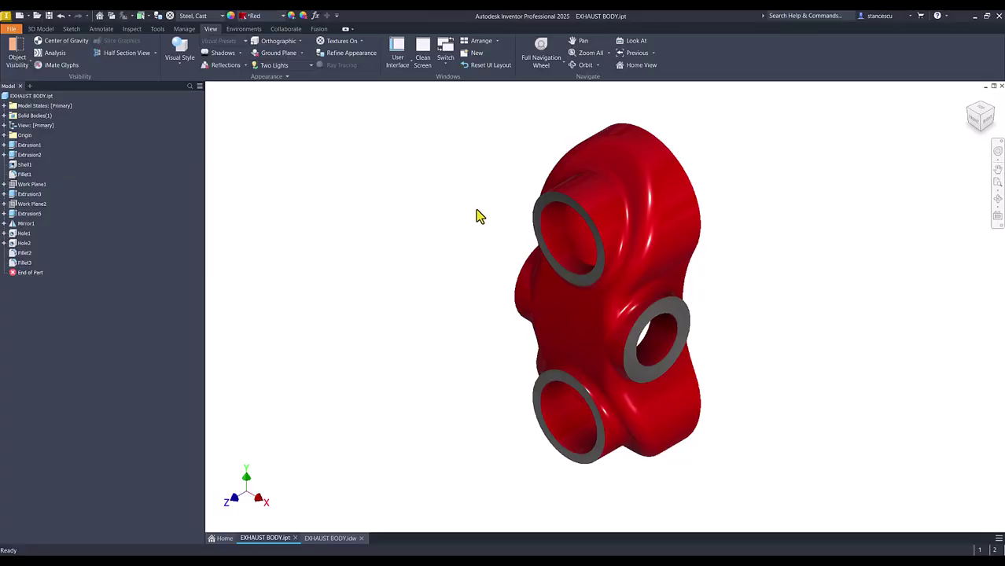
click(444, 281)
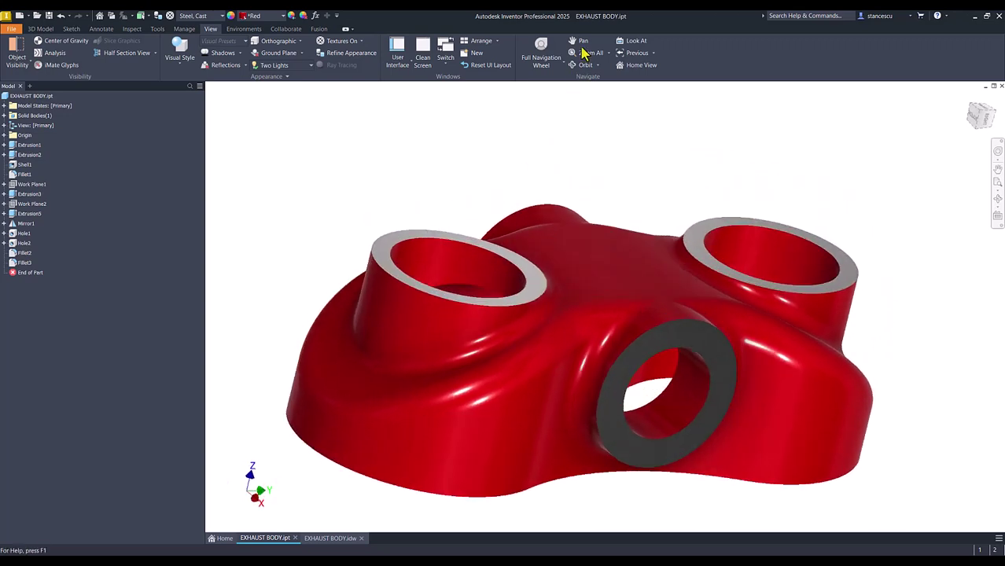
key(F6)
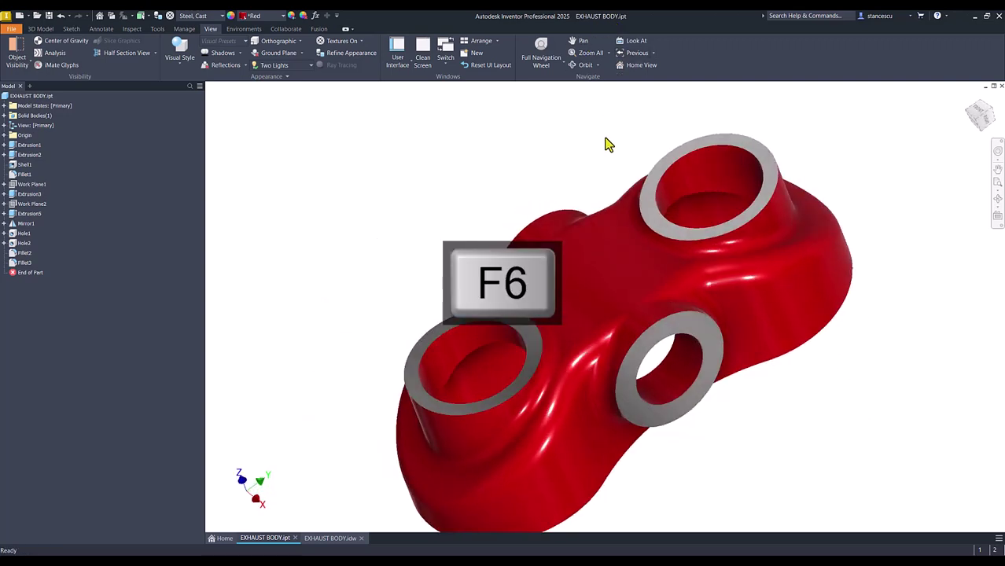
Switch to the EXHAUST BODY.idw drawing showing its dimensioned views and volume note.
click(331, 538)
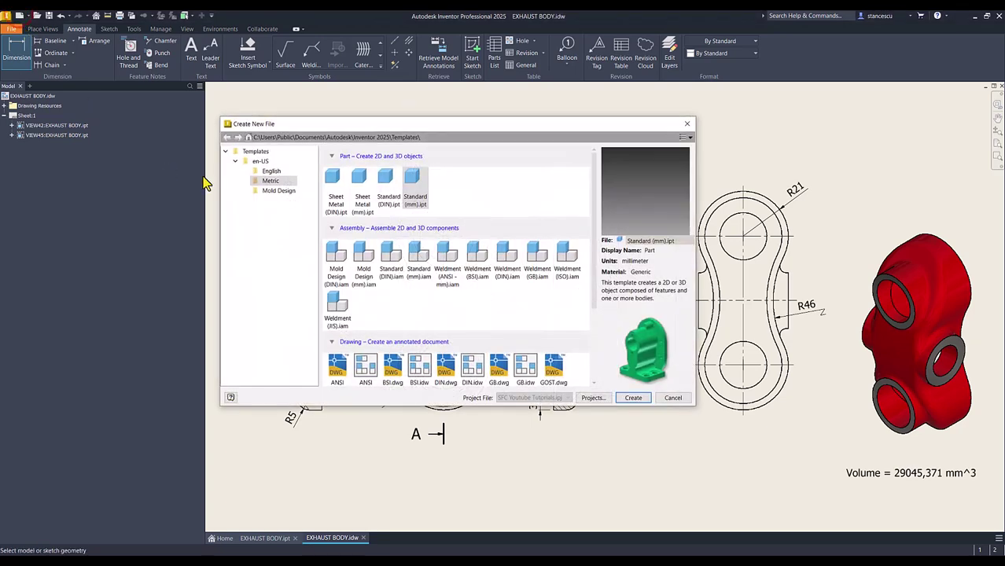
Create a Standard (mm) part and draw a 60 mm vertical line on the XY plane.
double_click(416, 189)
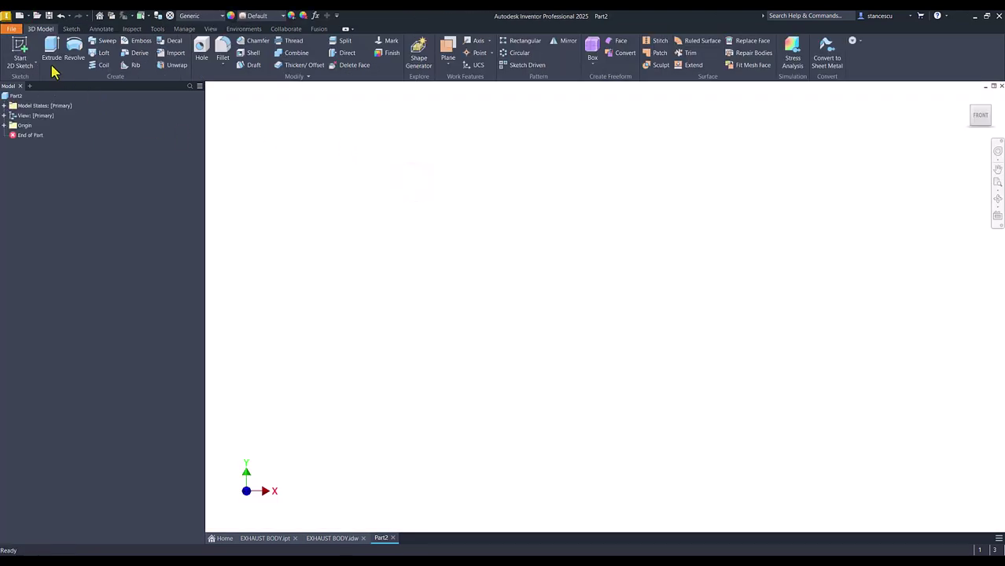
click(22, 58)
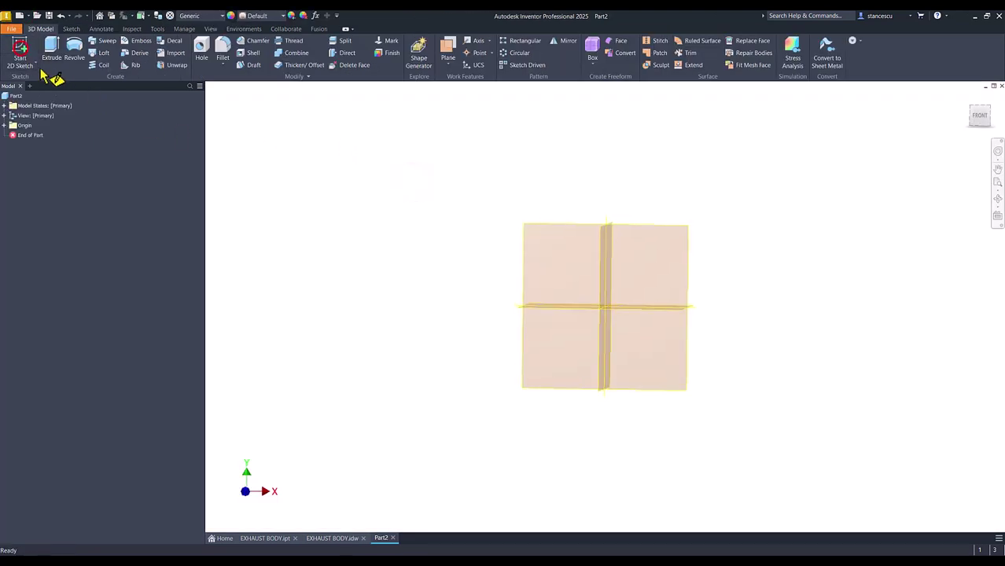
click(532, 173)
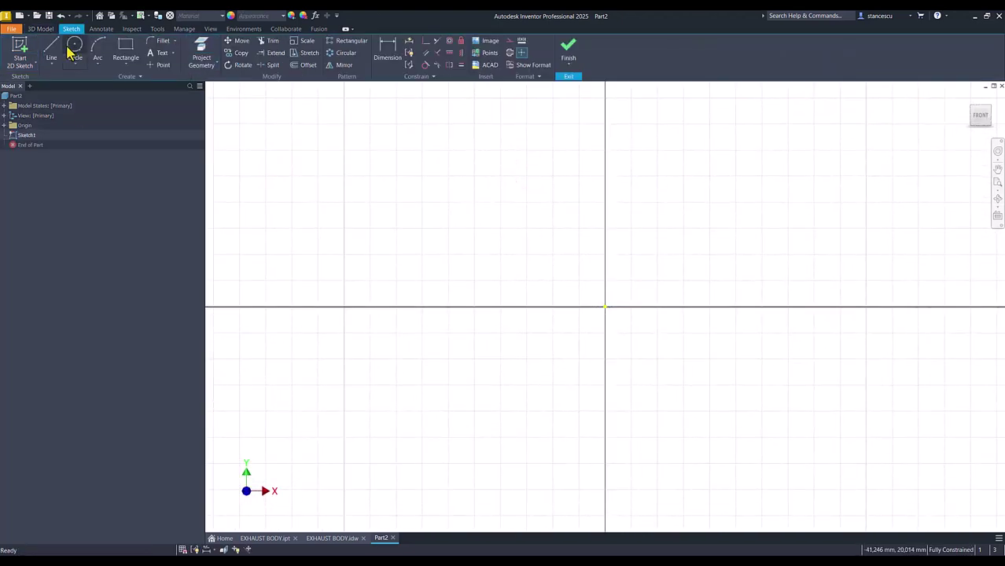
click(50, 48)
click(558, 196)
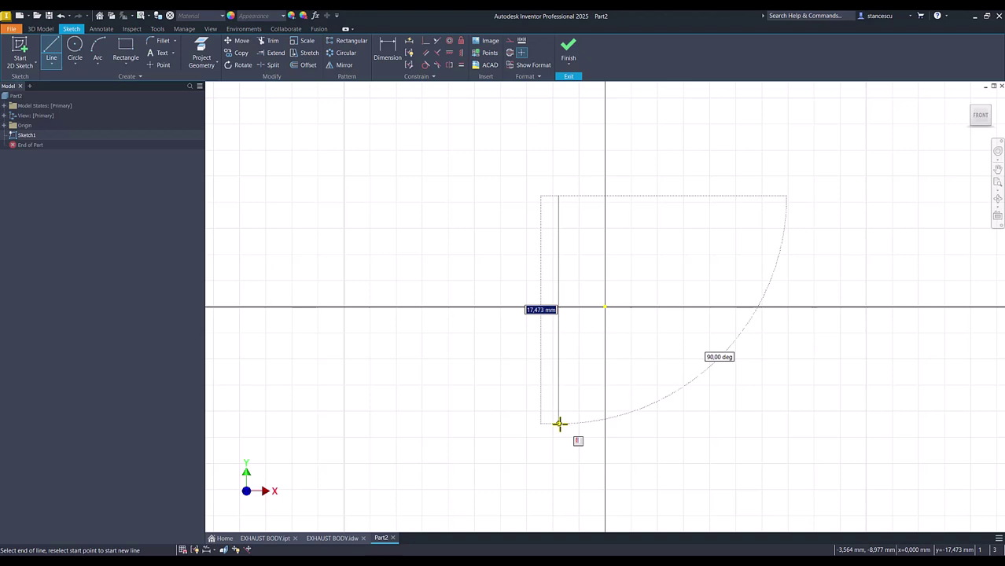
key(Return)
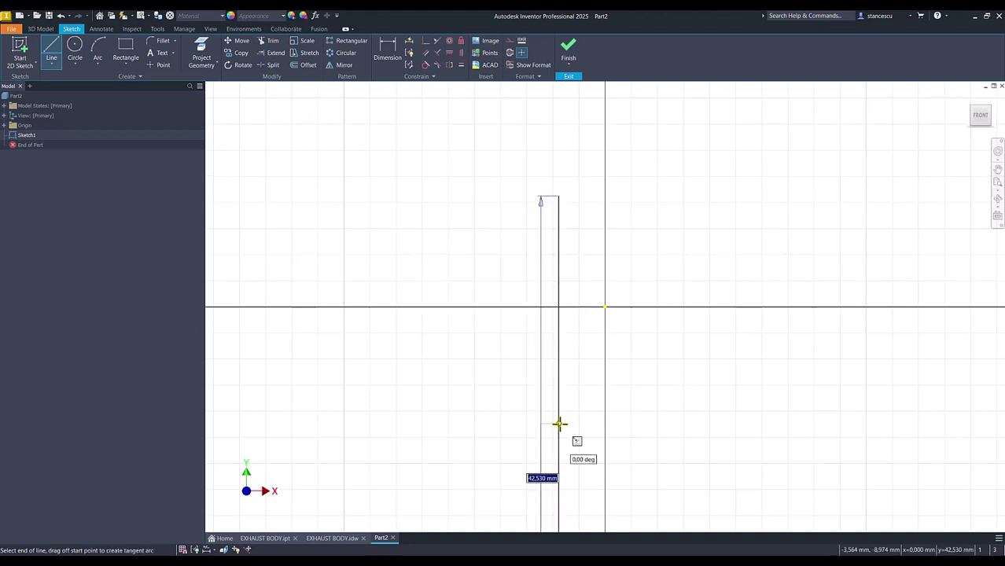
key(Escape)
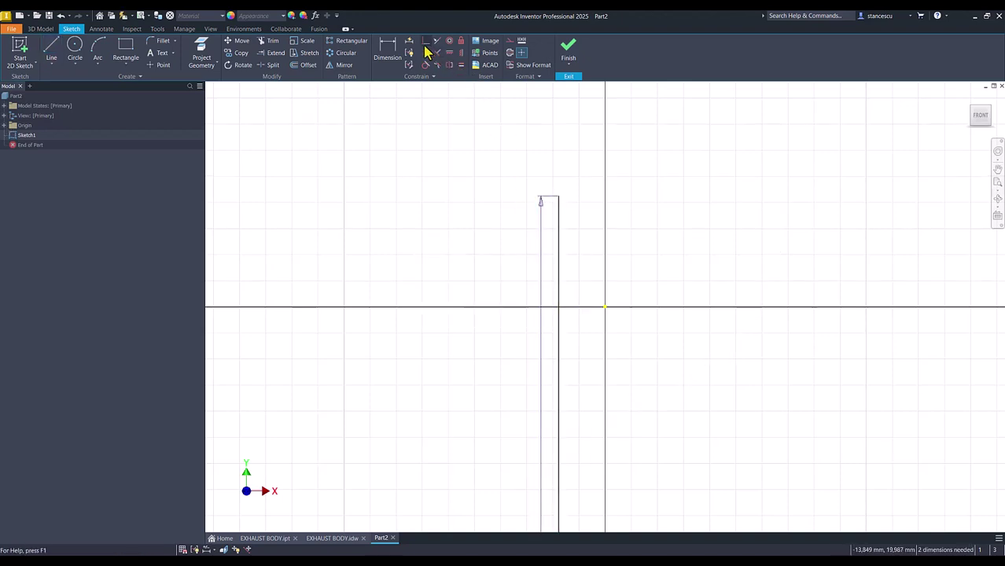
Constrain the line's midpoint coincident to the origin.
click(425, 41)
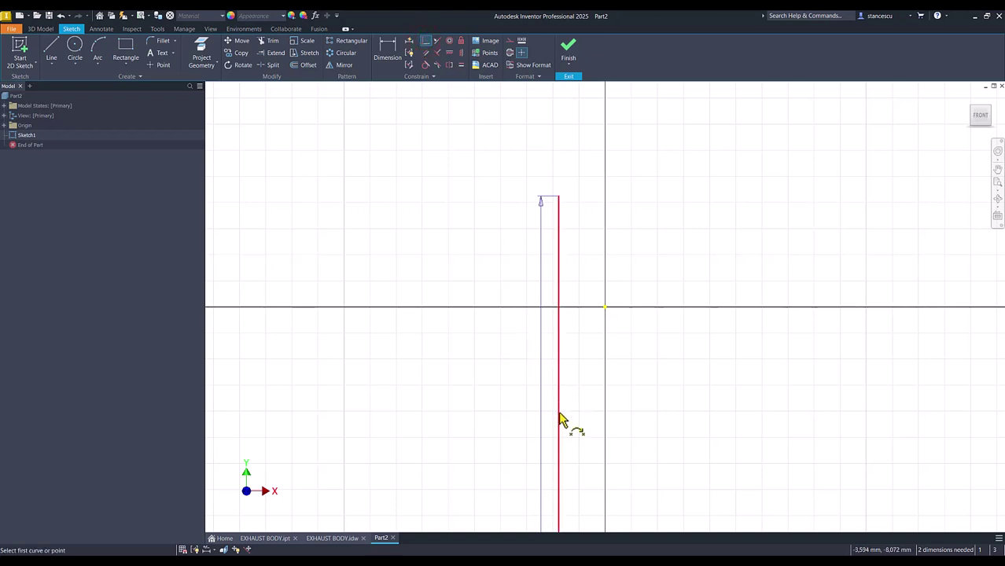
key(Home)
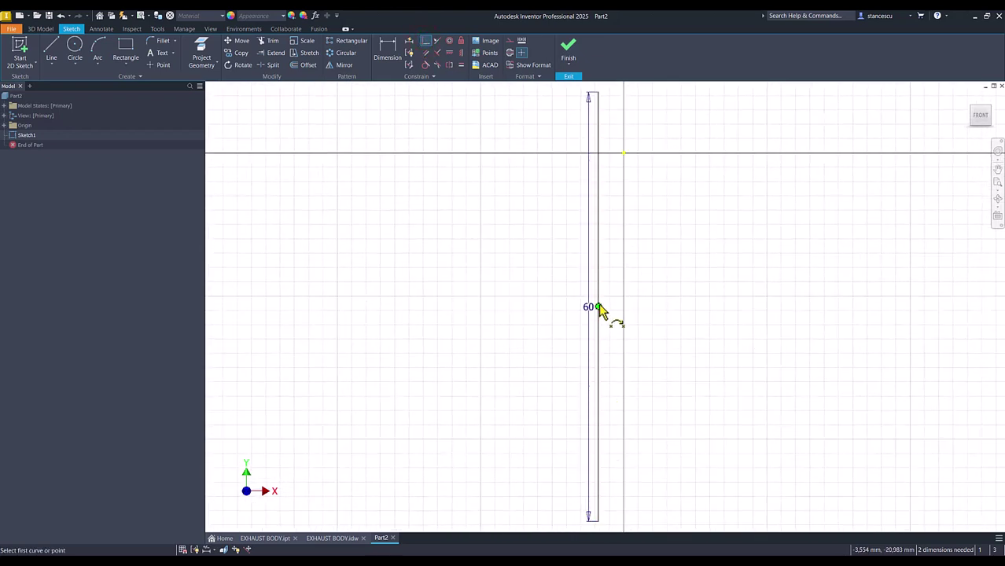
click(599, 307)
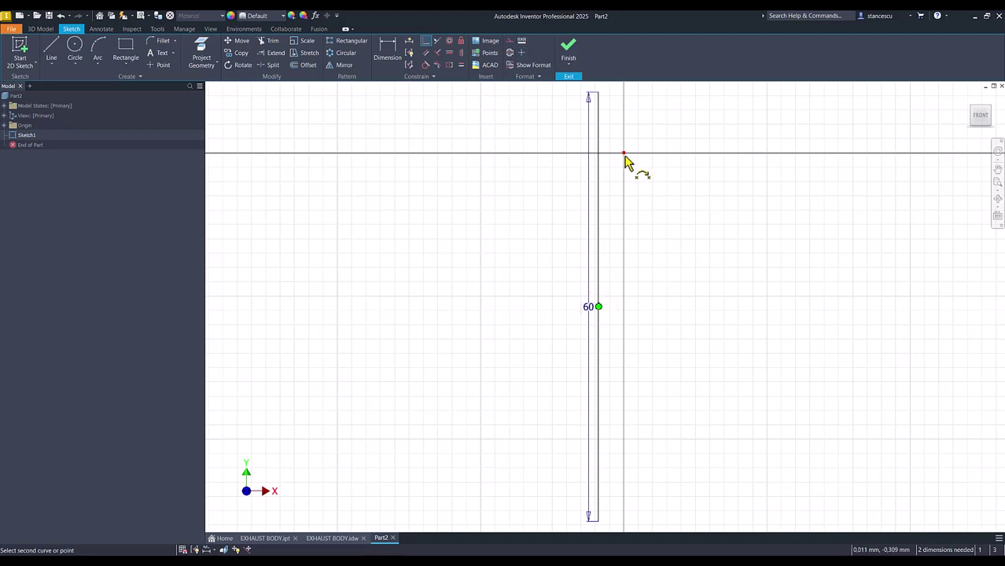
click(624, 154)
key(Escape)
click(660, 224)
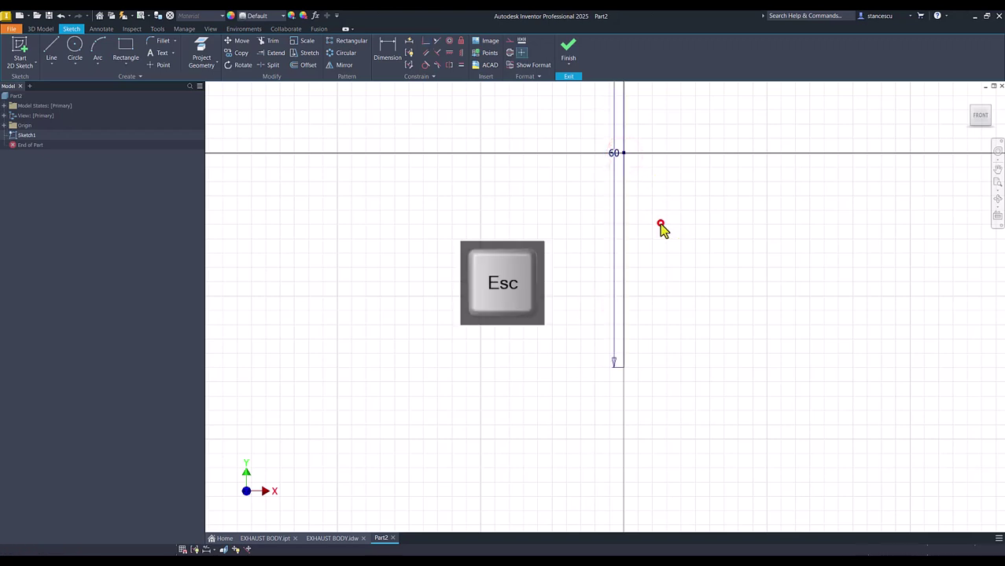
right_click(640, 239)
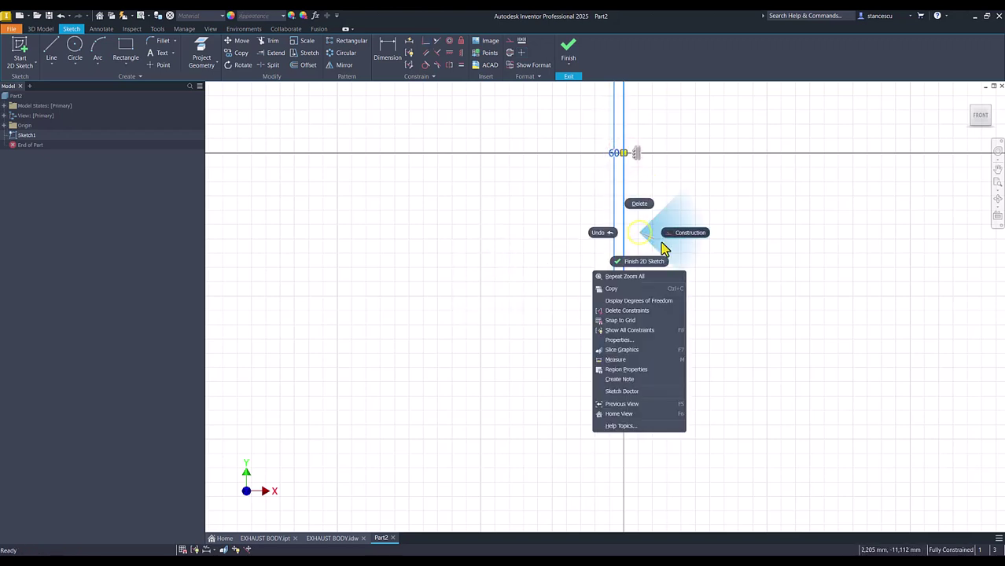
click(683, 235)
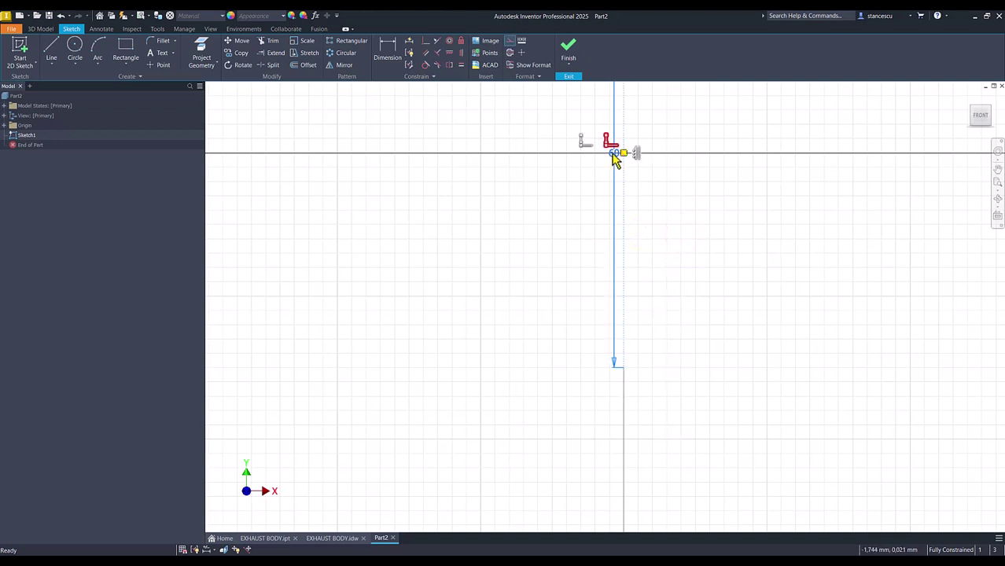
Move the 60 dimension to the right of the line so it shows fully.
drag(612, 153, 682, 163)
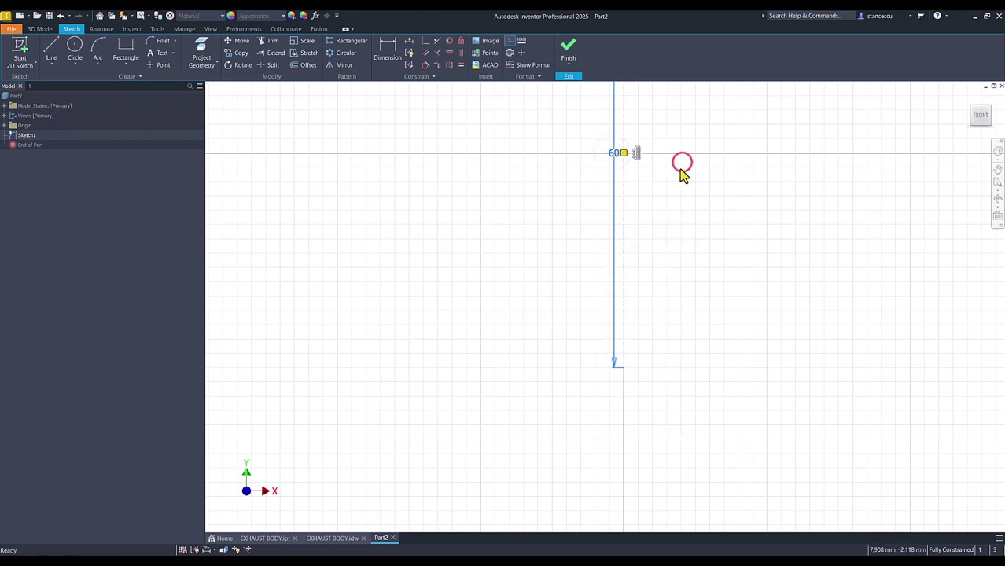
key(Escape)
drag(615, 152, 679, 188)
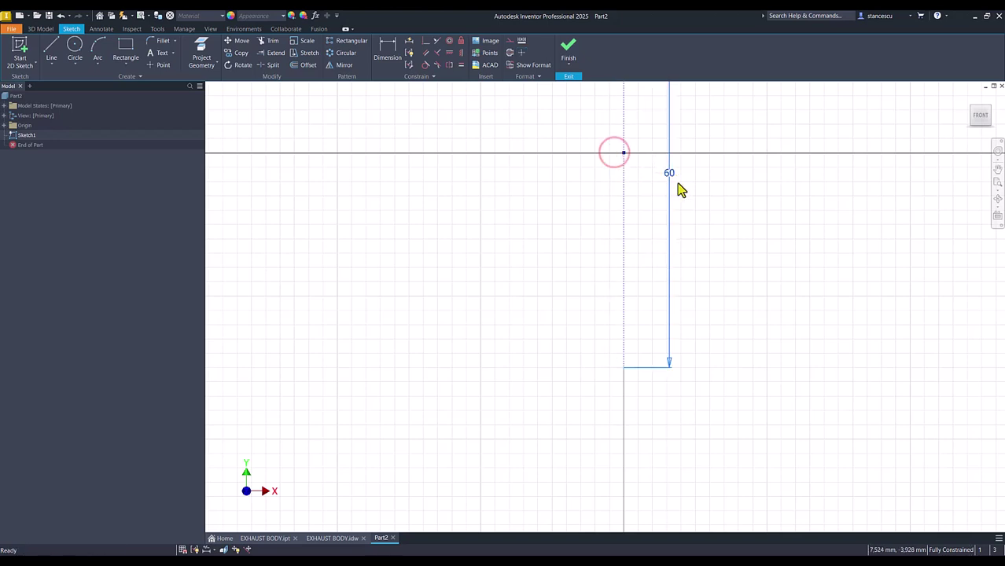
key(Num_Lock)
middle_drag(704, 209, 666, 348)
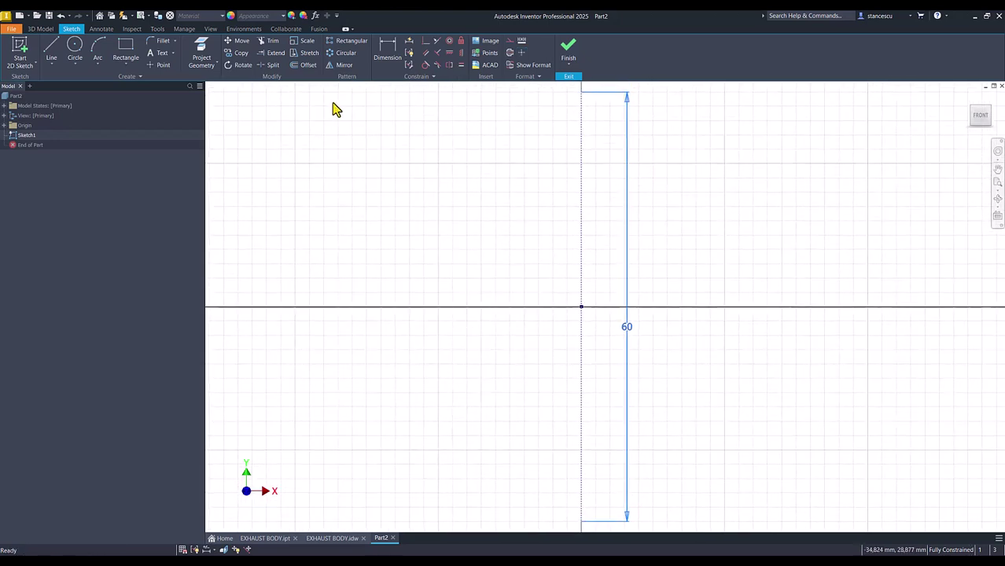
scroll(437, 151, down, 3)
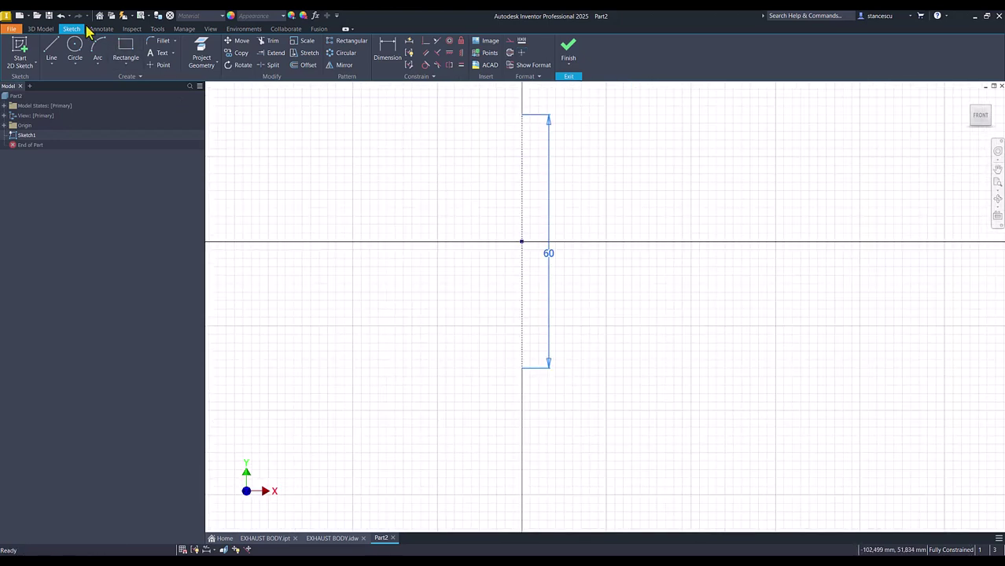
Draw circles centred on both line ends, the first sized 21.
click(75, 48)
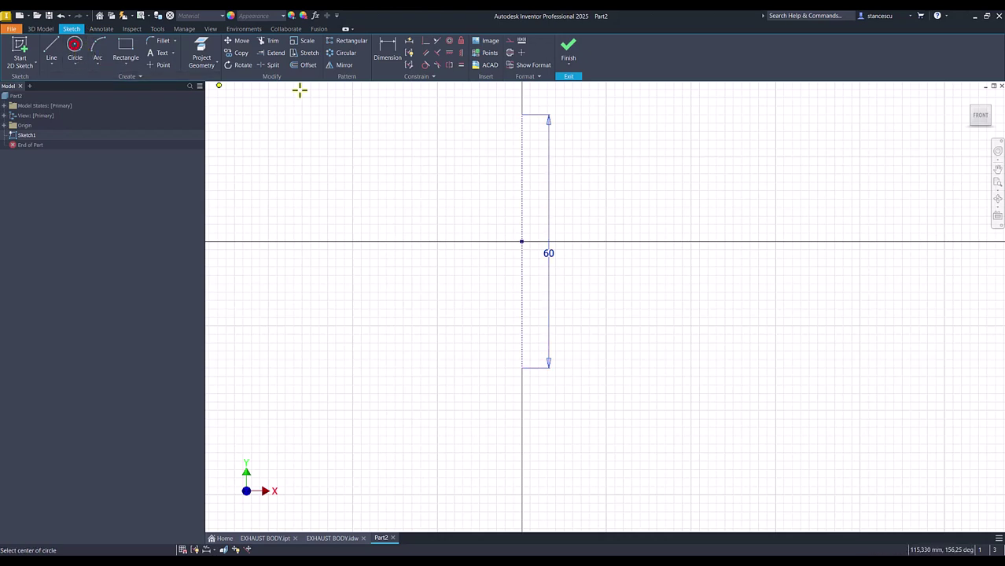
click(522, 115)
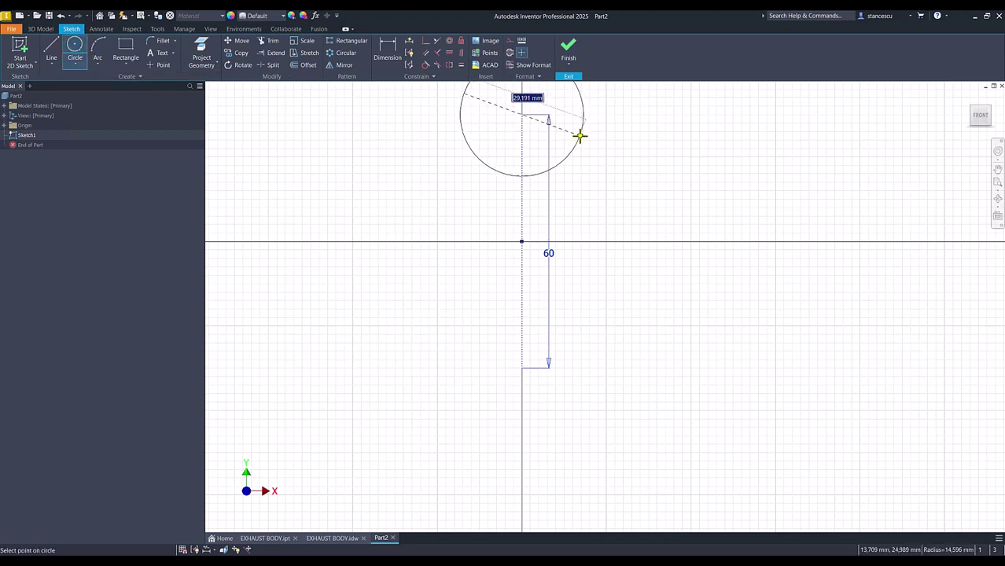
right_click(579, 137)
click(594, 219)
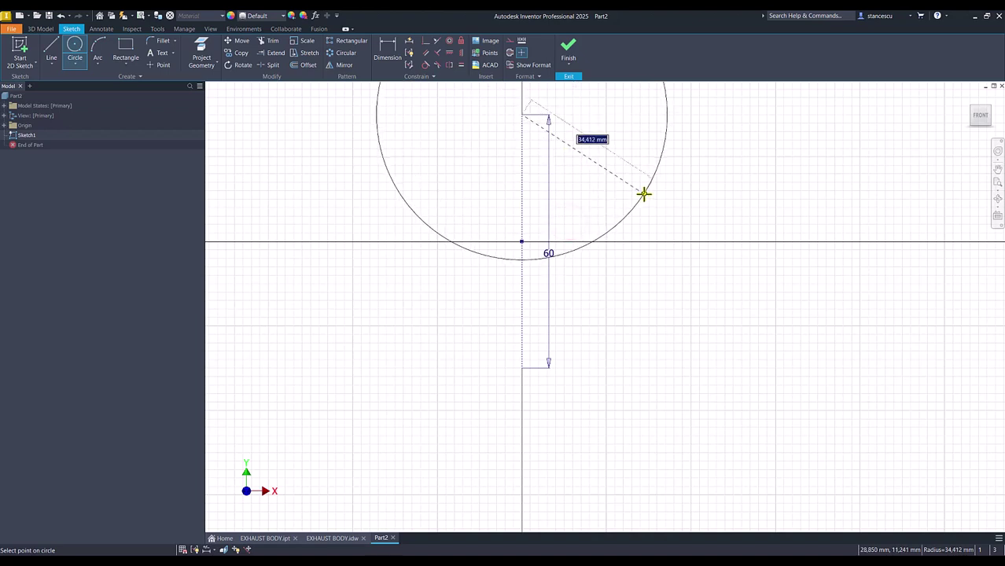
key(Return)
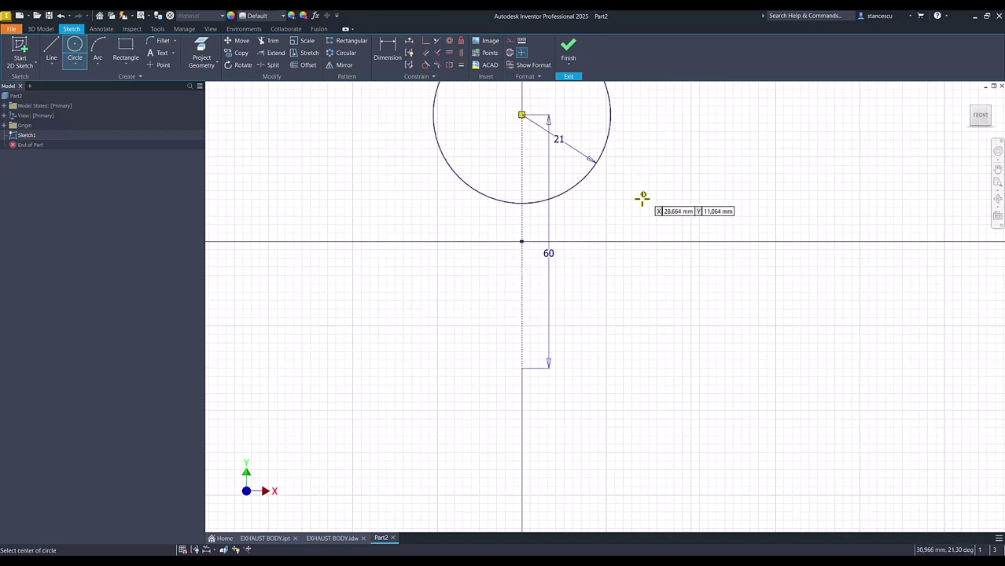
click(522, 367)
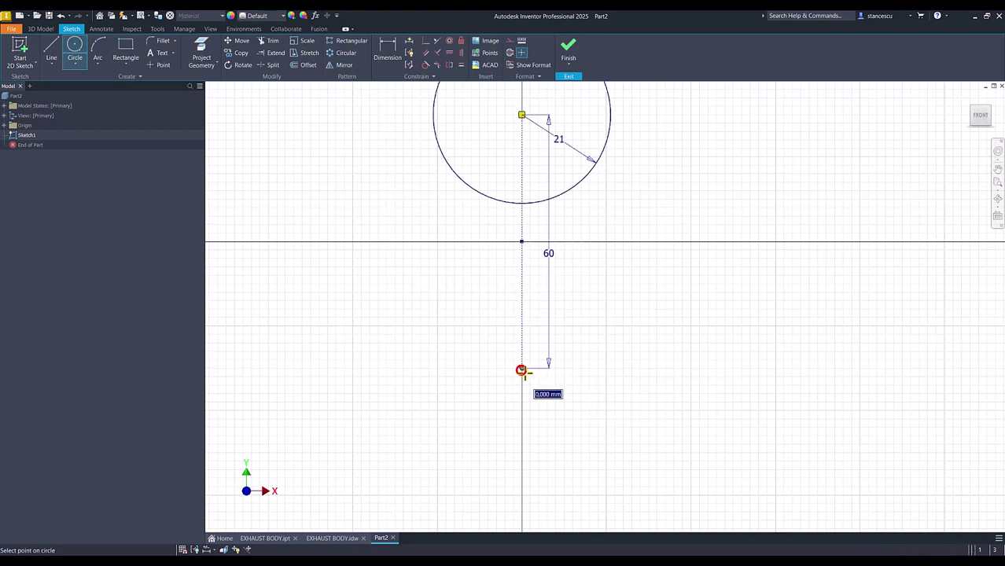
click(592, 410)
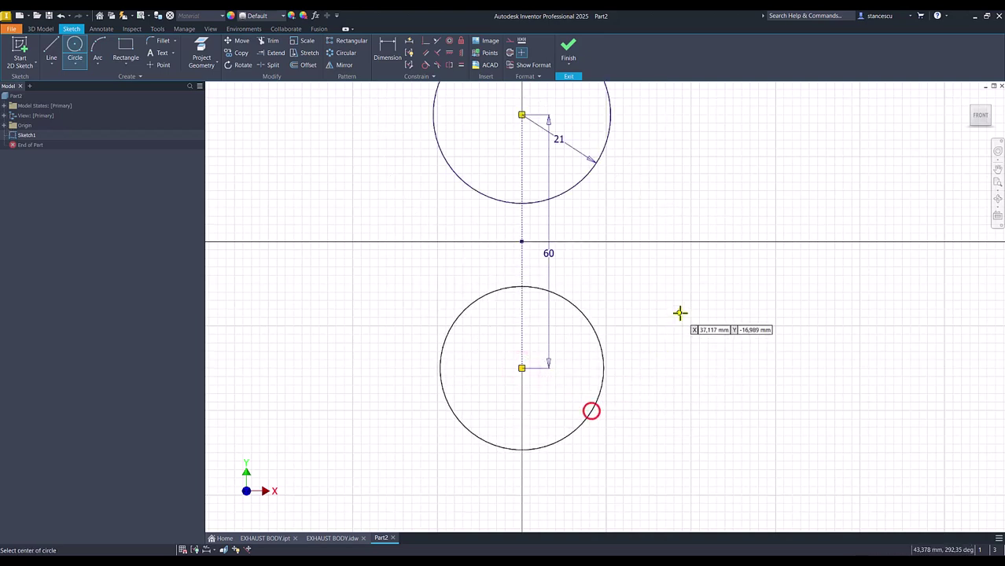
Make the lower circle equal to the top circle.
click(461, 64)
click(454, 174)
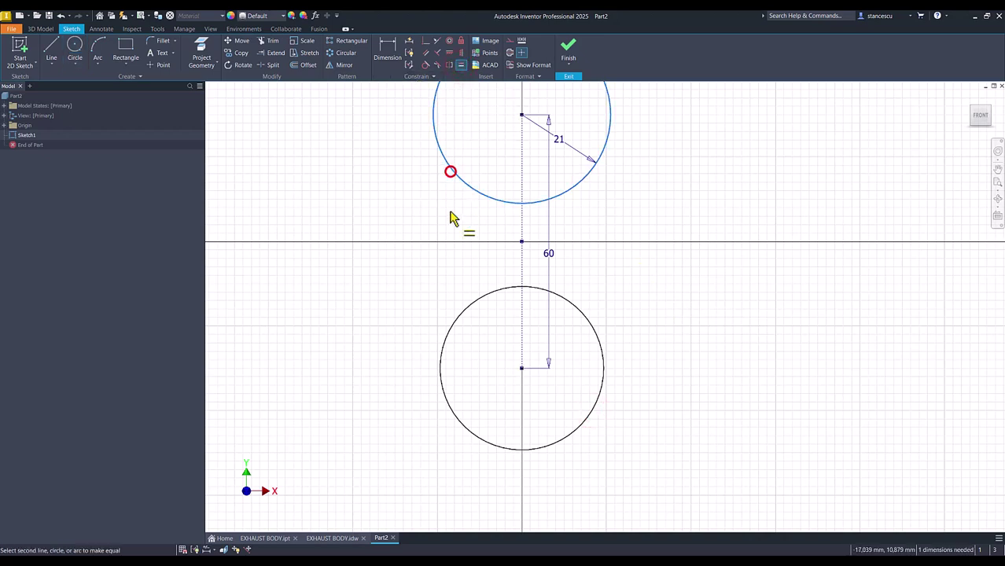
click(466, 313)
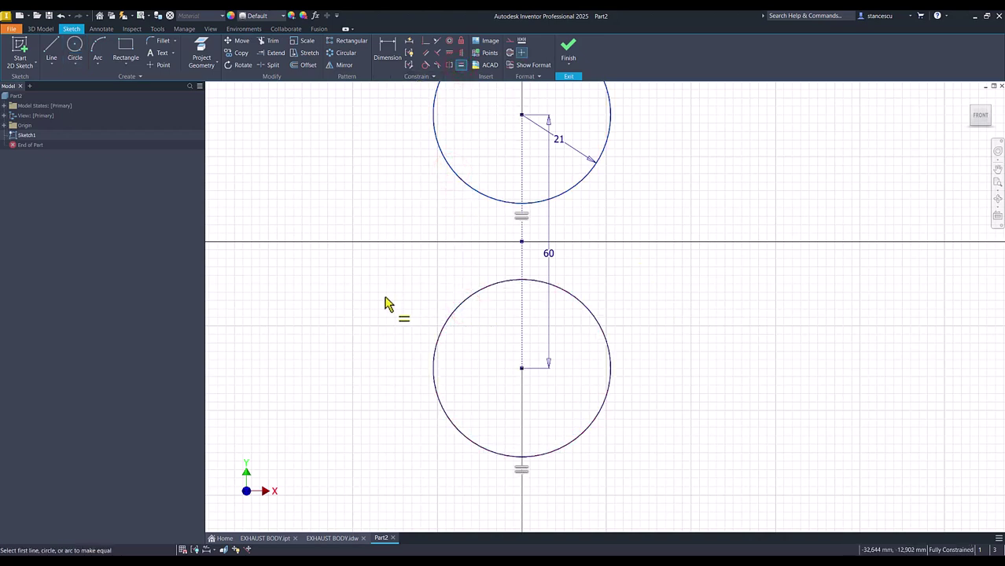
Draw left and right arcs between the circles, the left with radius 46.
click(99, 50)
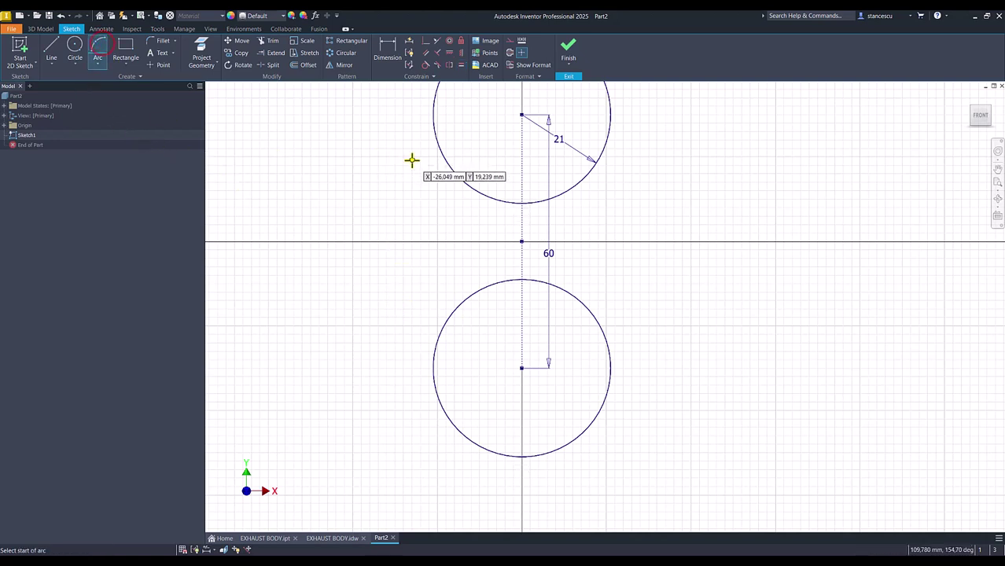
click(451, 168)
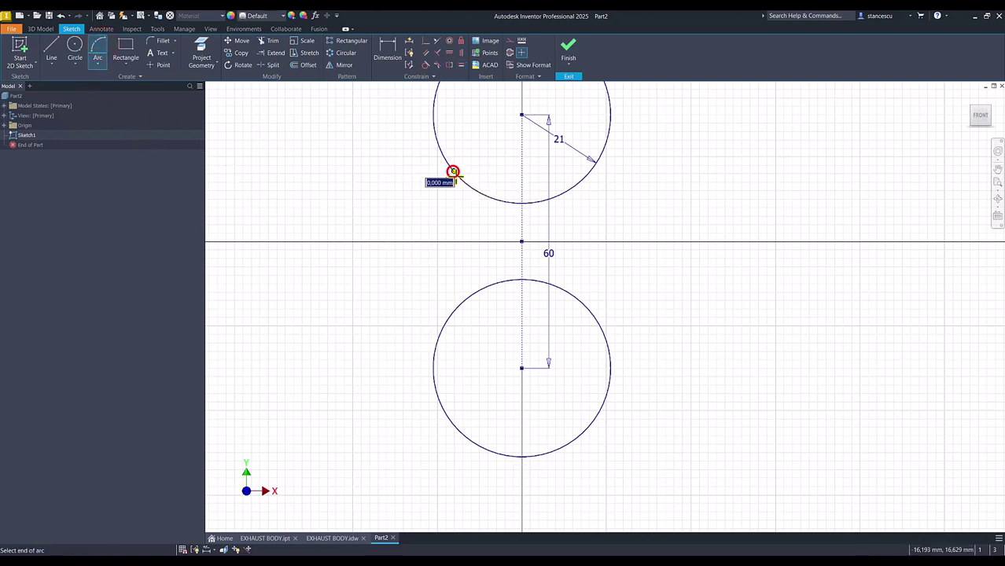
click(448, 313)
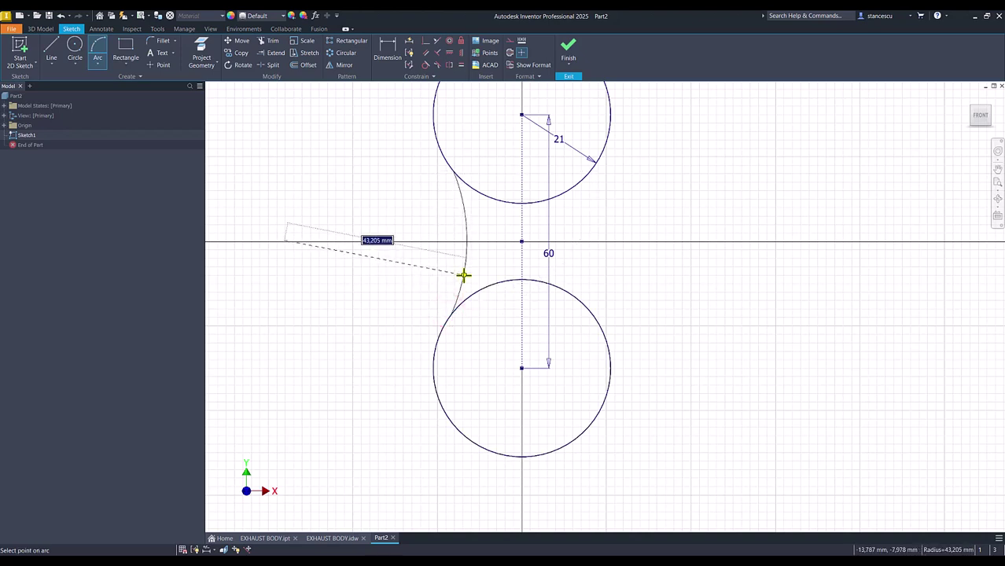
text(46)
key(Return)
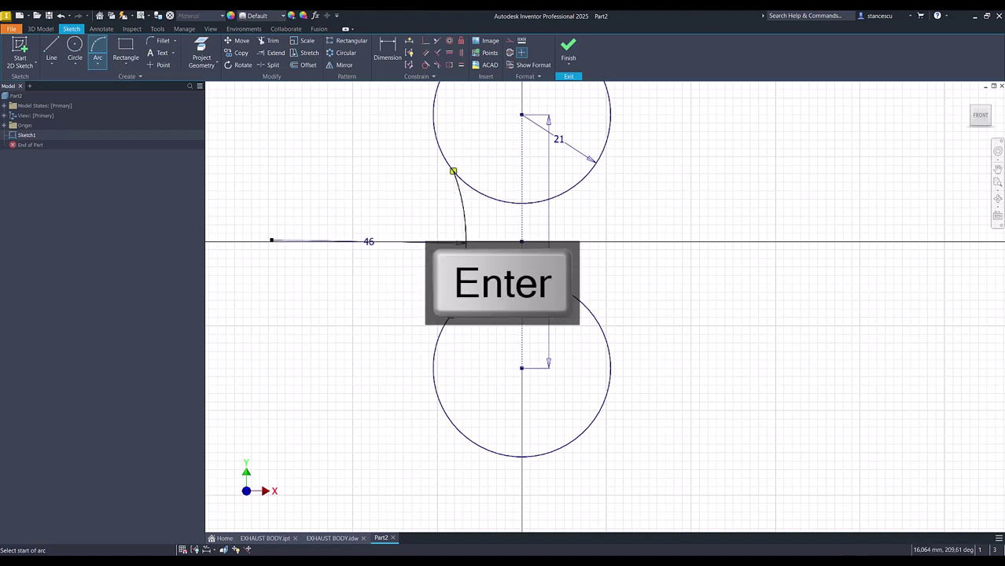
click(582, 181)
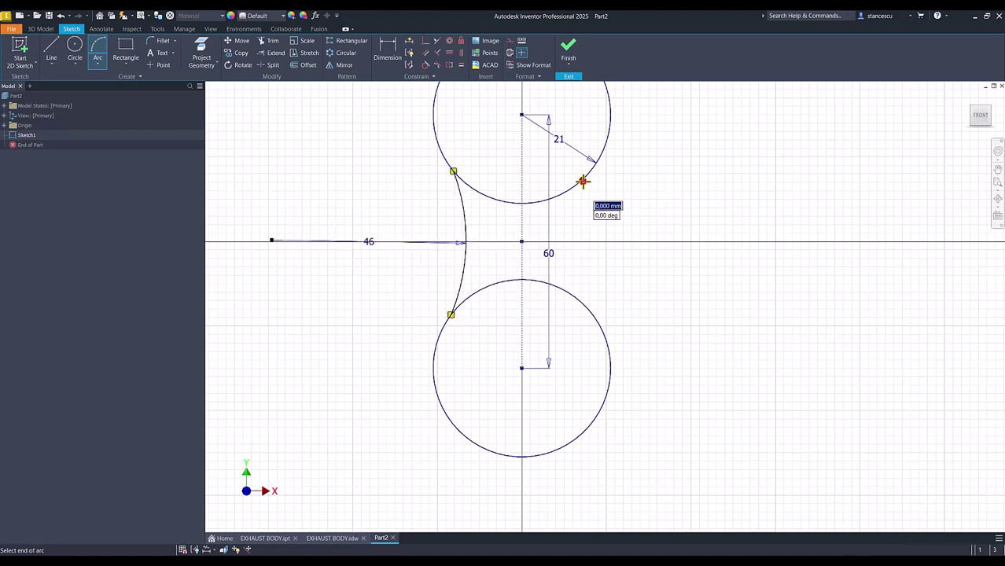
click(582, 304)
click(570, 281)
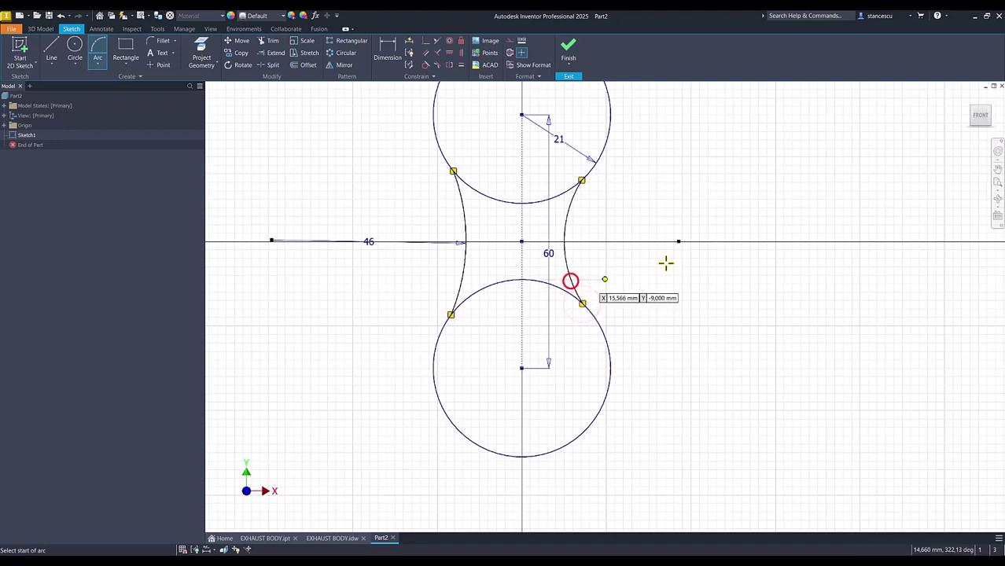
Make both arcs equal and tangent to the top and bottom circles.
click(462, 65)
click(462, 214)
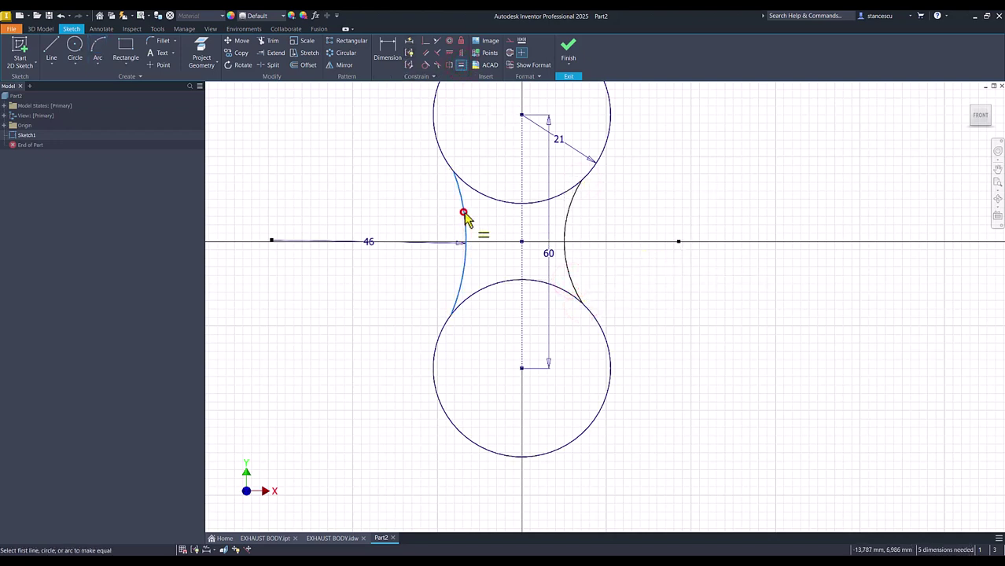
click(564, 223)
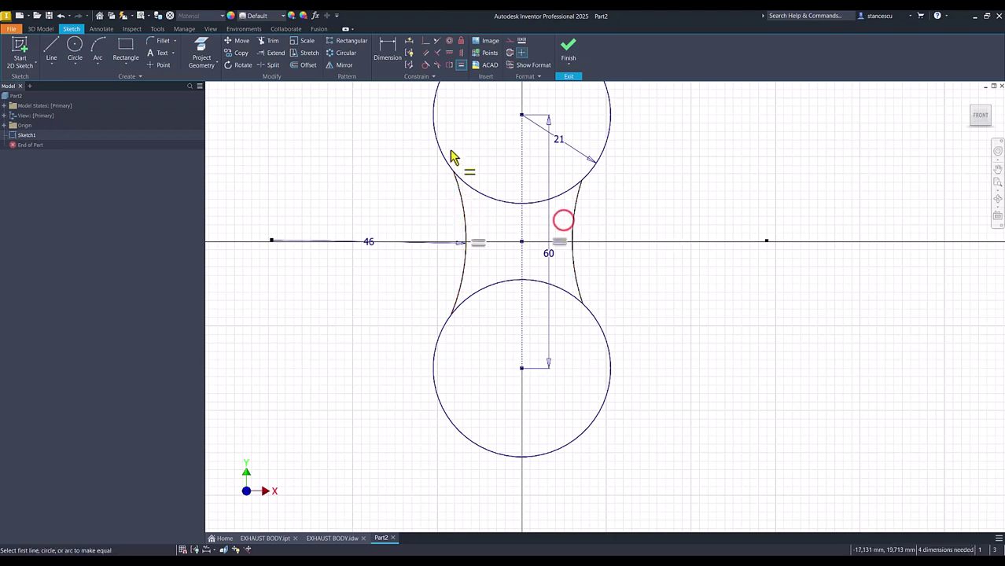
click(426, 65)
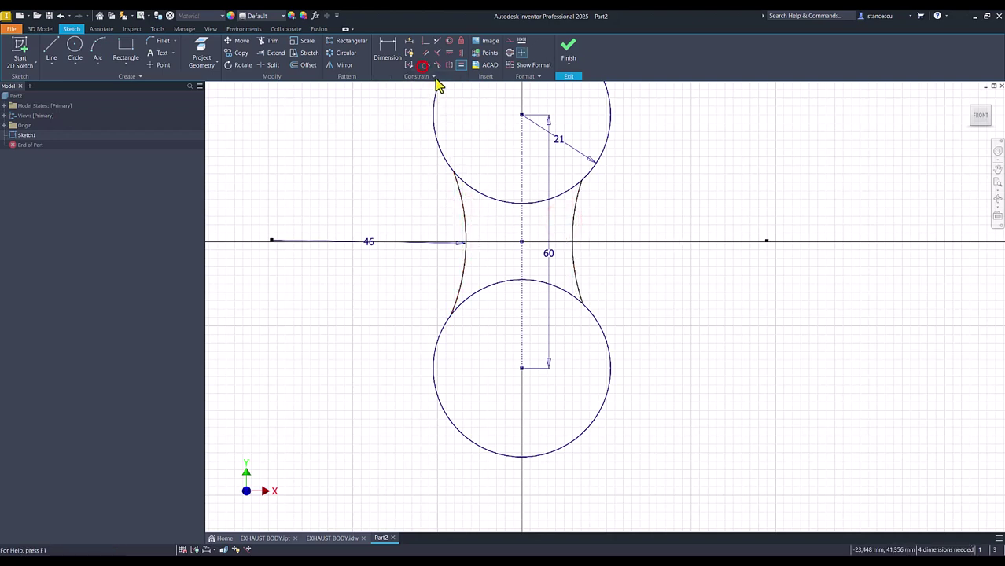
click(463, 217)
click(464, 189)
click(463, 284)
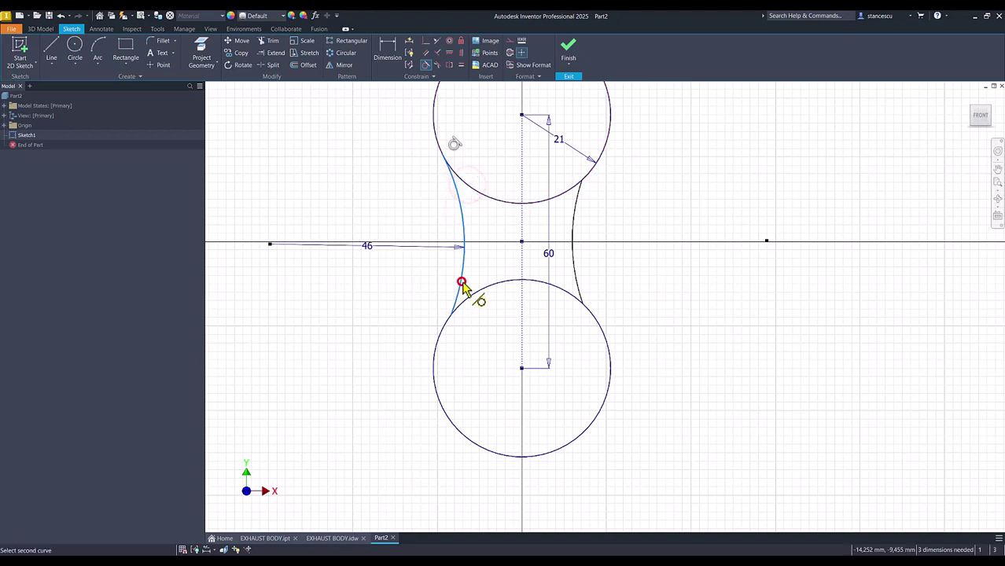
click(472, 305)
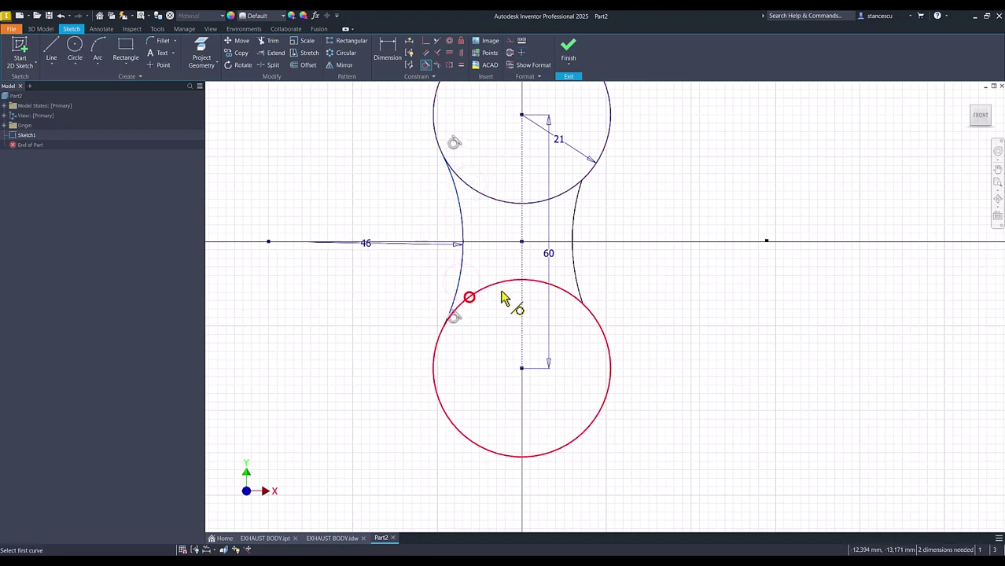
click(579, 220)
click(586, 180)
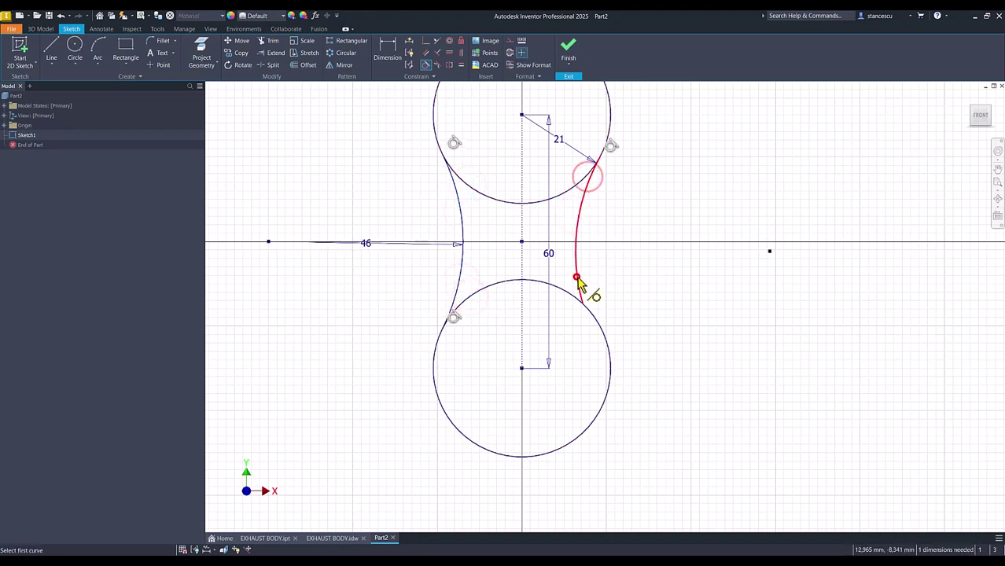
click(578, 282)
click(597, 321)
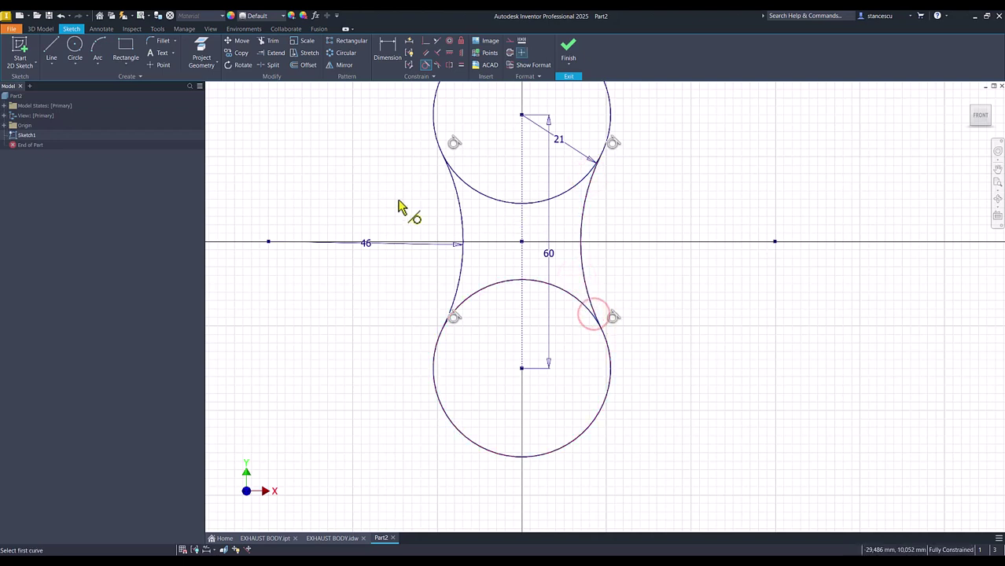
Trim away the inner arcs of both circles and fit the sketch in view.
click(267, 41)
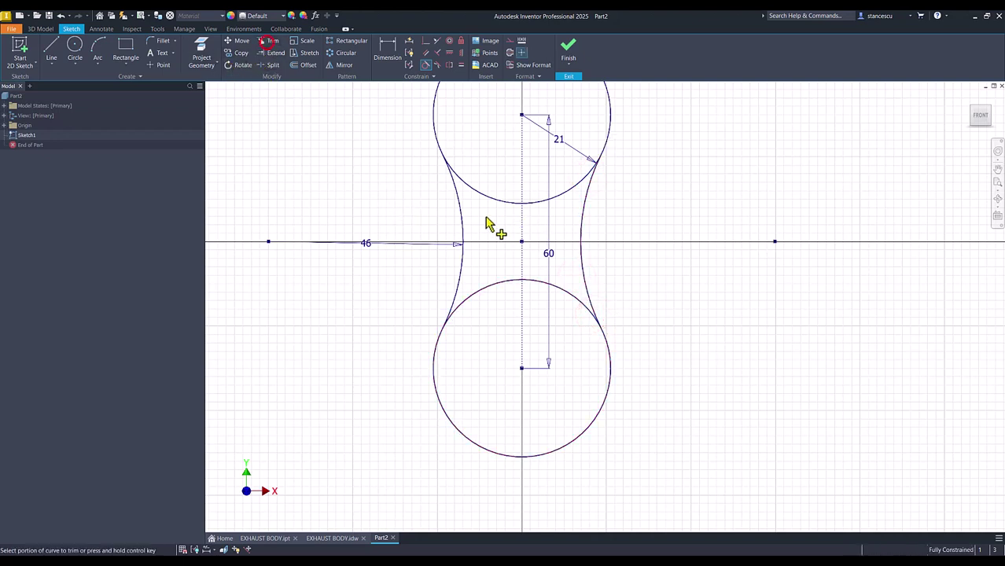
click(493, 201)
click(534, 202)
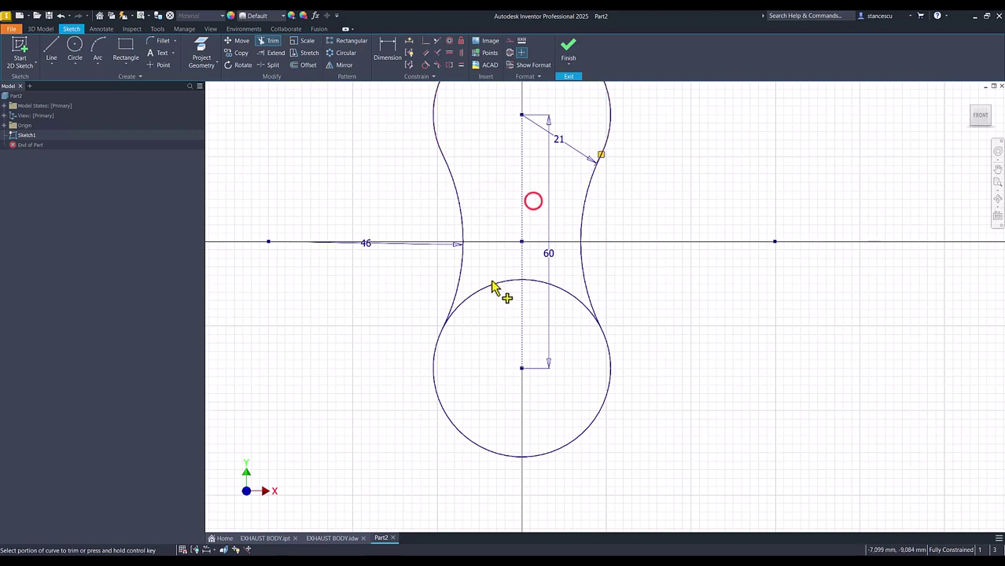
click(492, 288)
click(568, 292)
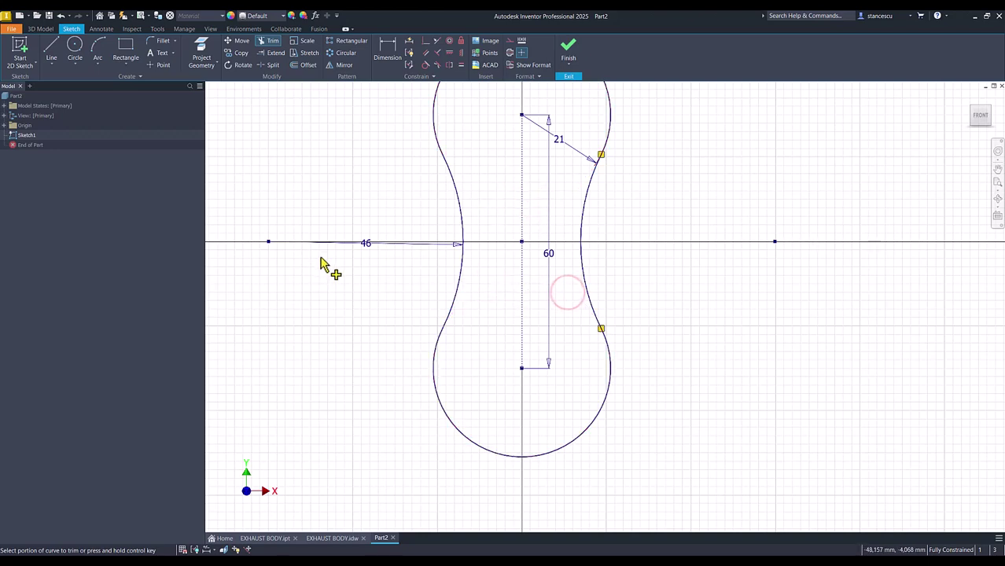
key(Home)
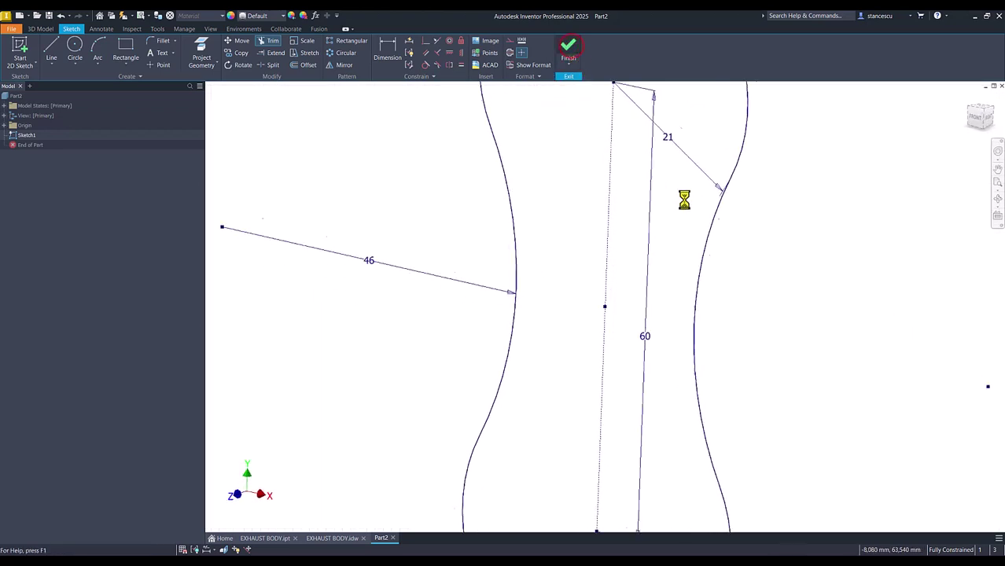
Finish the sketch and extrude the waisted profile 10 mm.
key(F6)
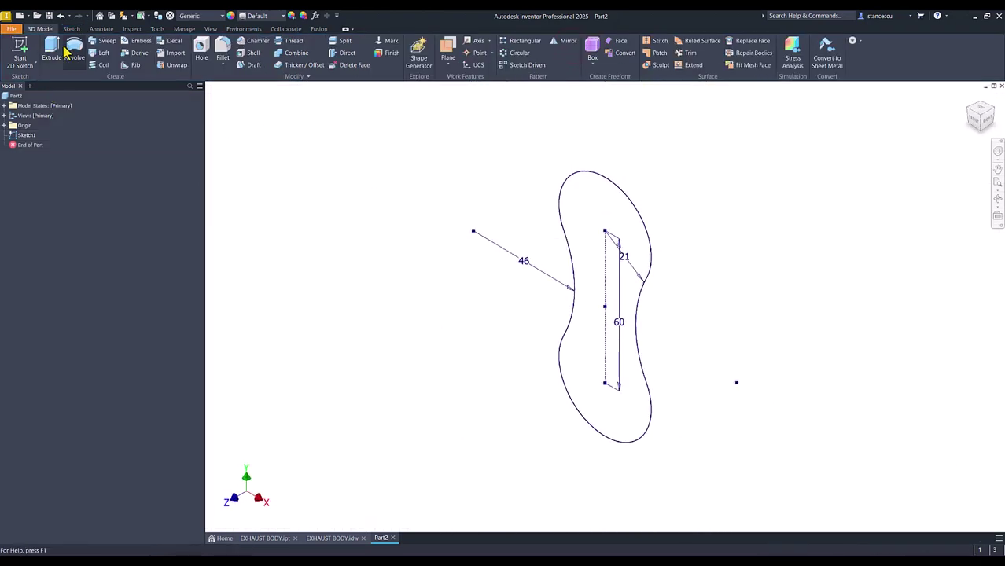
click(51, 49)
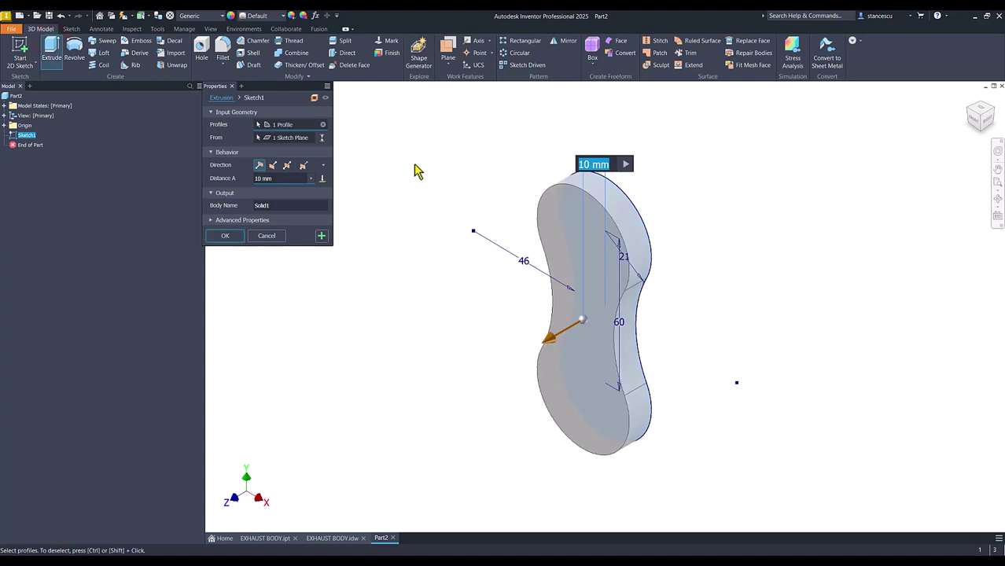
key(Return)
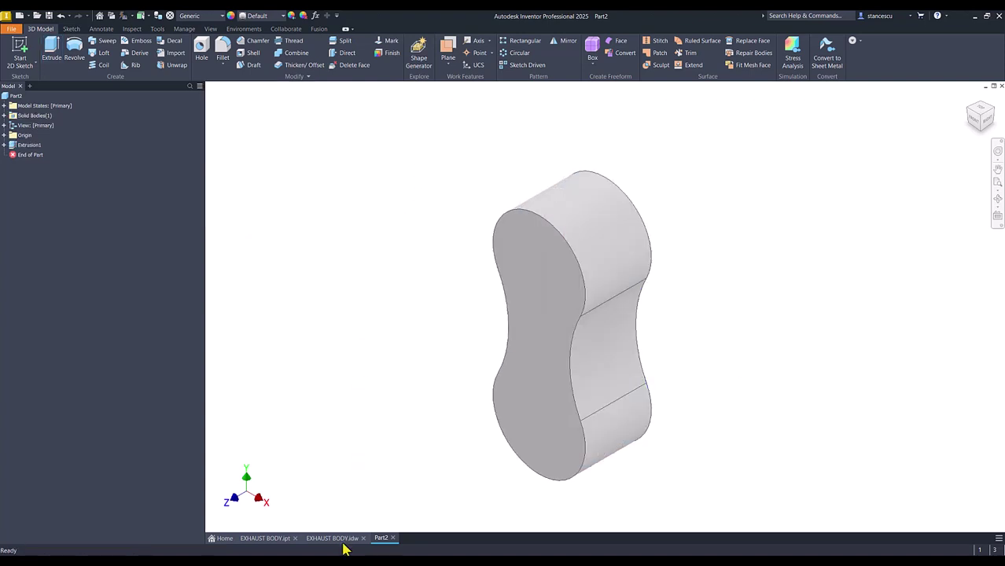
Inspect the drawing's 30, R3, R70 and R5 dimensions in EXHAUST BODY.idw.
click(346, 539)
click(586, 165)
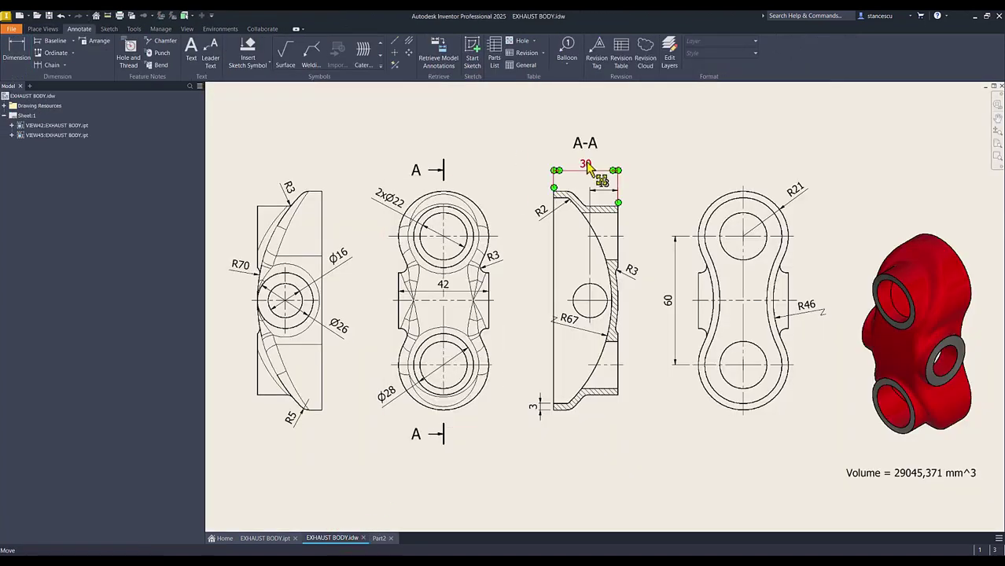
key(Escape)
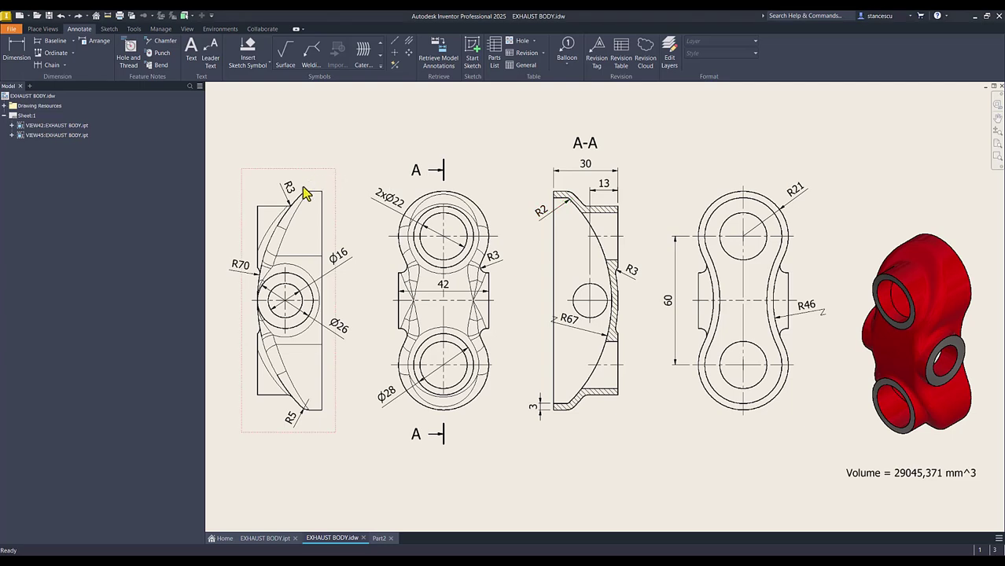
click(294, 205)
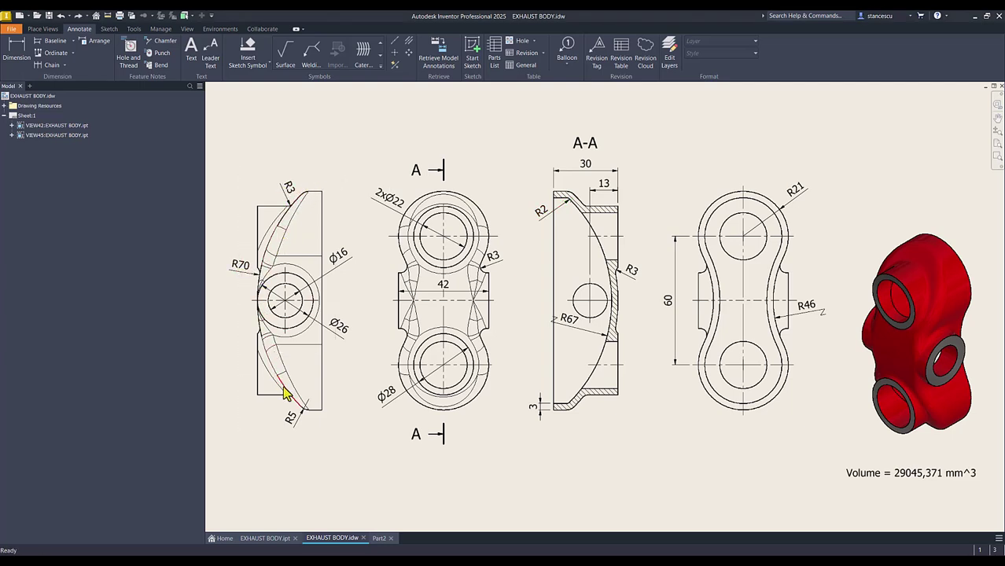
click(257, 273)
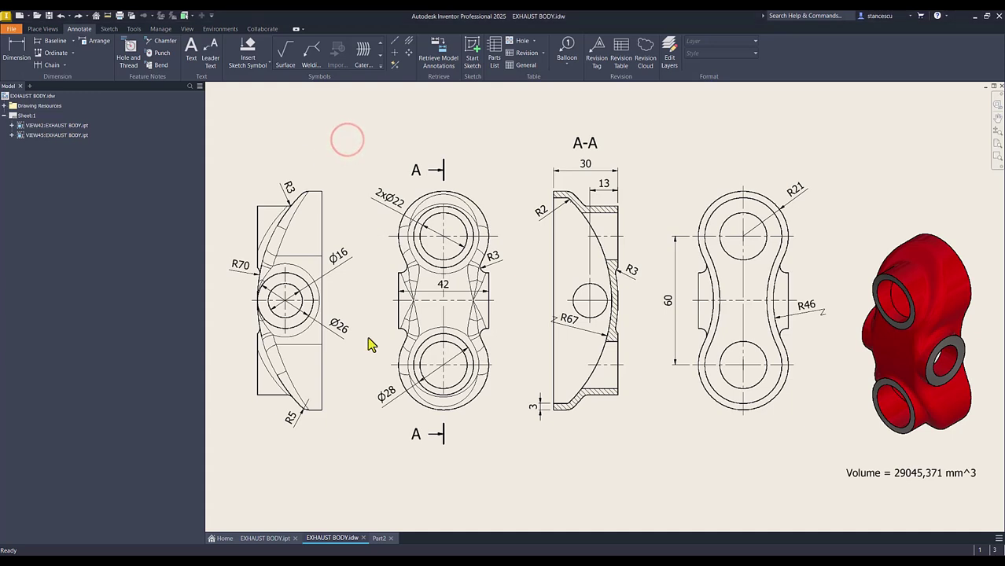
click(291, 397)
Back in Part2, start a sketch on the YZ Plane with the solid sliced.
click(379, 538)
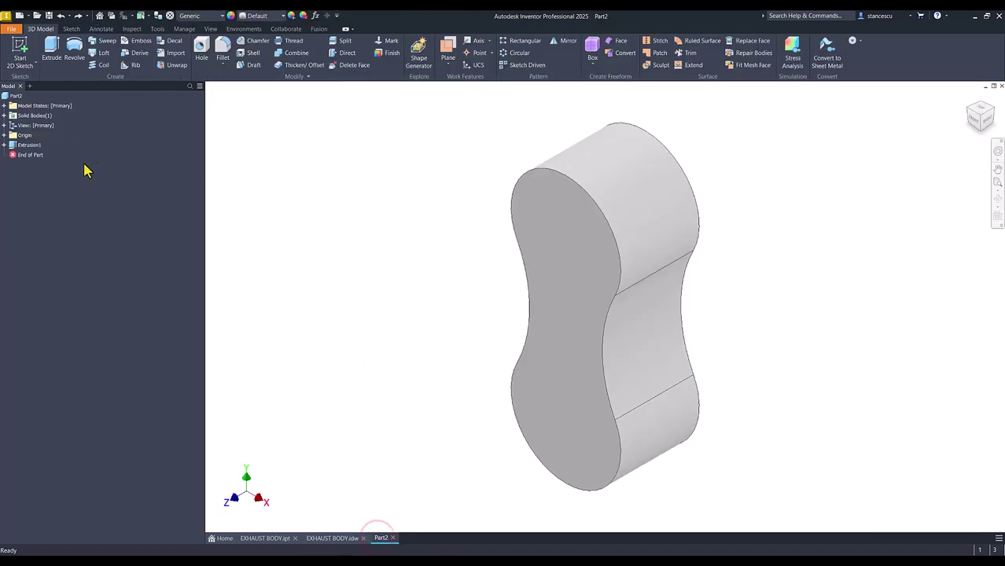
click(5, 136)
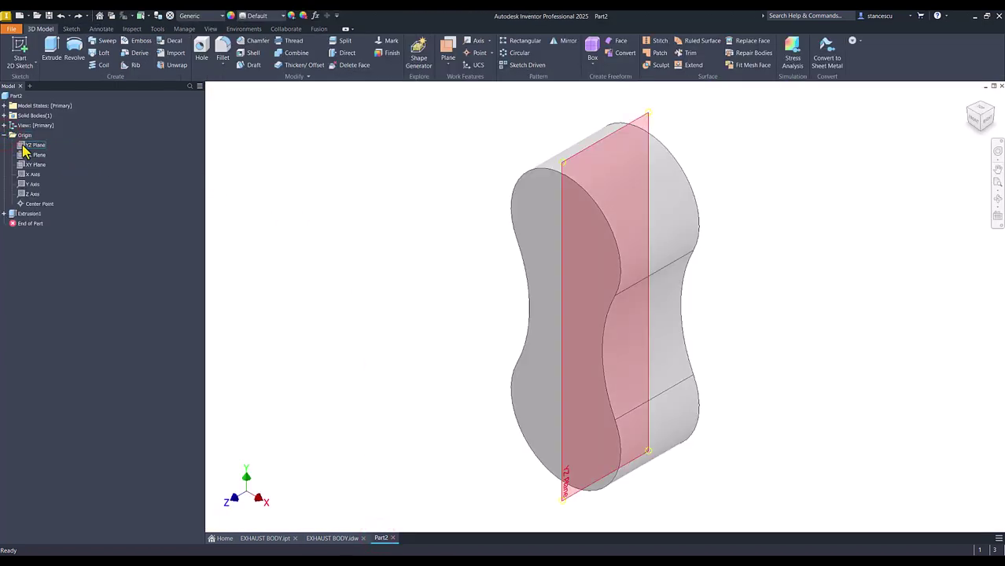
click(35, 144)
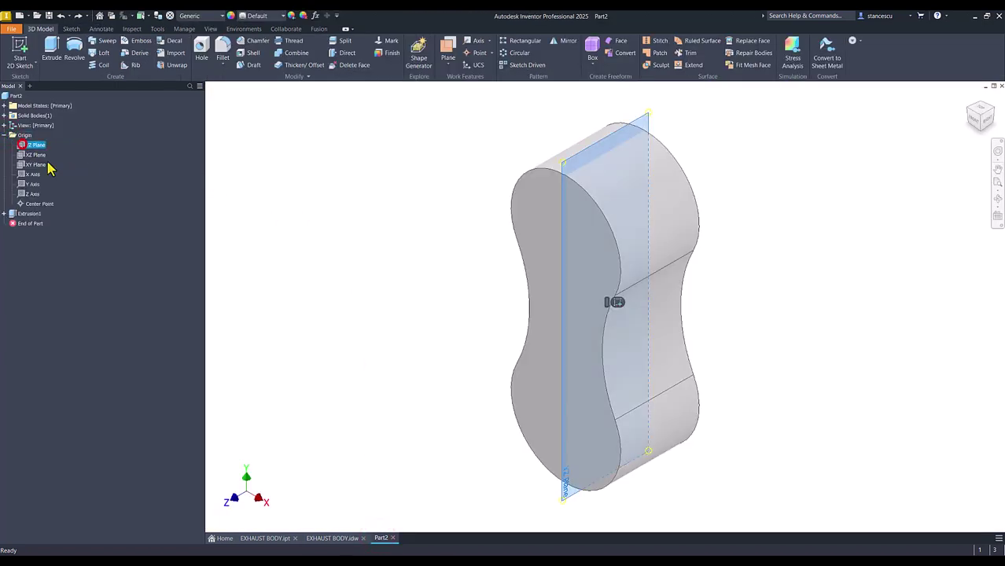
click(617, 303)
key(F7)
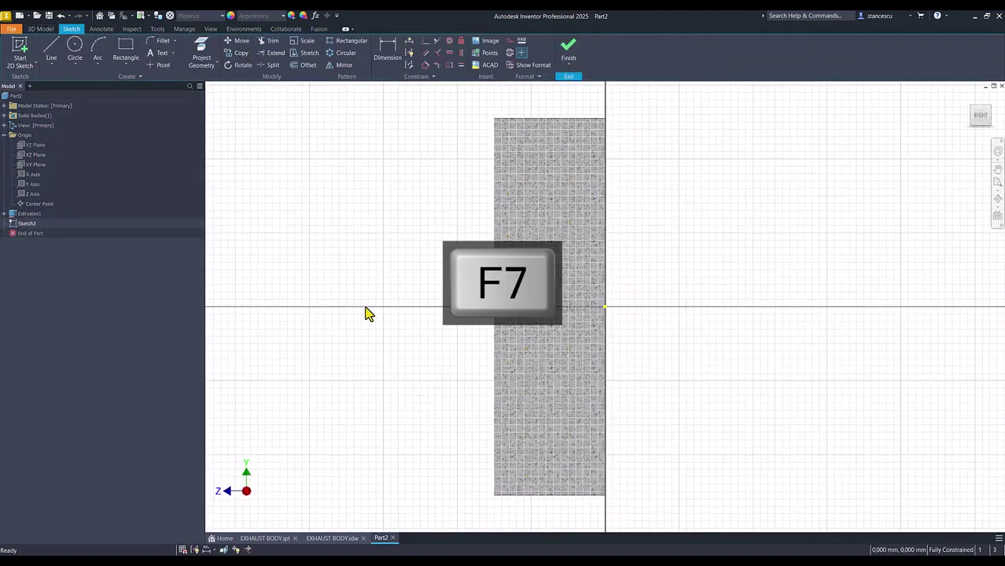
Project the section's top, left and bottom edges into the sketch.
click(201, 53)
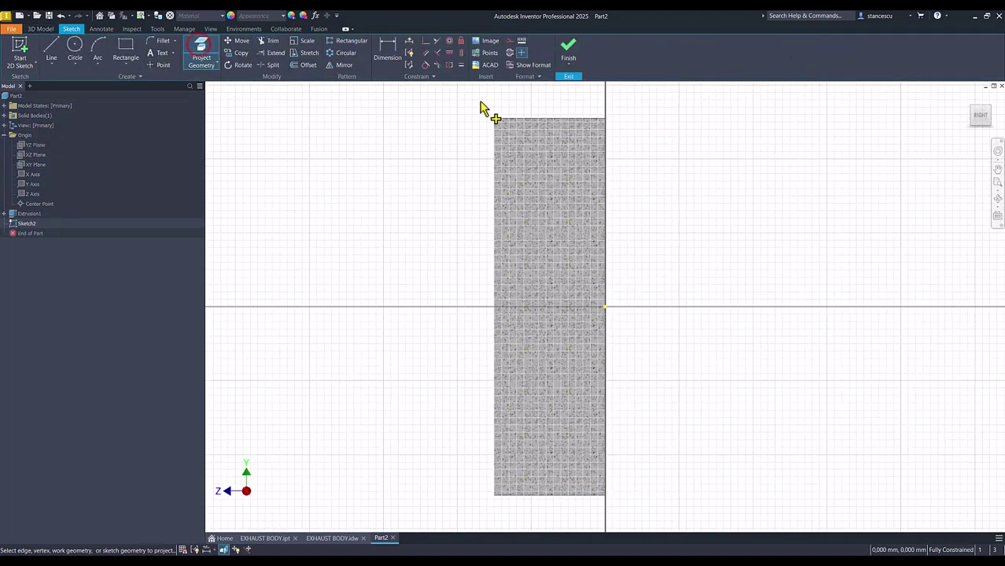
click(506, 120)
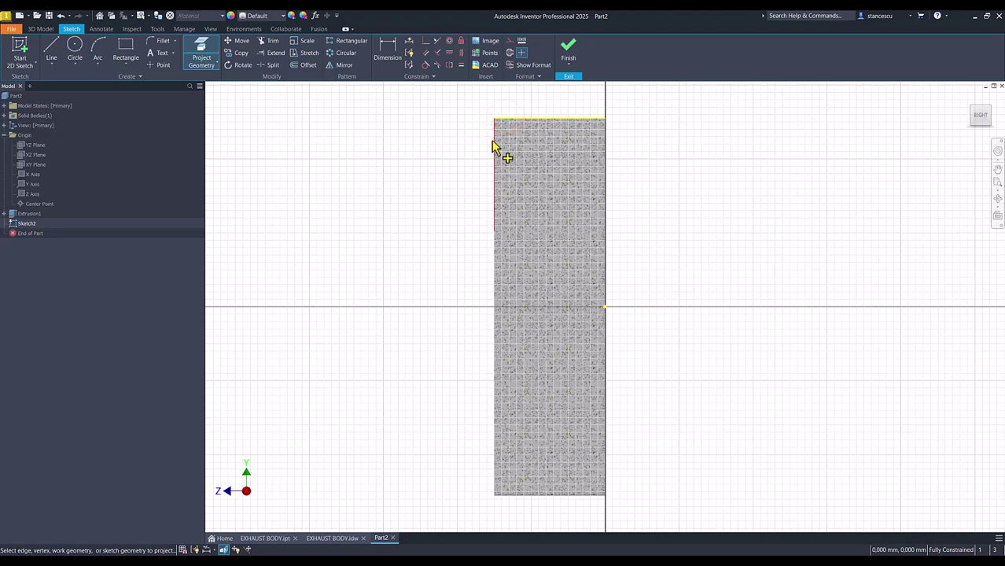
click(494, 275)
click(495, 217)
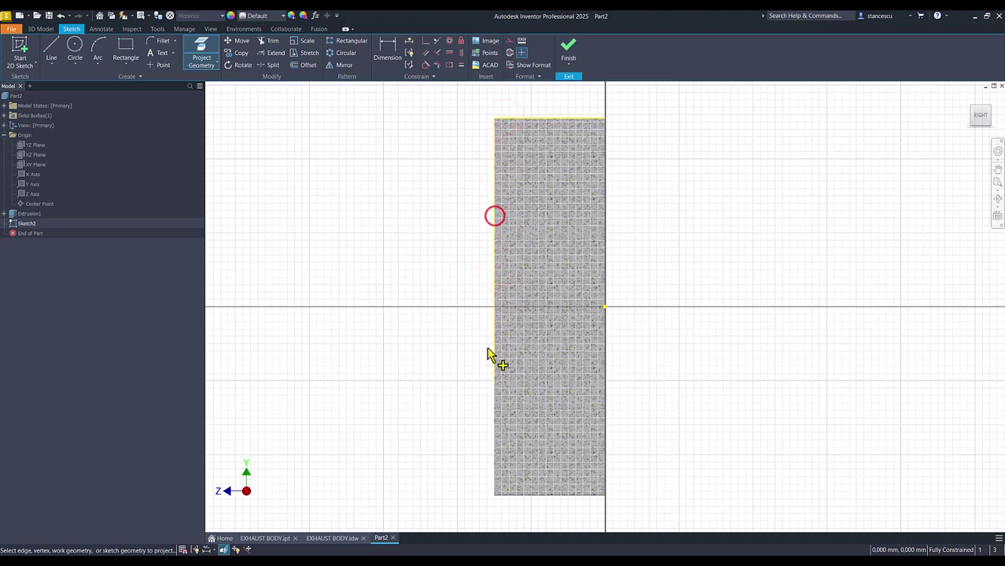
click(495, 400)
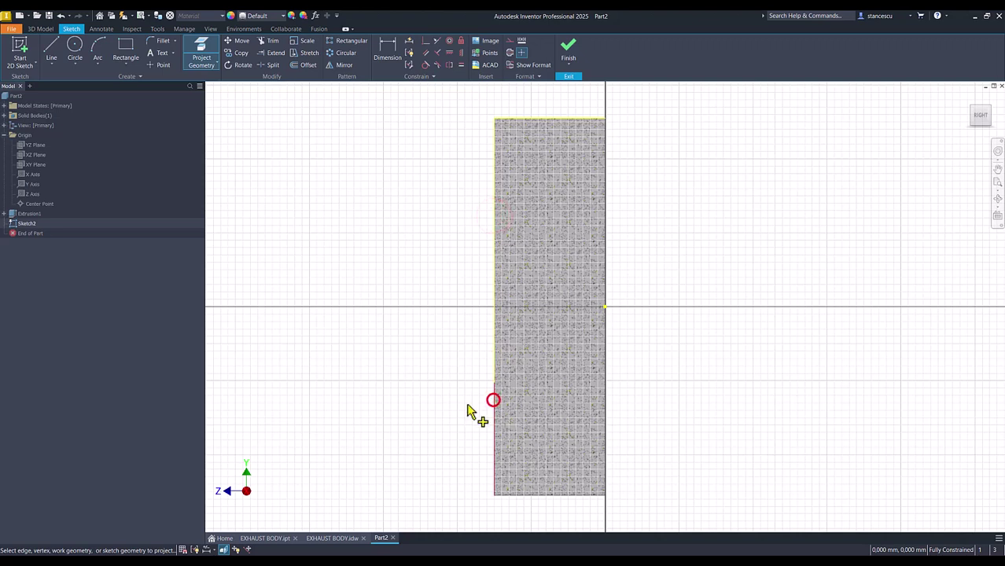
click(520, 494)
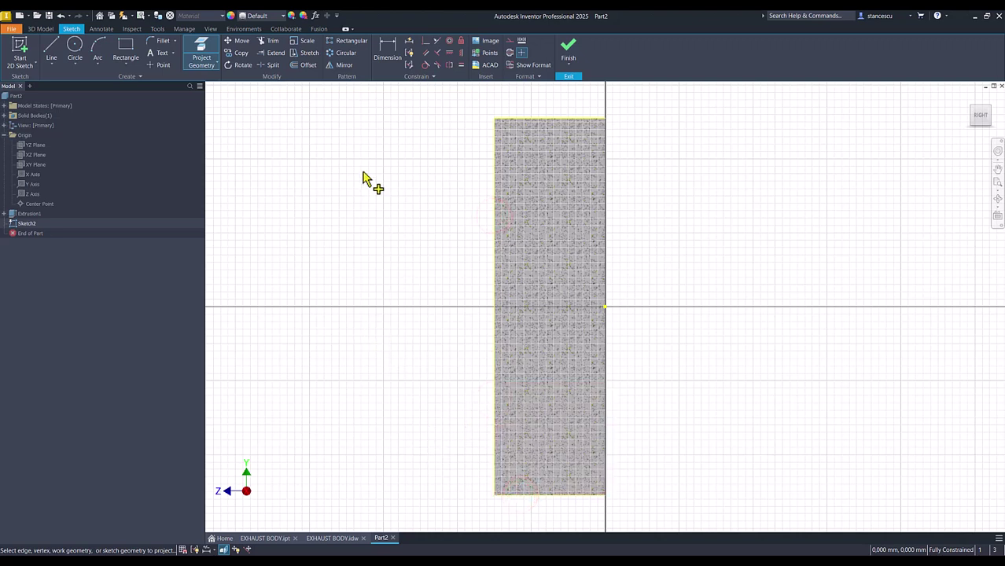
Draw a three-point arc from the section's top edge to its bottom edge.
click(97, 48)
click(543, 118)
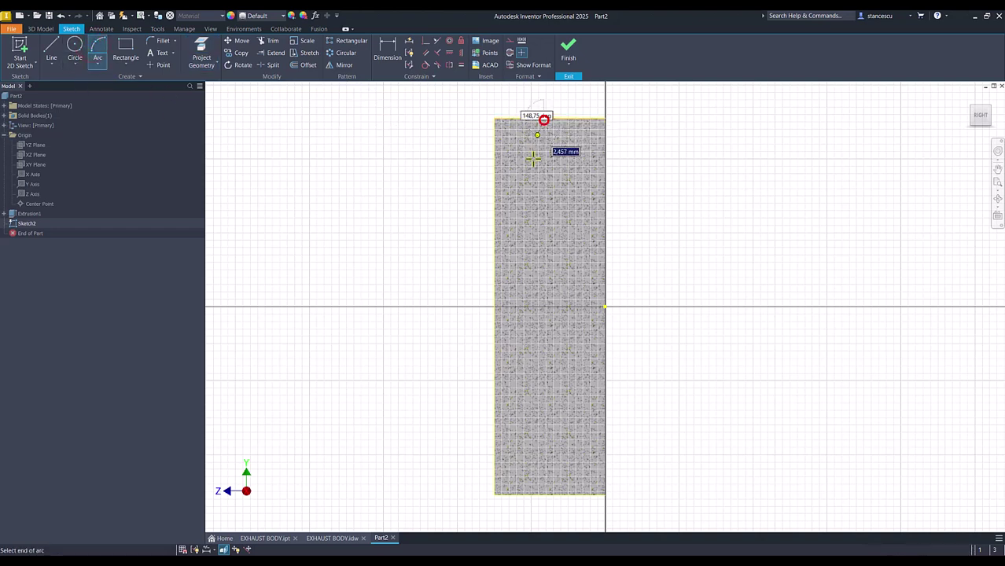
click(534, 494)
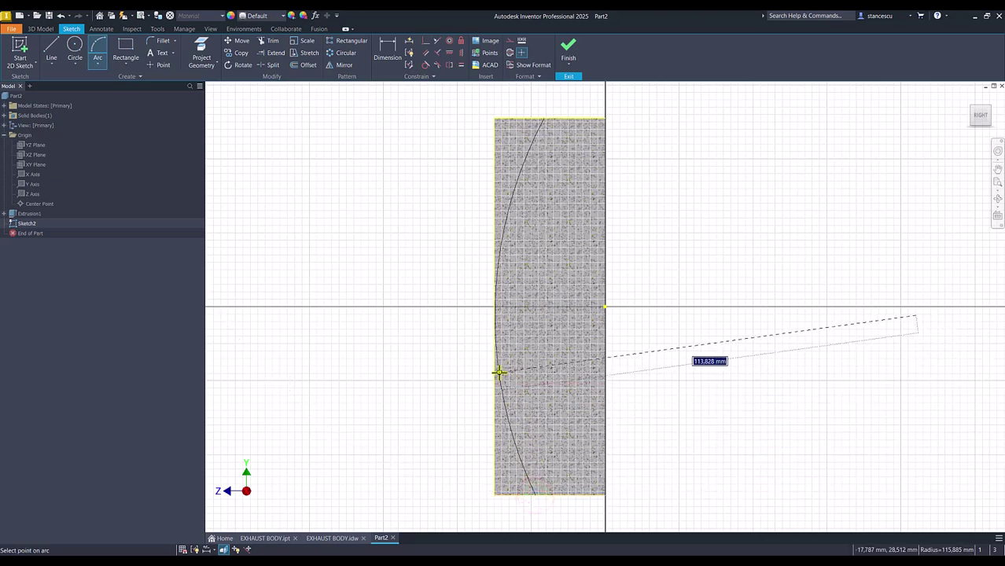
click(495, 308)
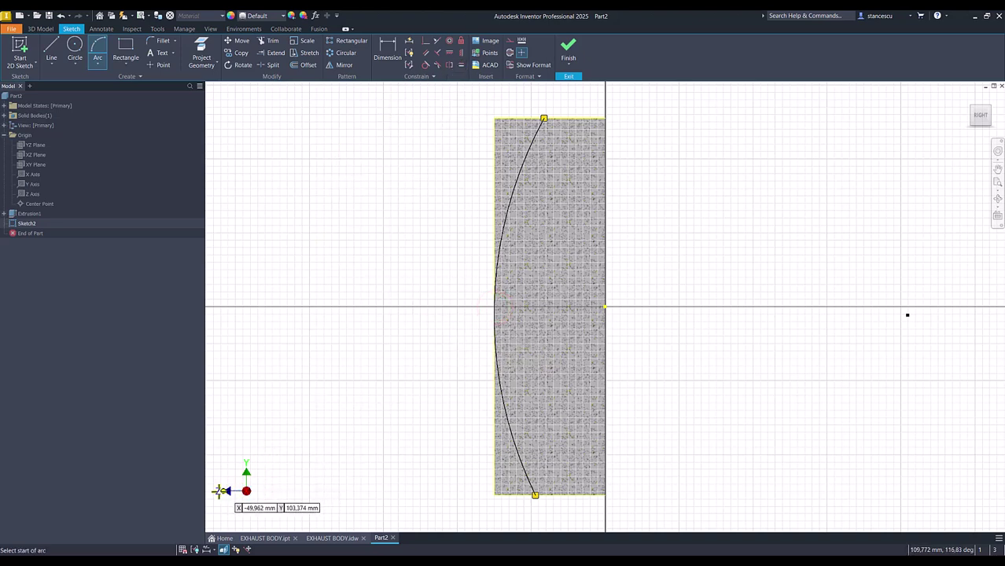
Make the arc's endpoints horizontal and the arc tangent to the left edge.
click(461, 53)
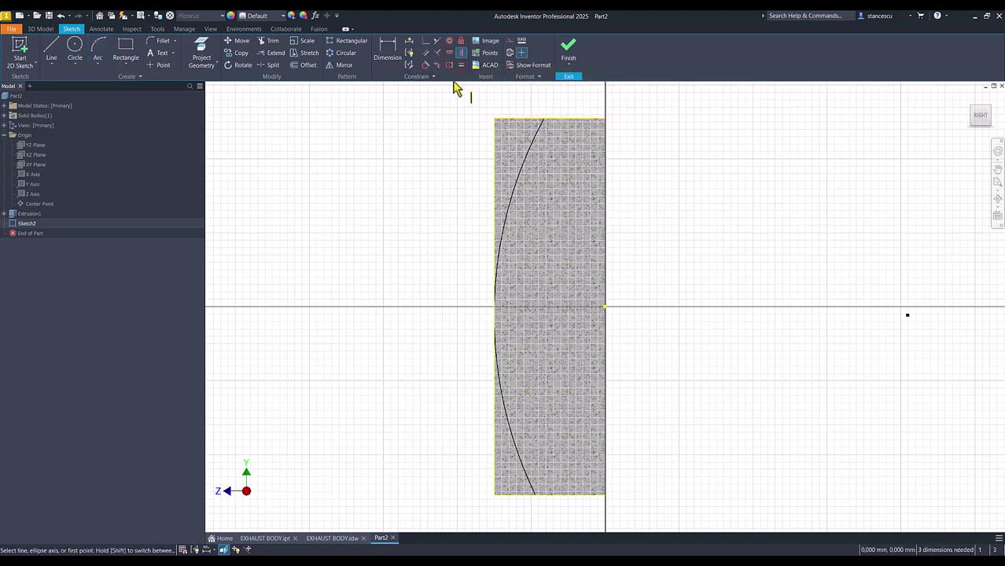
click(447, 54)
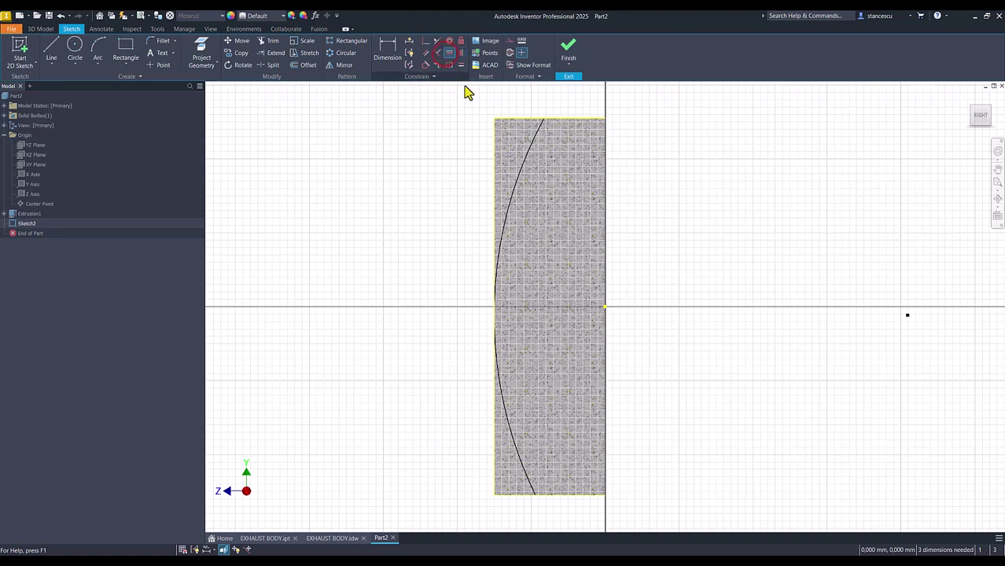
click(544, 121)
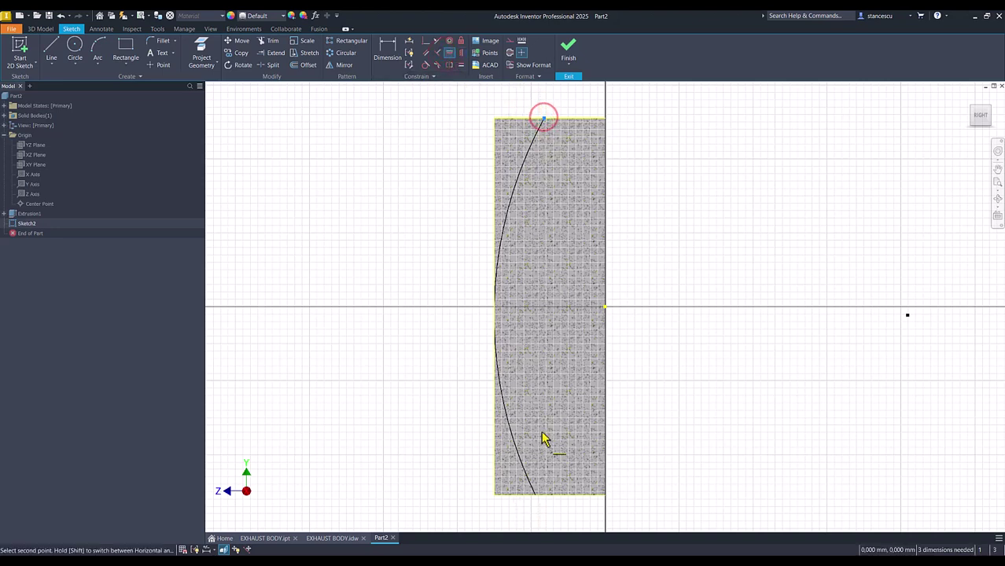
click(535, 495)
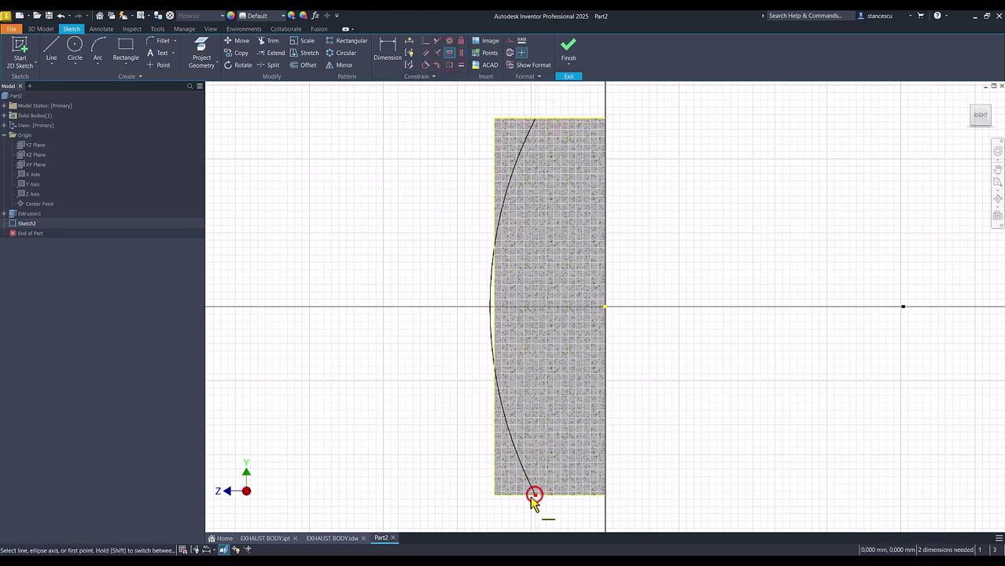
click(426, 65)
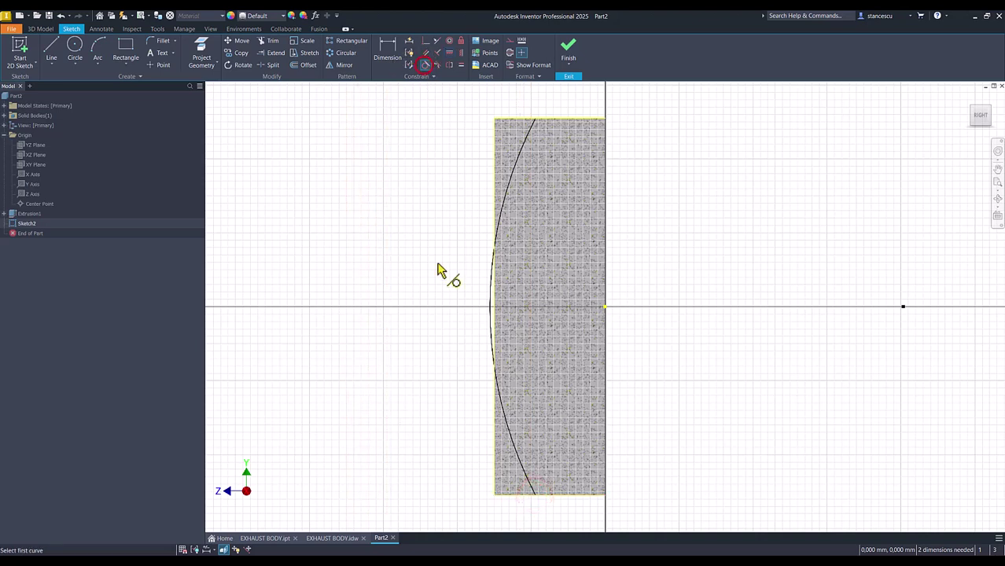
click(490, 322)
click(495, 319)
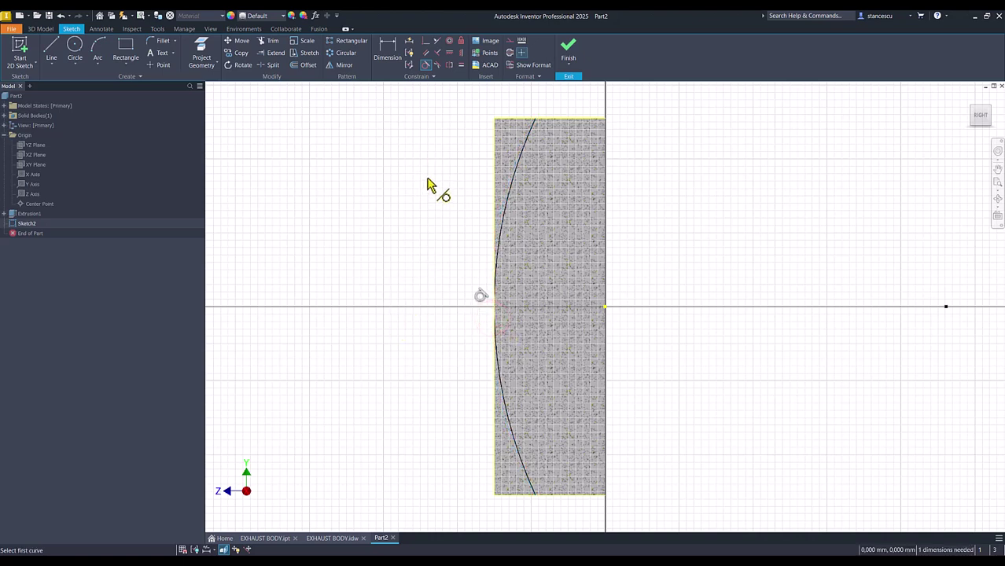
Dimension the arc radius to 70.
click(387, 52)
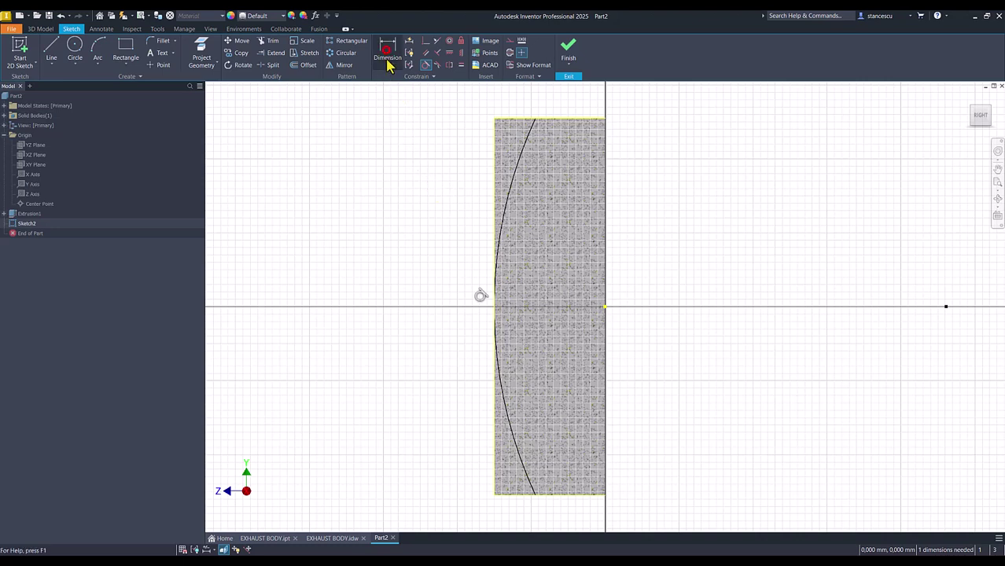
click(511, 424)
click(443, 434)
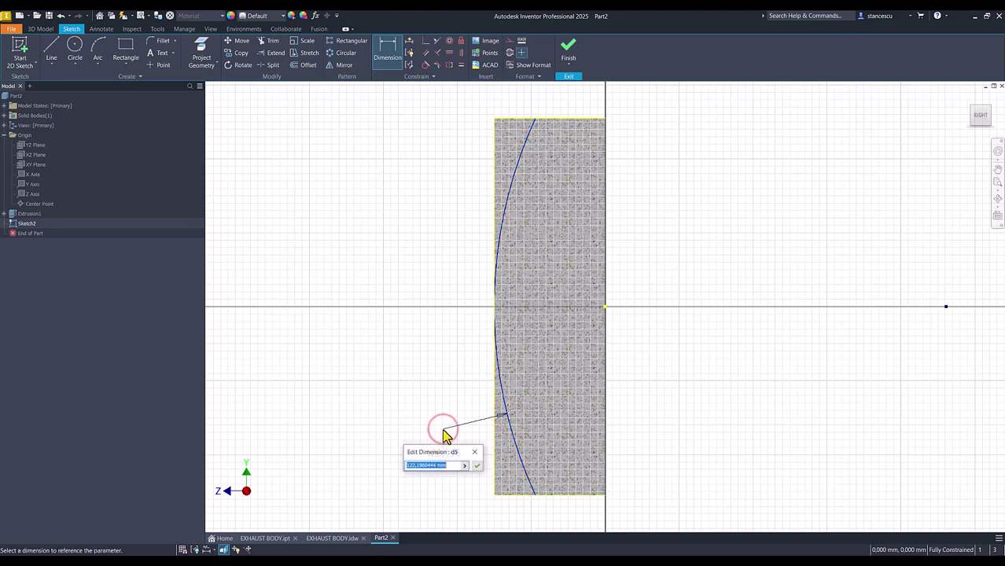
text(70)
key(Return)
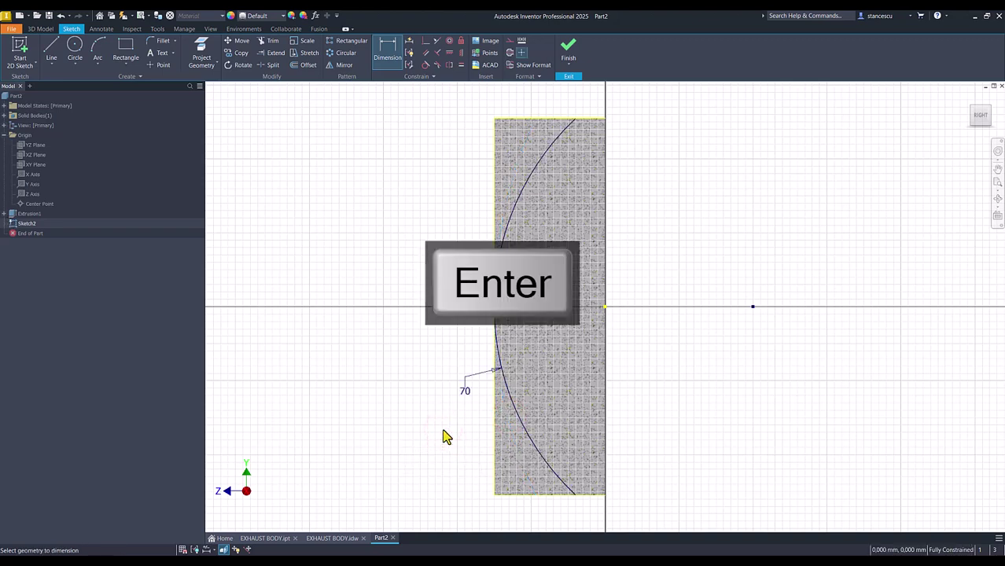
Extrude both Sketch2 regions as a symmetric Through All cut.
click(571, 49)
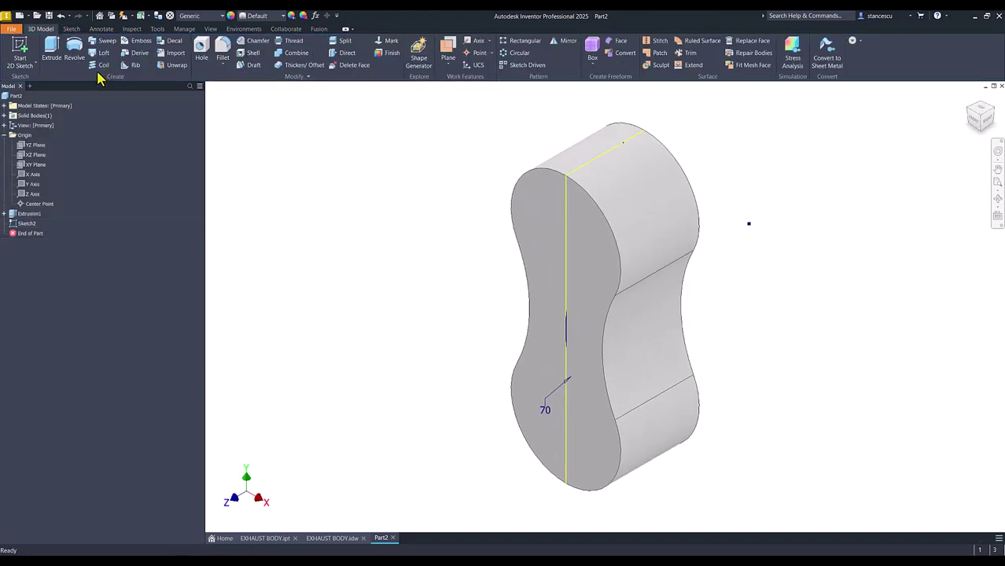
click(52, 49)
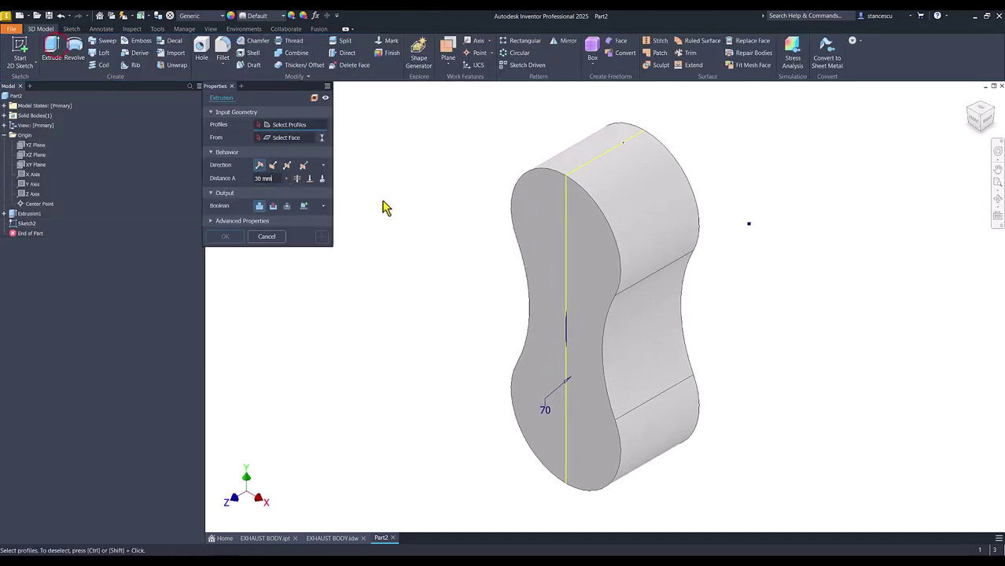
click(596, 223)
click(582, 463)
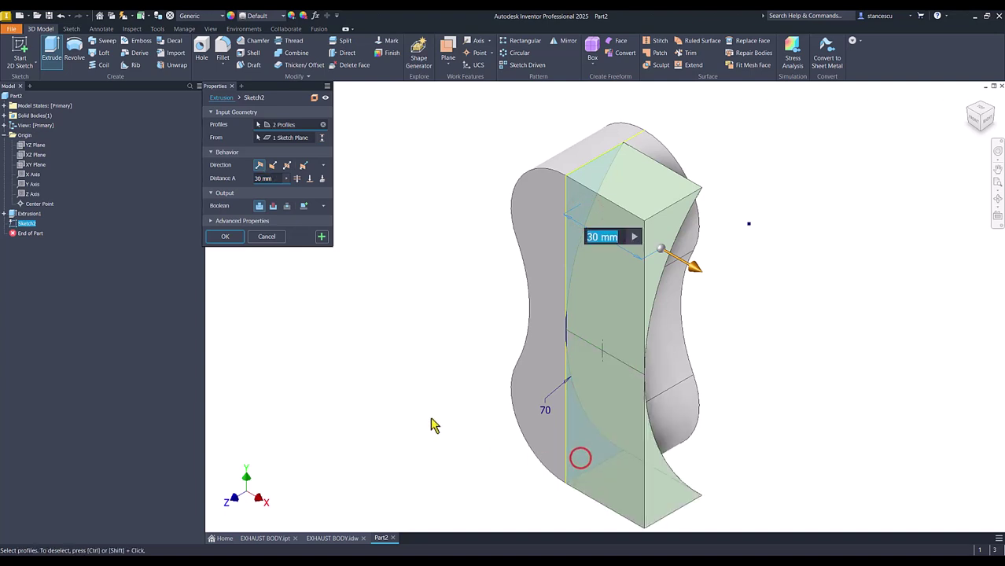
click(286, 166)
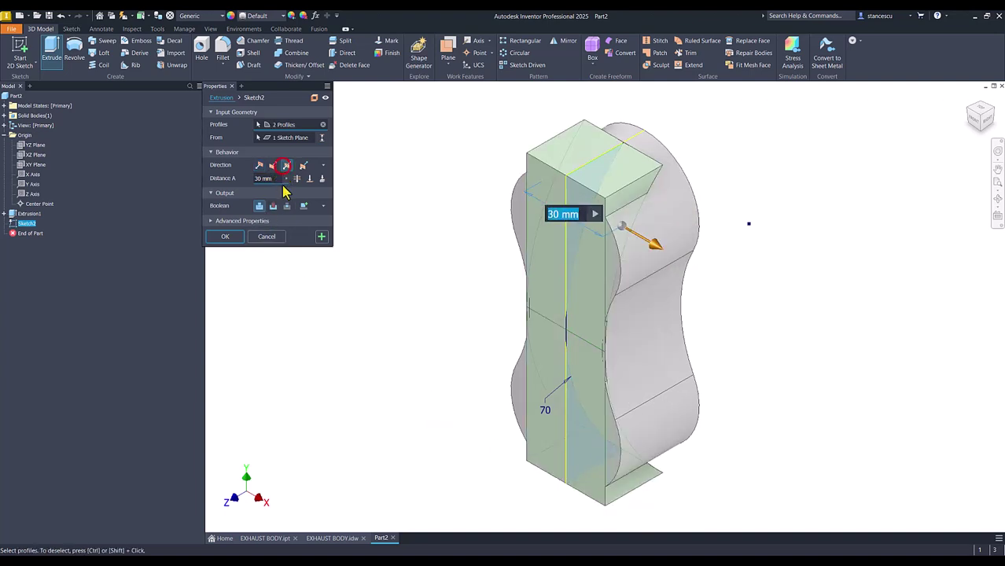
click(273, 206)
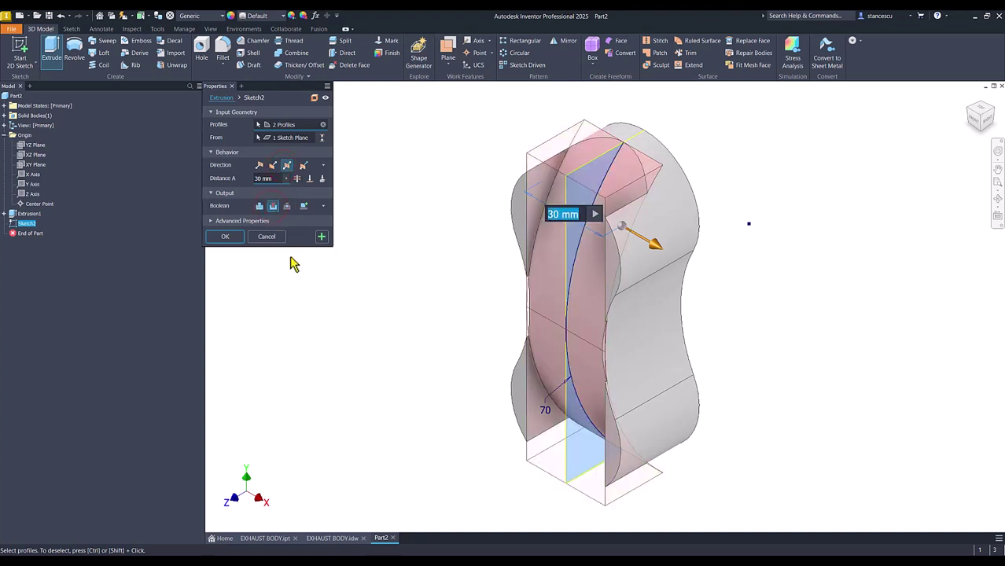
click(298, 179)
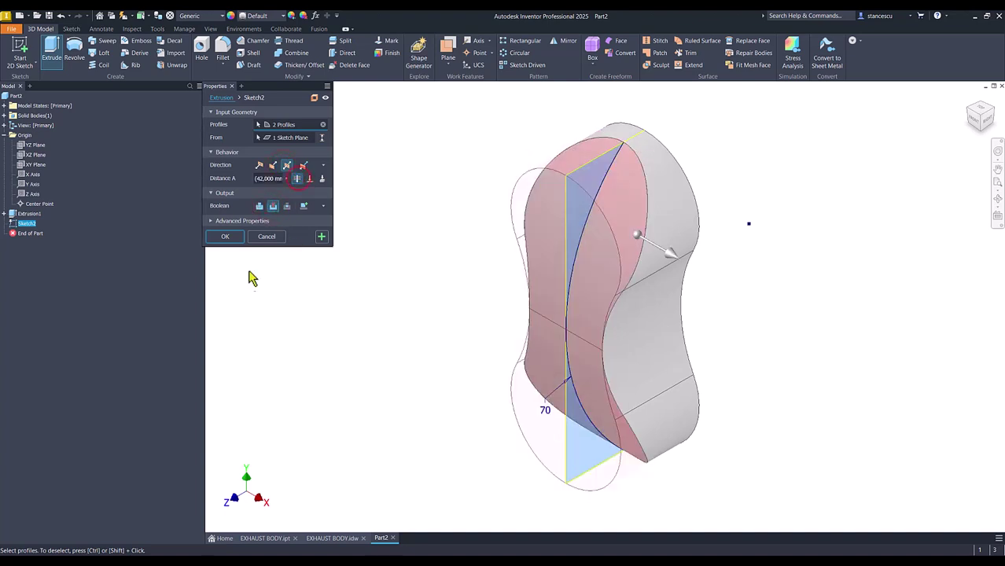
click(227, 236)
click(315, 247)
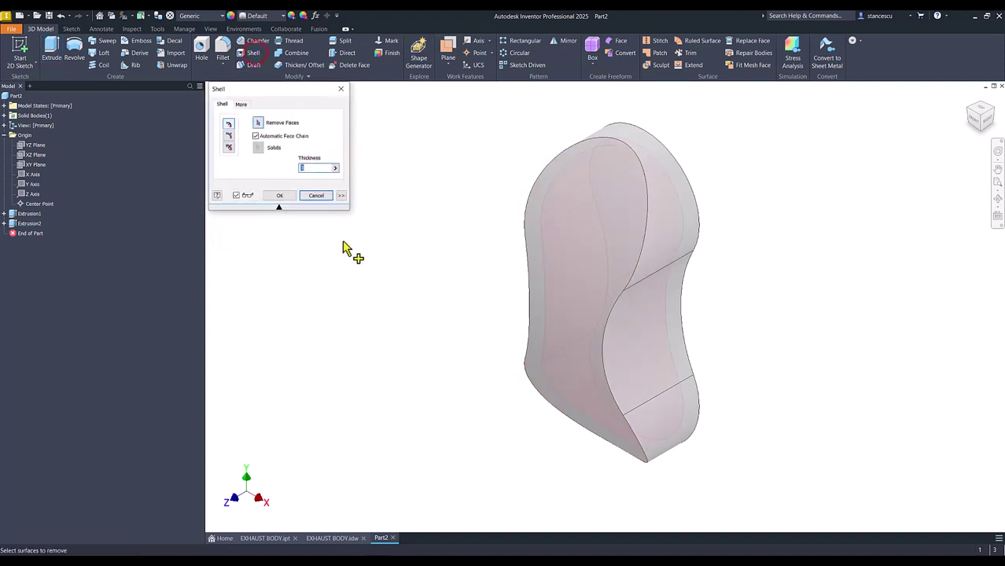
Shell the body with a set wall thickness, removing the front face.
click(315, 170)
key(F5)
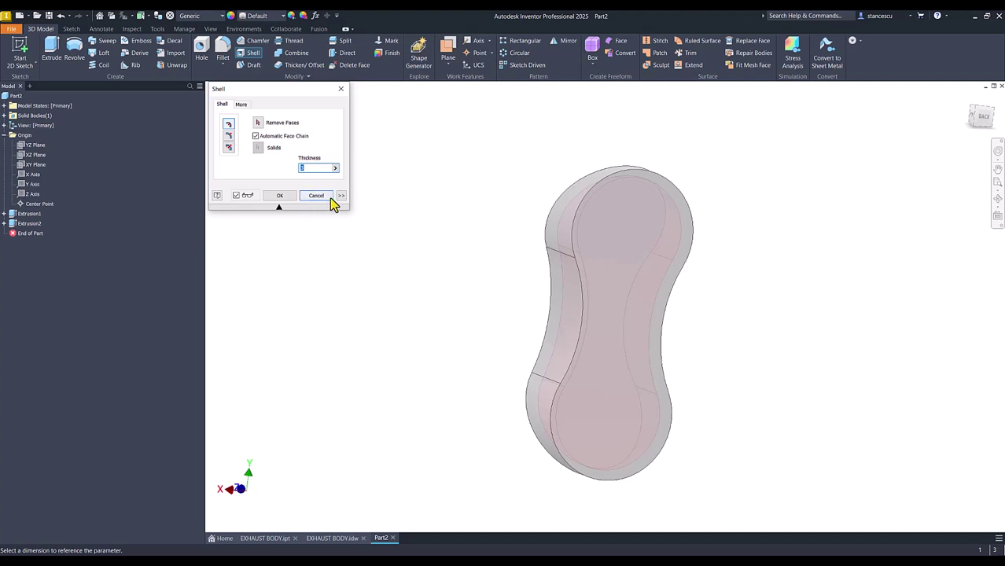
click(606, 241)
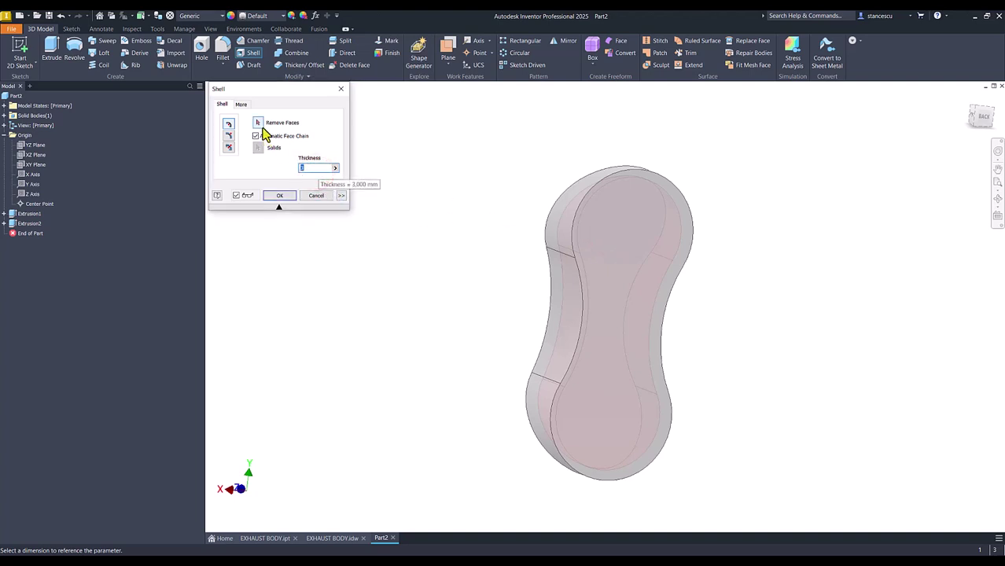
click(260, 122)
click(617, 218)
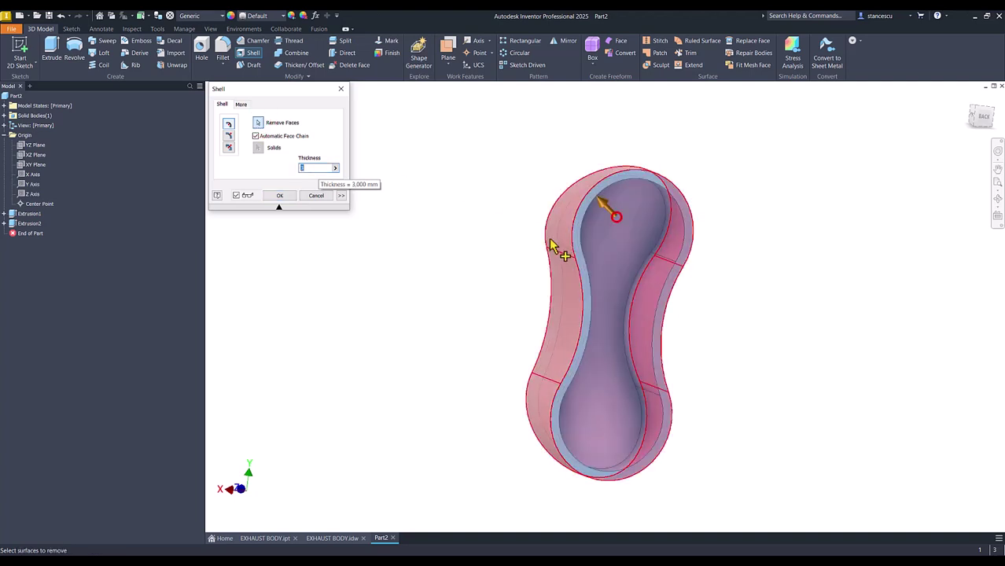
key(F6)
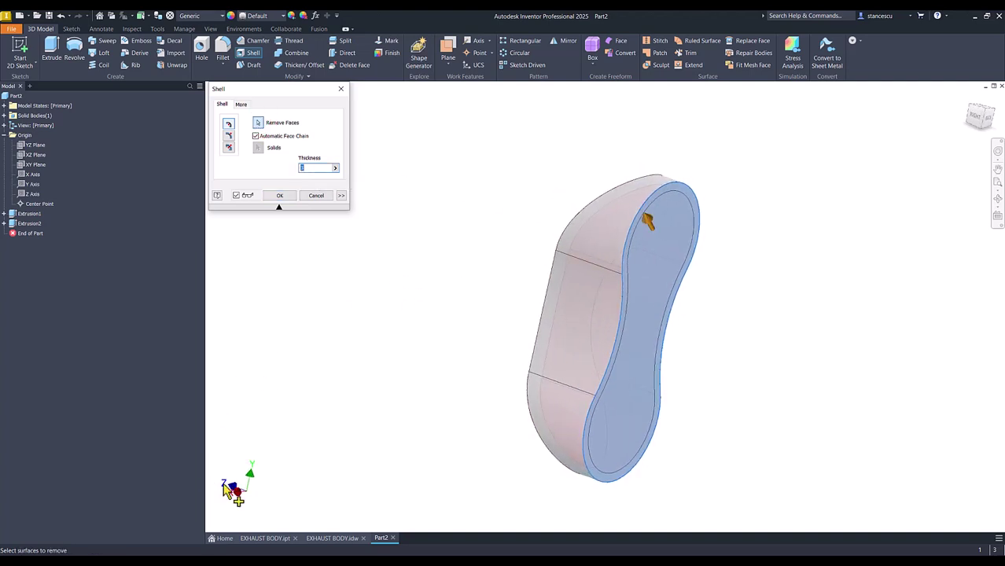
click(279, 195)
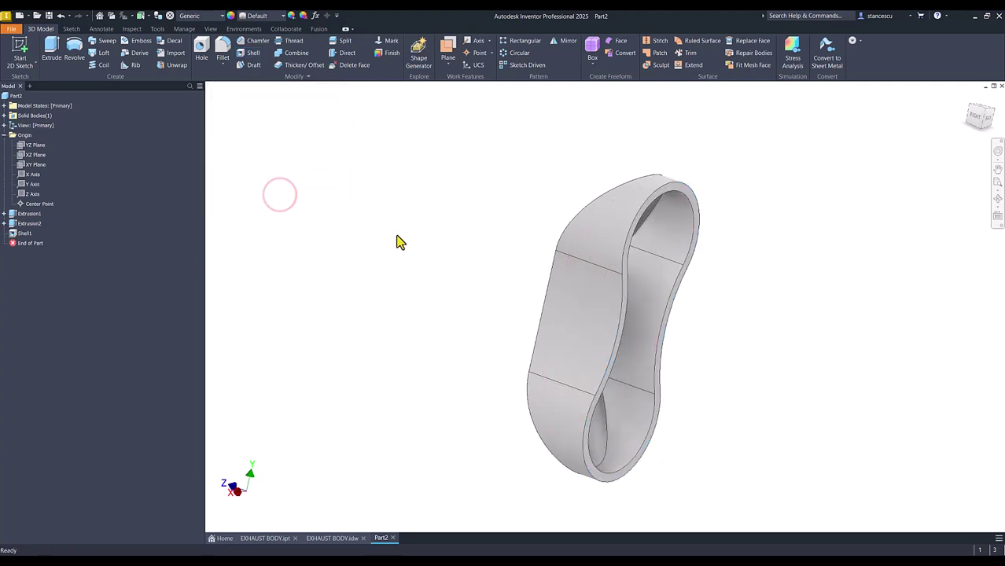
Check the EXHAUST BODY drawing, then orbit Part2 to view the hollow's interior.
click(342, 539)
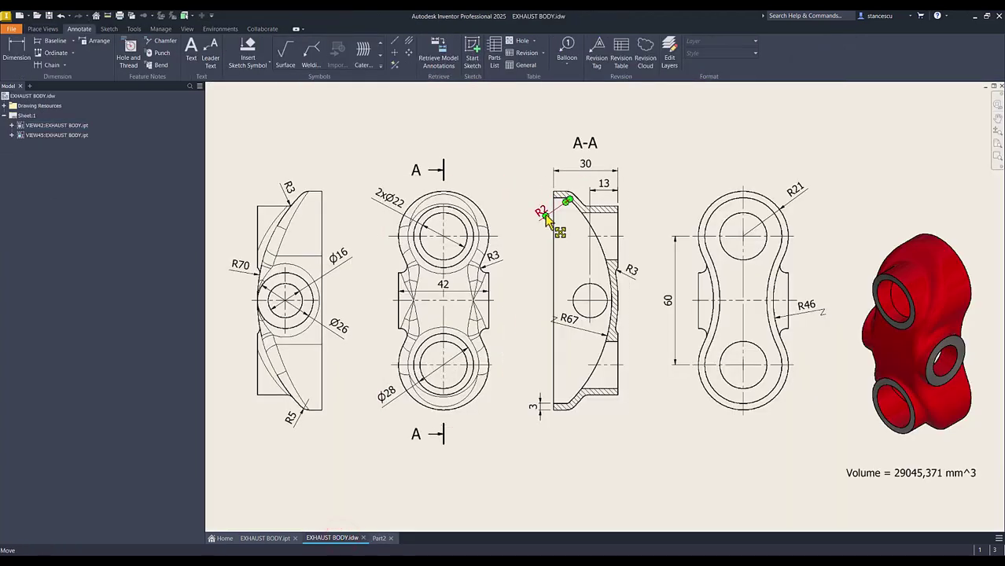
click(381, 540)
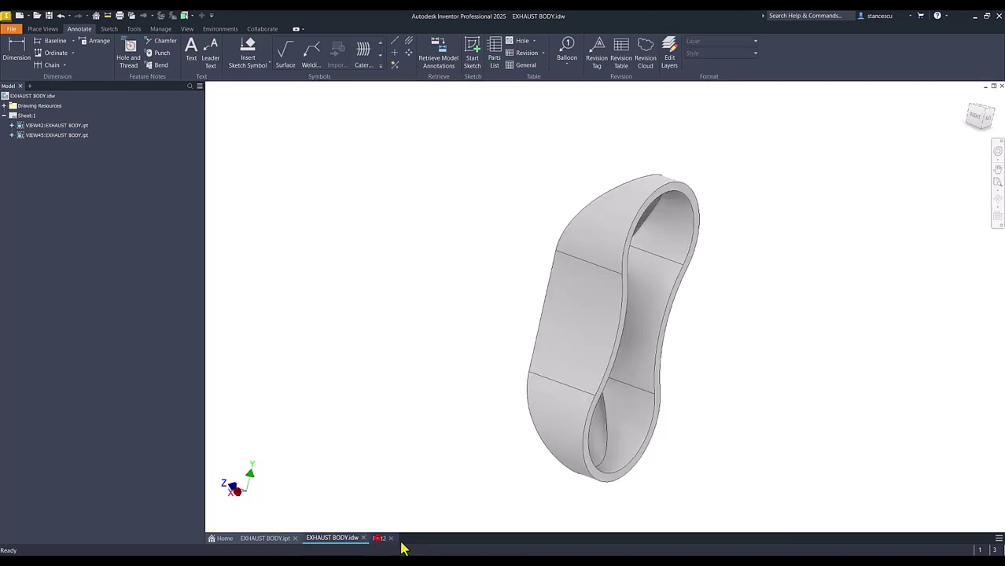
shift+middle_drag(602, 521, 660, 289)
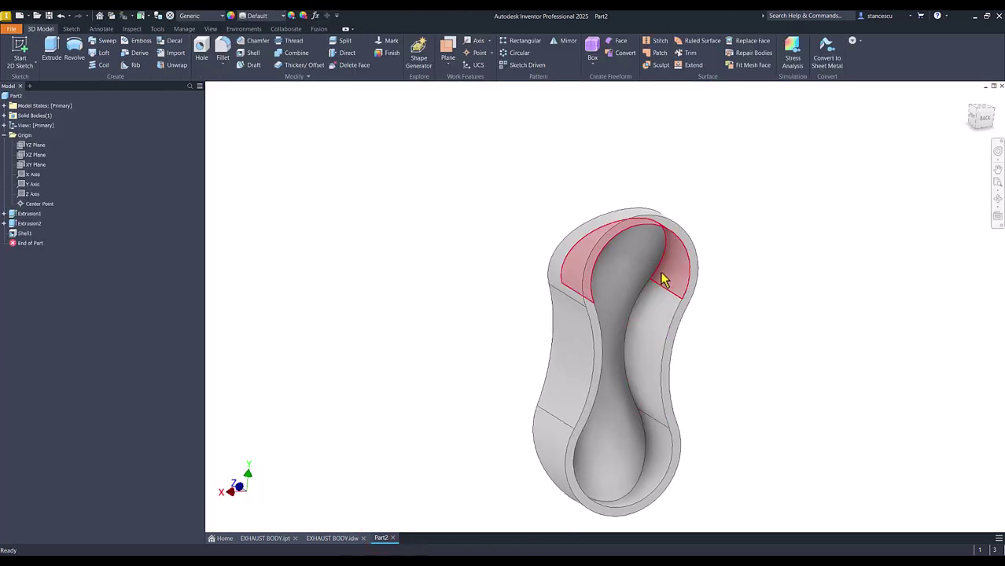
Fillet the hollow's inner edge chain at 2 mm.
click(663, 271)
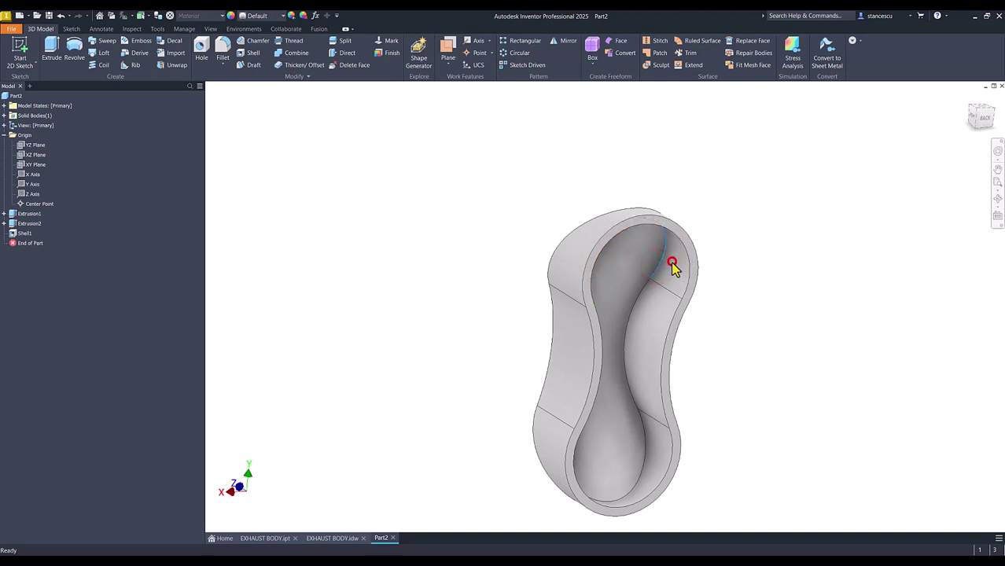
click(672, 264)
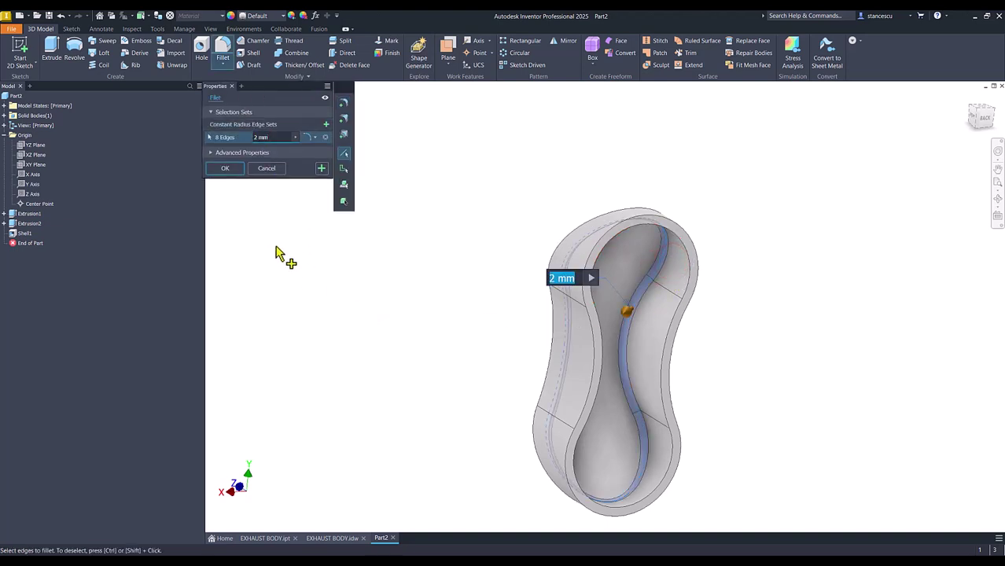
click(225, 170)
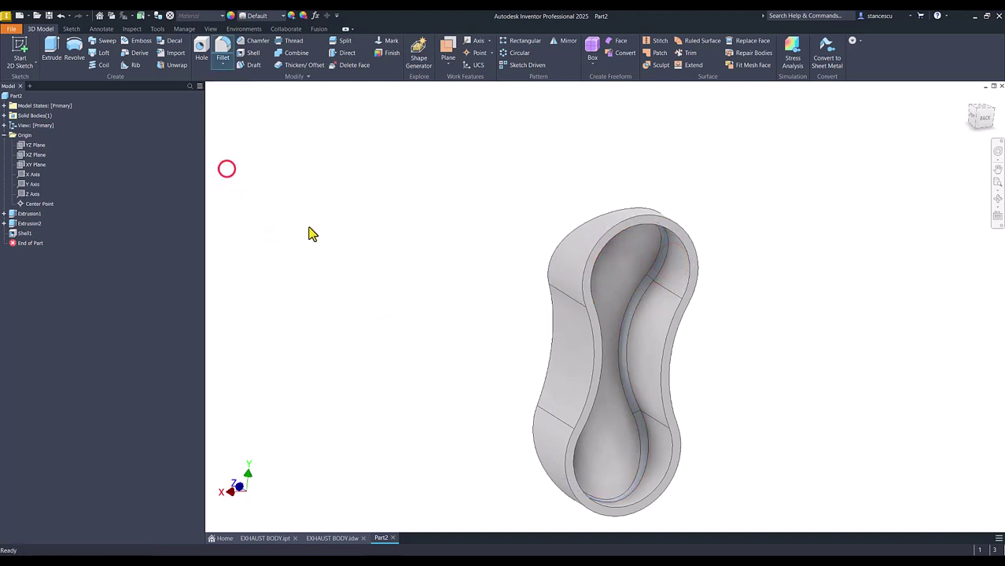
key(F6)
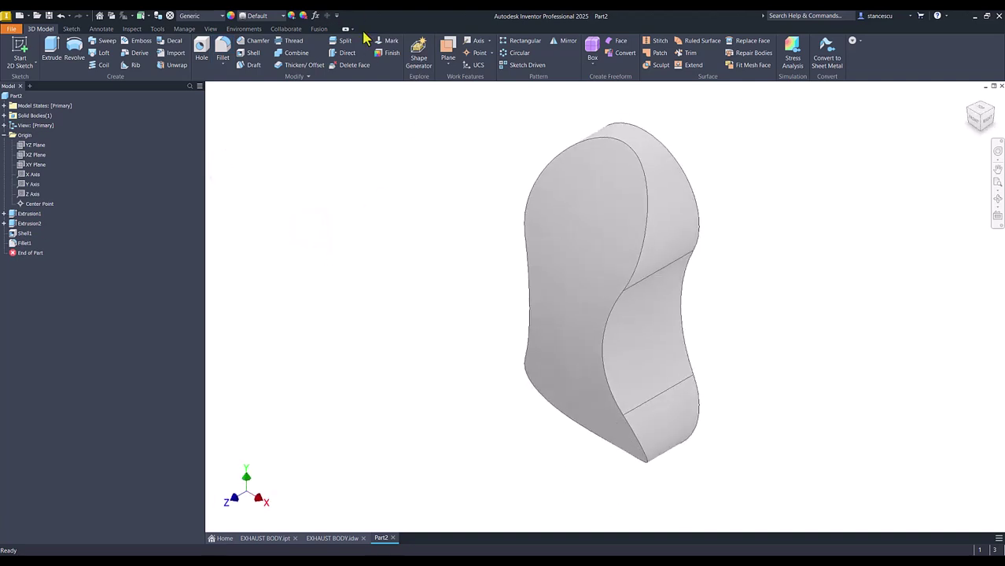
click(447, 52)
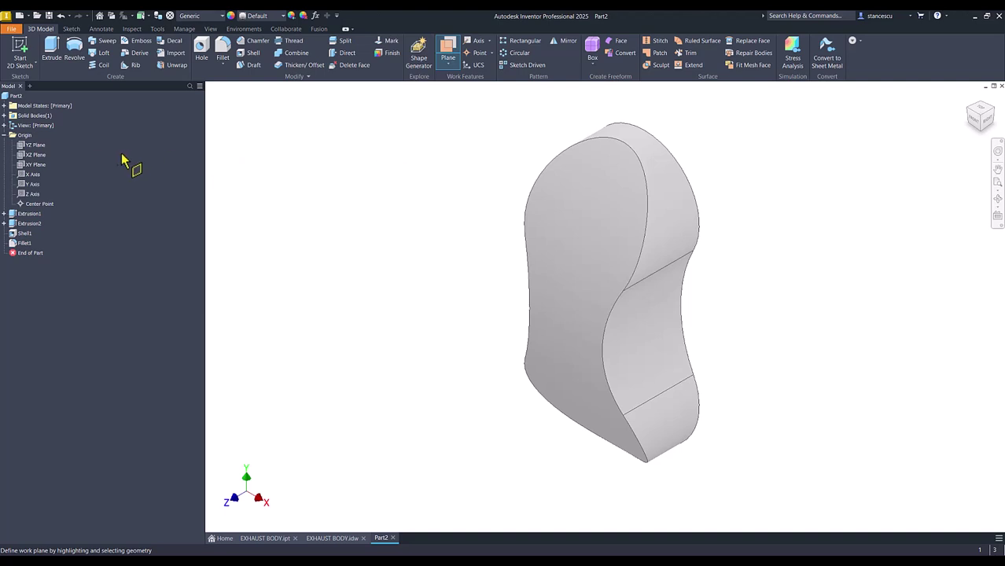
Create Work Plane1 parallel to the XY Plane against the front face and open Sketch3 on it.
click(35, 164)
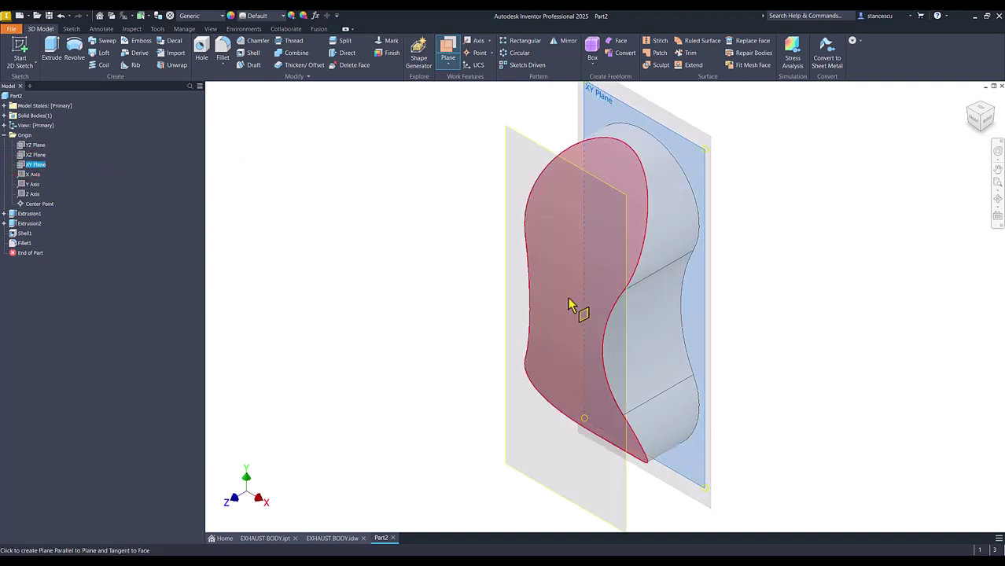
click(568, 298)
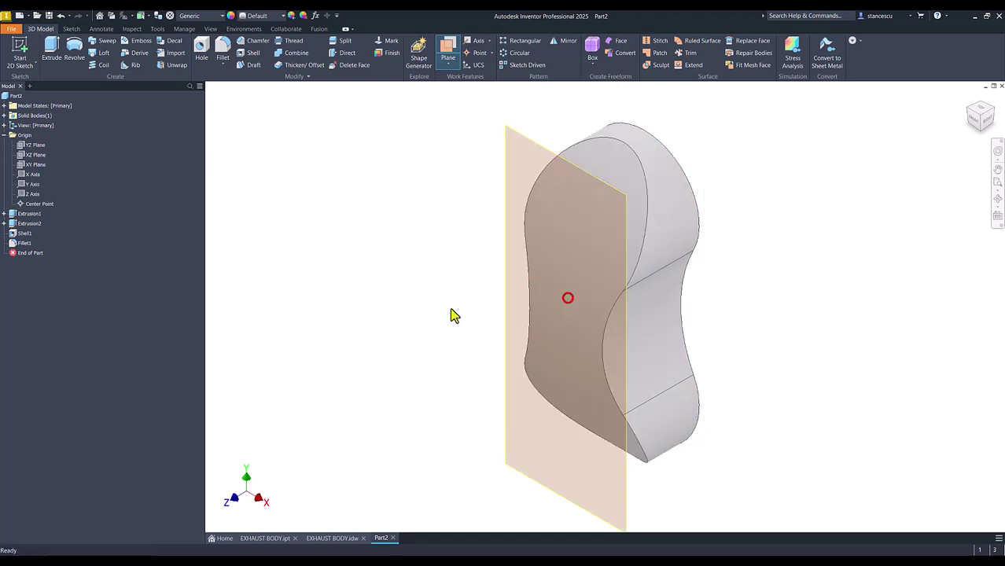
click(517, 132)
click(527, 126)
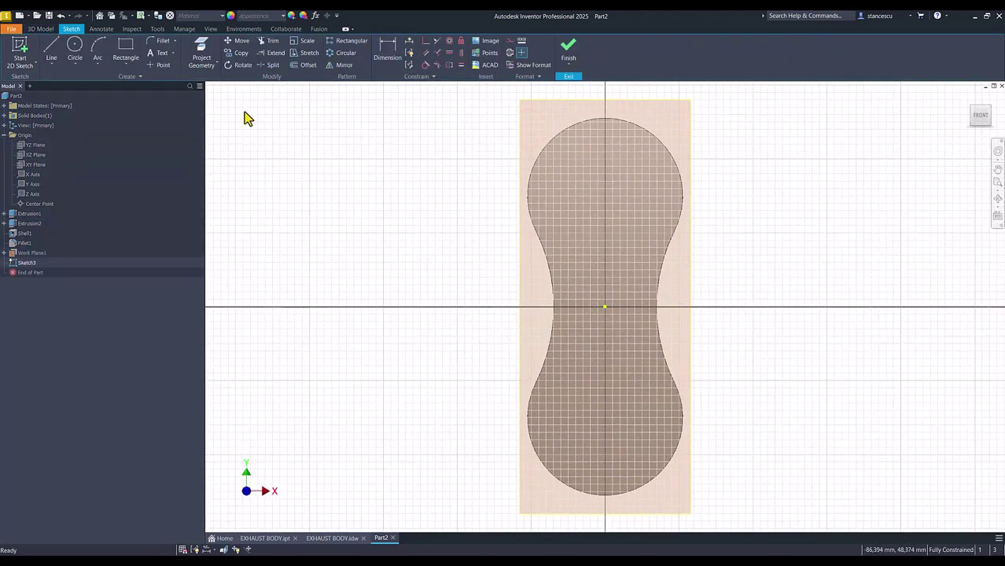
Project the top-left and lower-left outline arcs into the sketch.
click(202, 51)
click(550, 160)
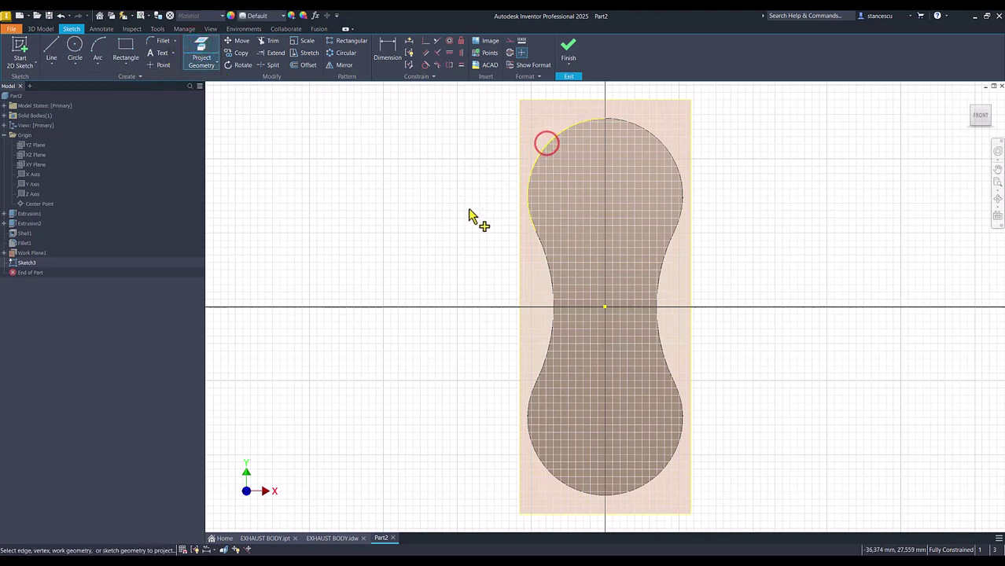
click(568, 487)
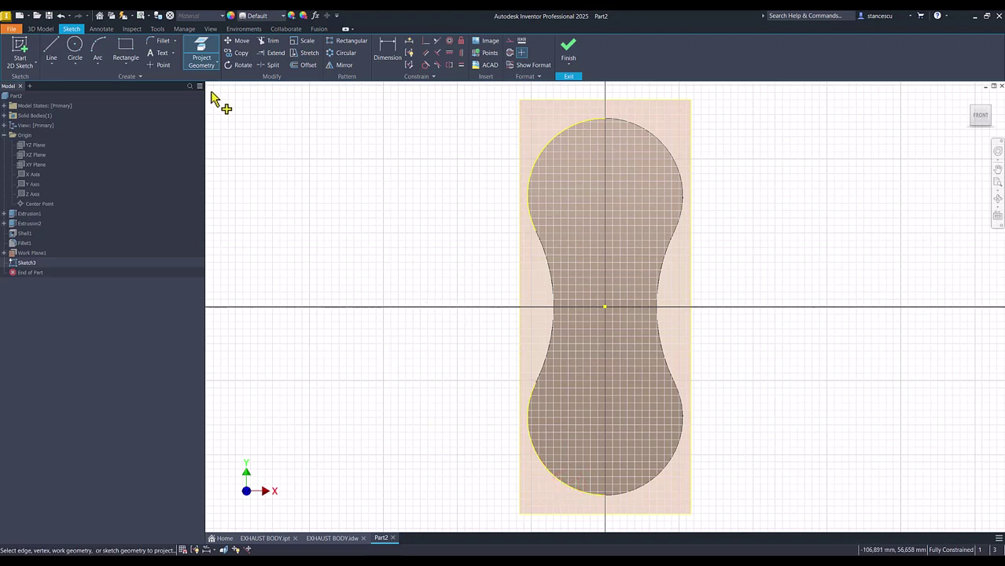
Draw a 28 mm diameter circle centred in the upper lobe.
click(75, 47)
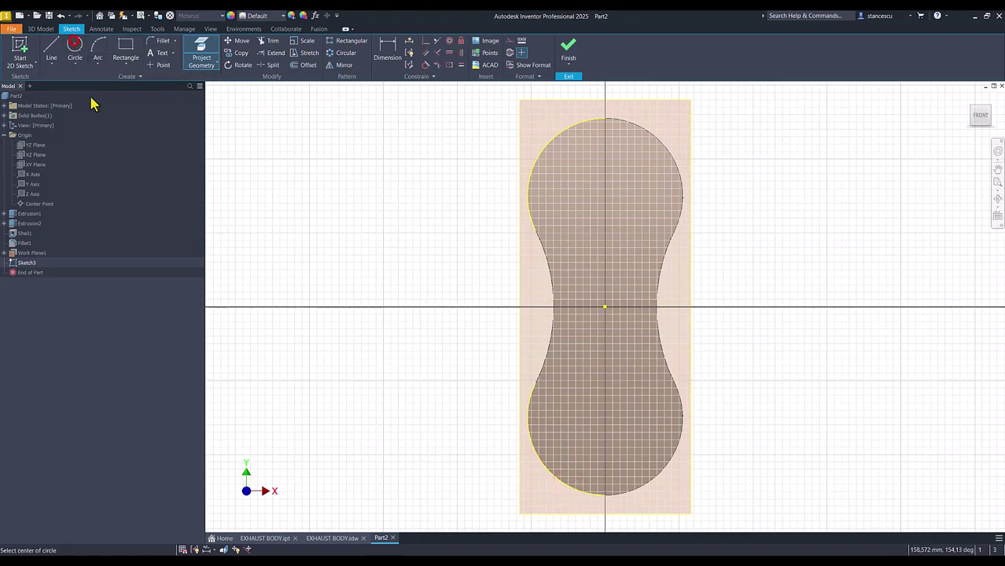
click(596, 202)
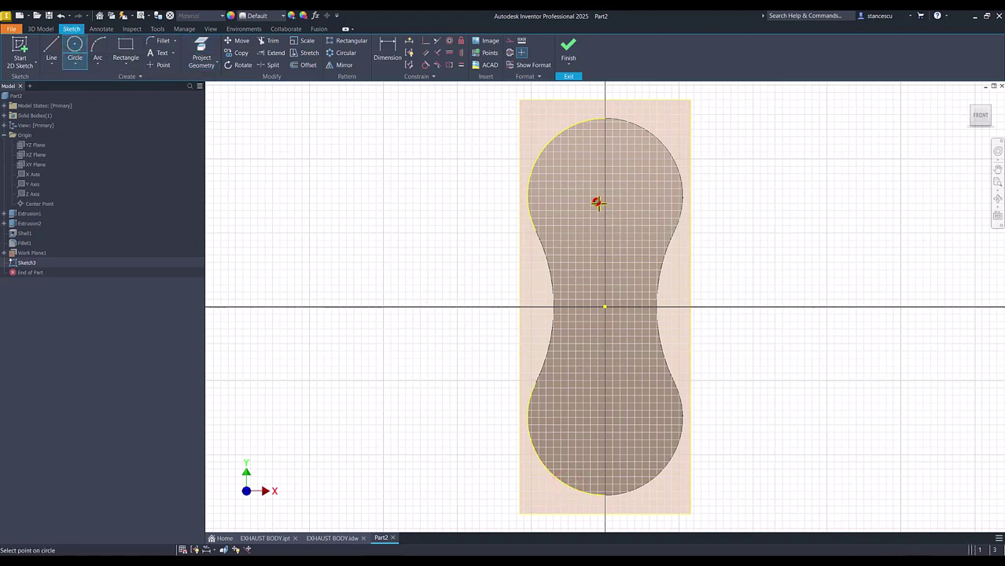
right_click(631, 227)
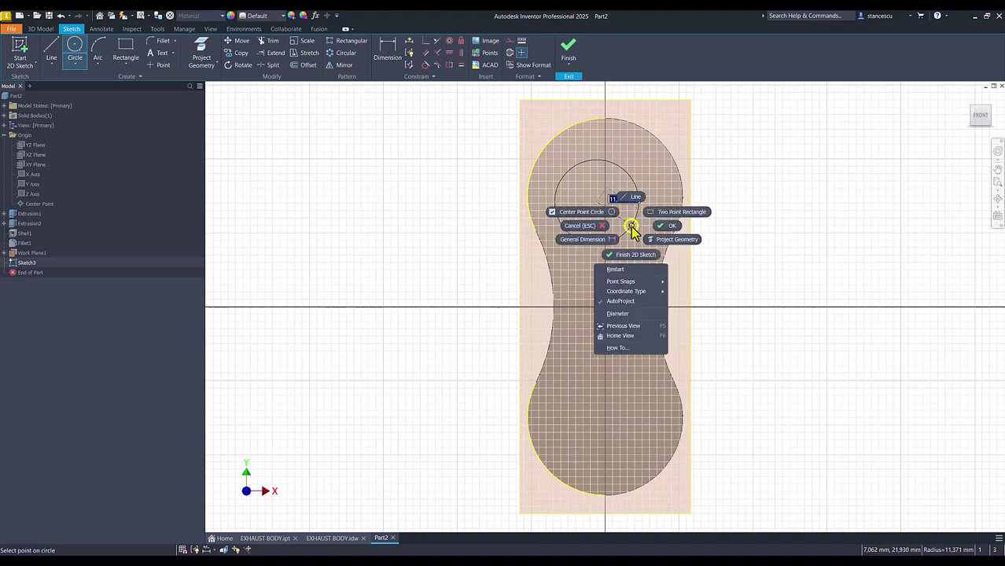
click(617, 313)
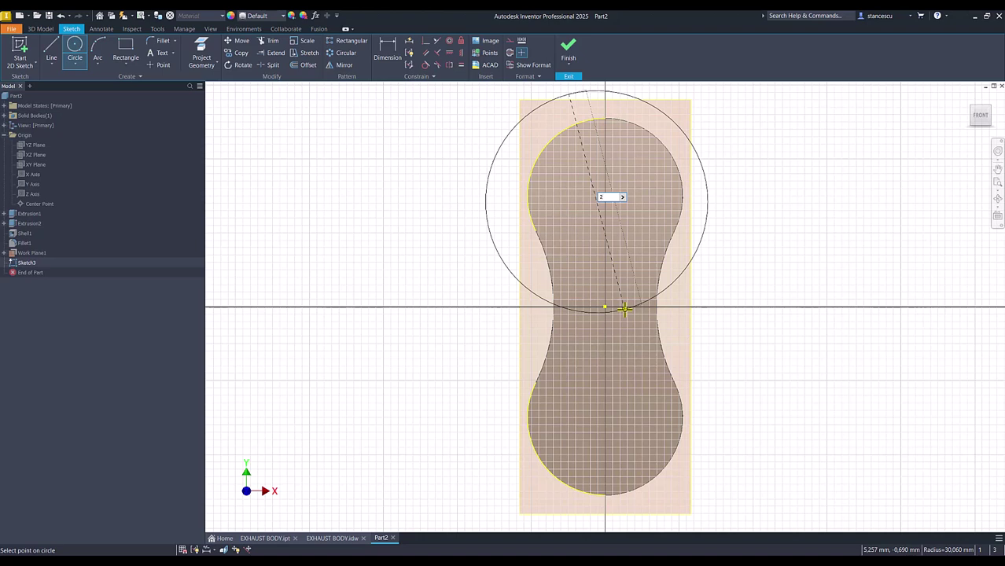
text(28)
key(Return)
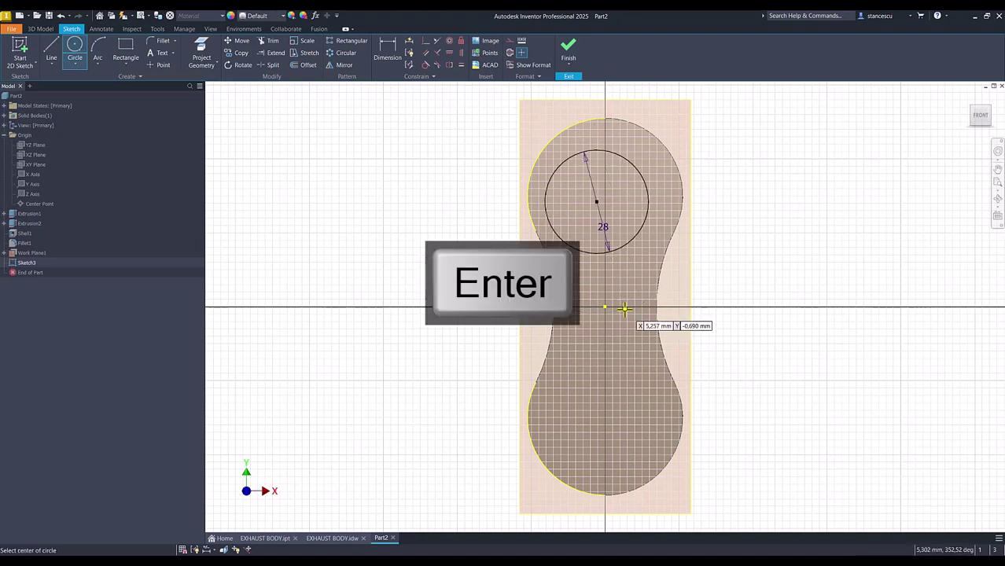
Add a circle in the lower lobe and make it equal to the 28 mm circle.
click(647, 436)
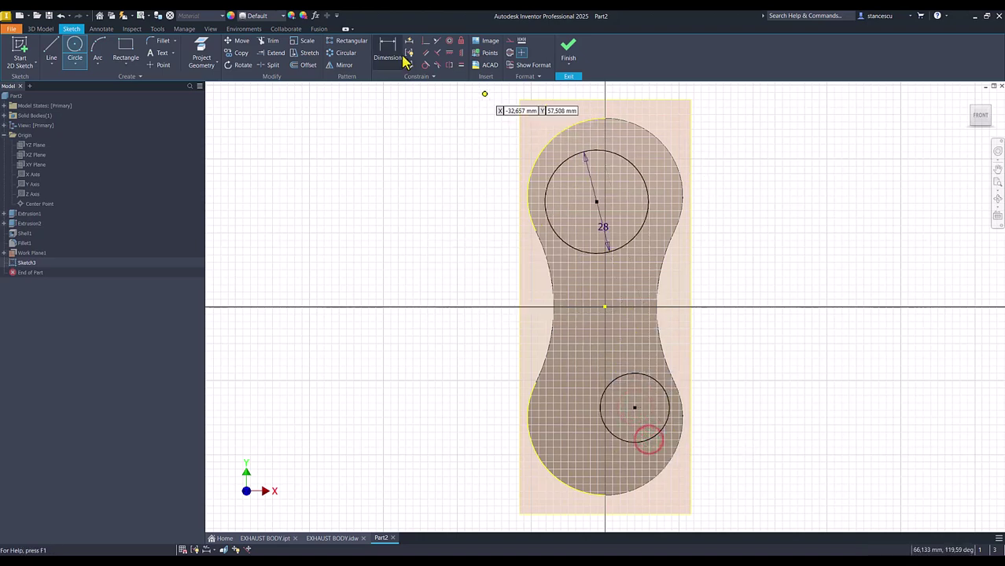
click(460, 65)
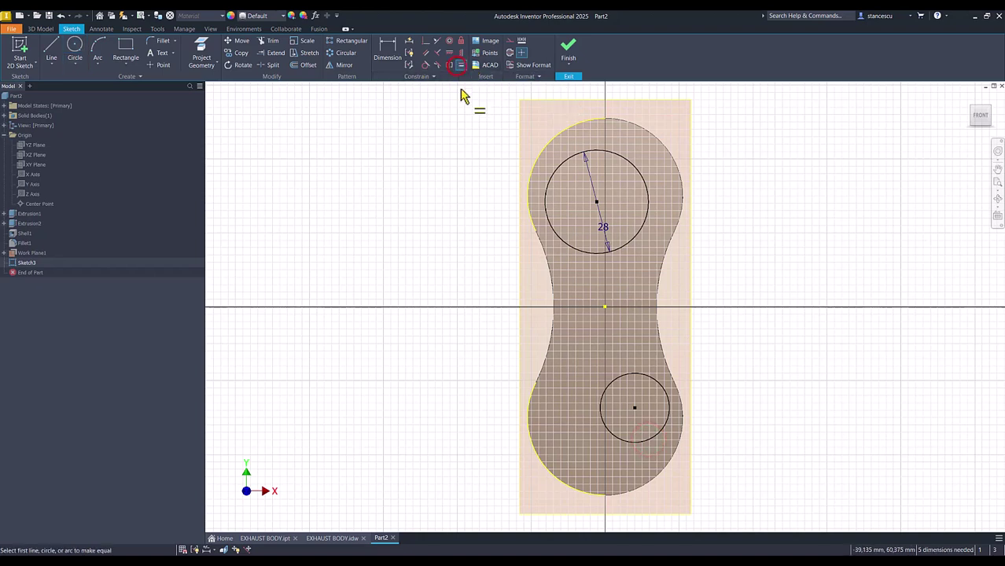
click(629, 375)
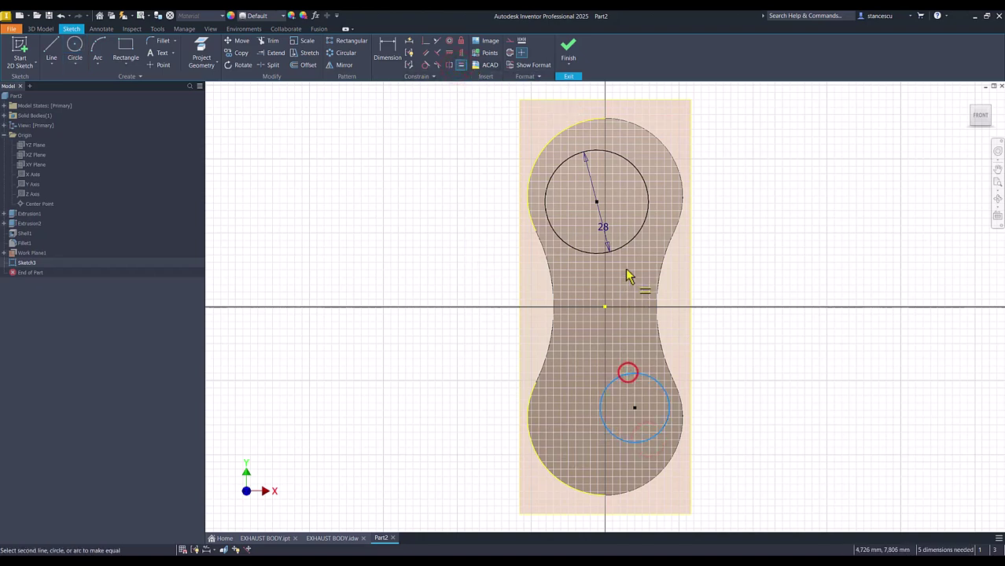
click(627, 243)
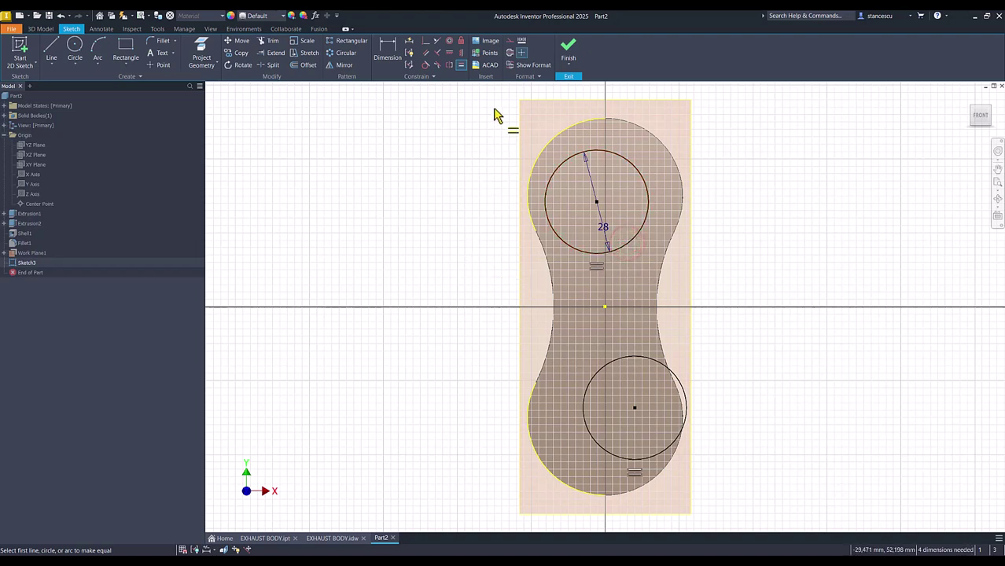
Make both circles concentric with the top and bottom end arcs, then finish Sketch3.
click(450, 41)
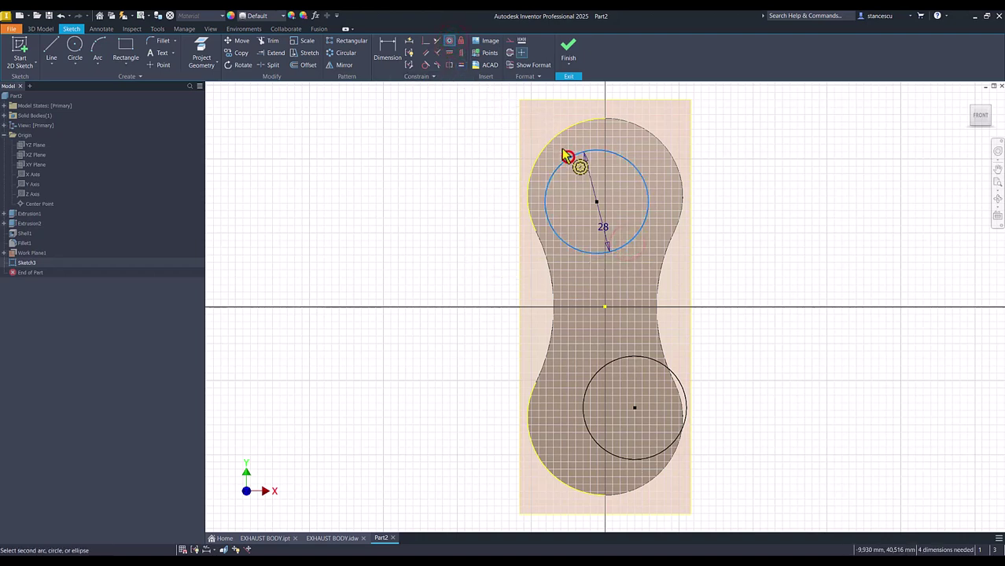
click(556, 138)
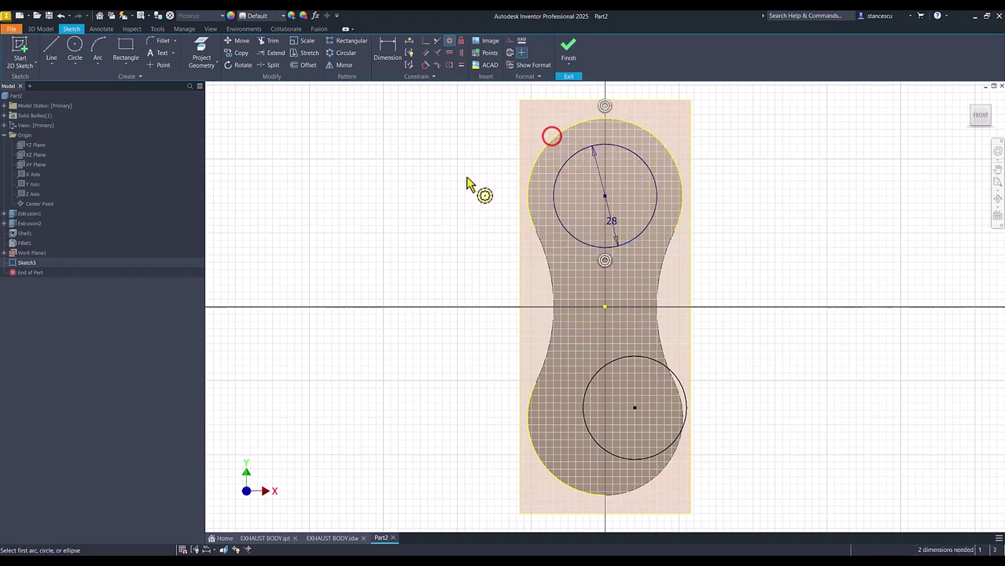
click(588, 391)
click(528, 432)
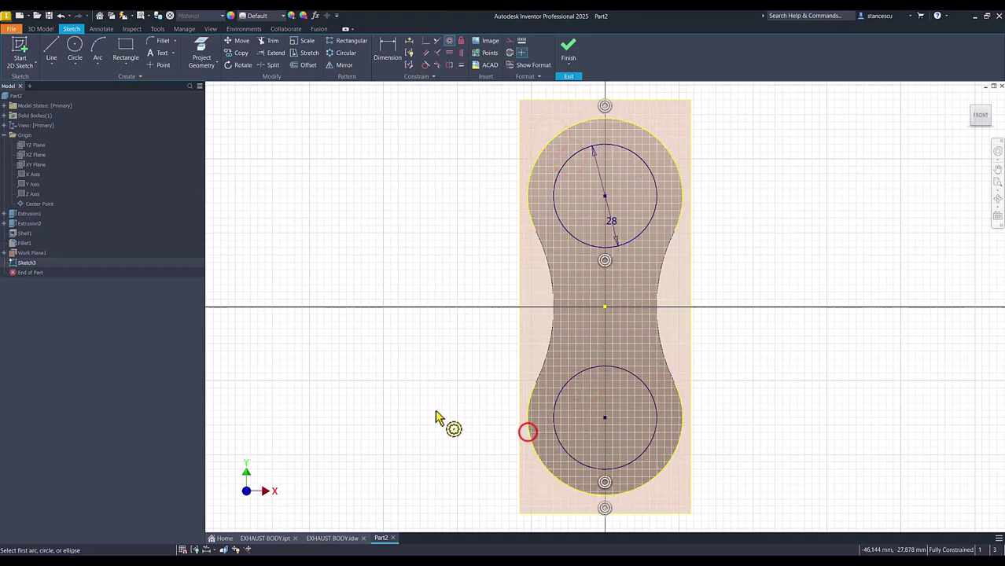
click(567, 48)
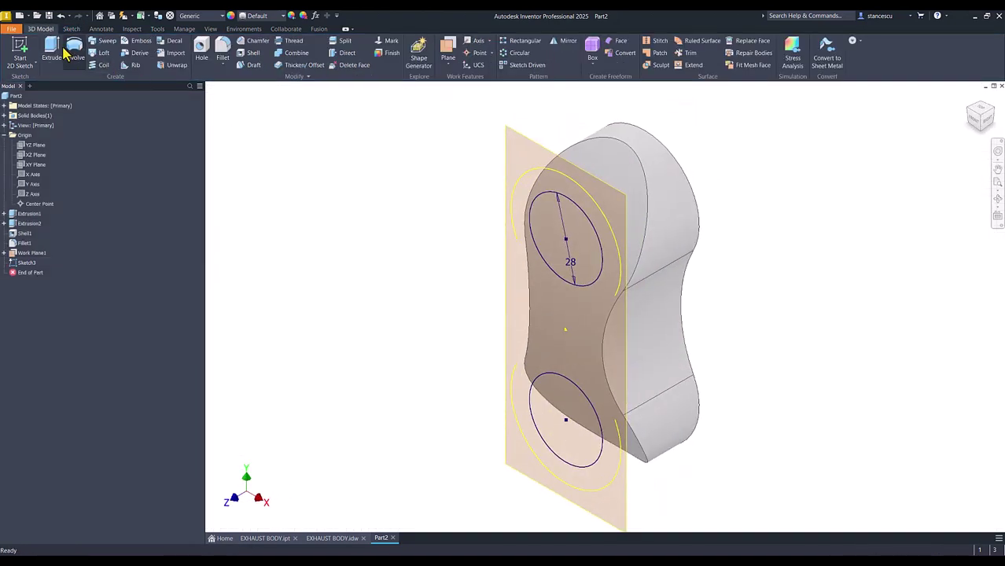
Extrude both circles To Next into cylindrical bosses as Extrusion3.
click(63, 50)
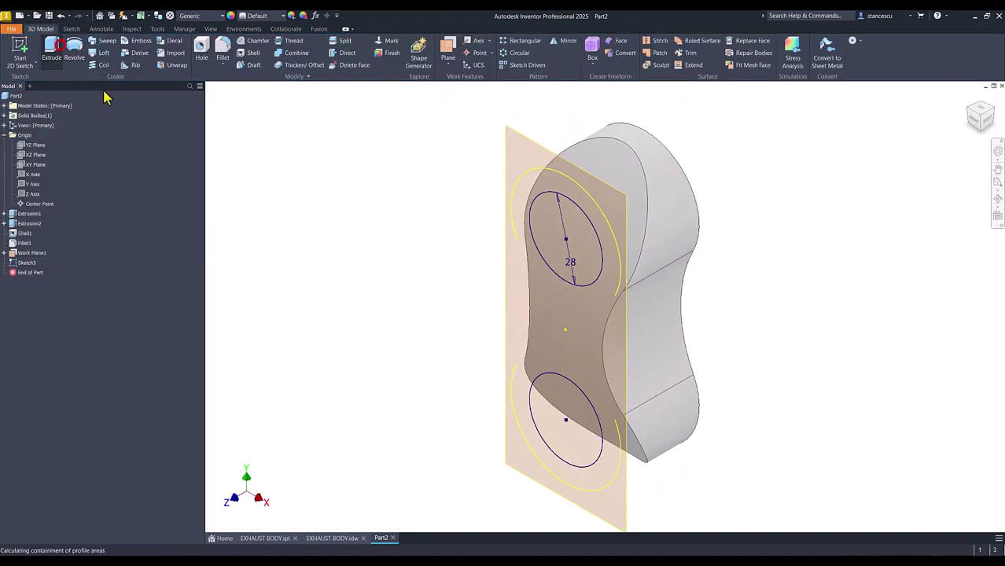
click(558, 245)
click(535, 393)
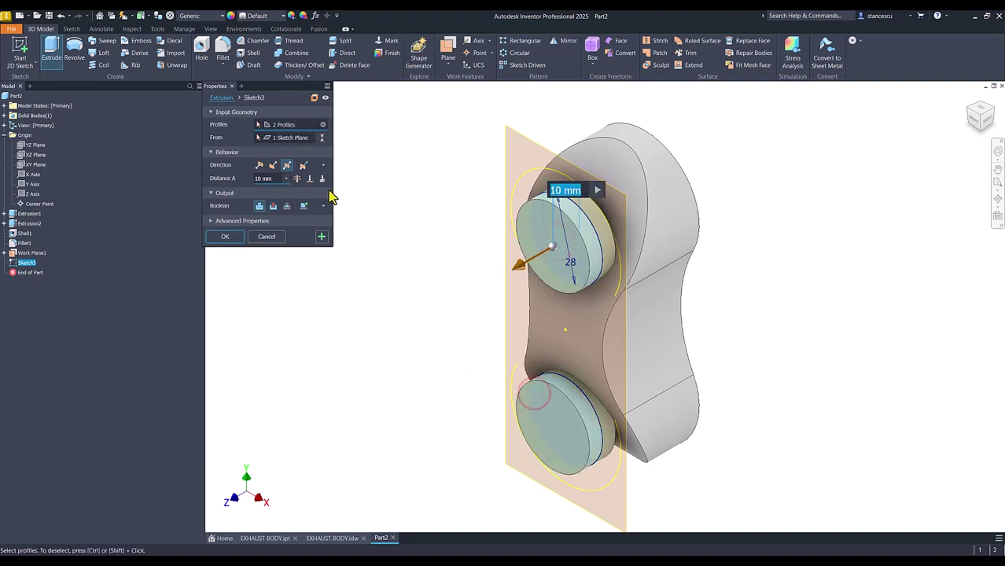
click(321, 178)
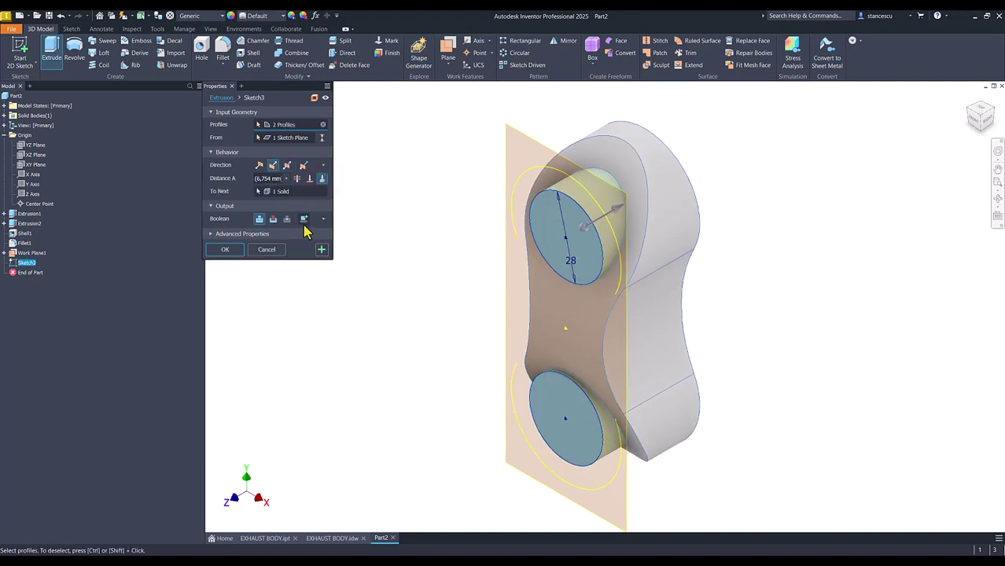
mouse_move(306, 230)
shift+middle_down()
mouse_move(634, 223)
mouse_move(727, 242)
mouse_move(475, 282)
mouse_move(281, 281)
mouse_move(242, 258)
shift+middle_up()
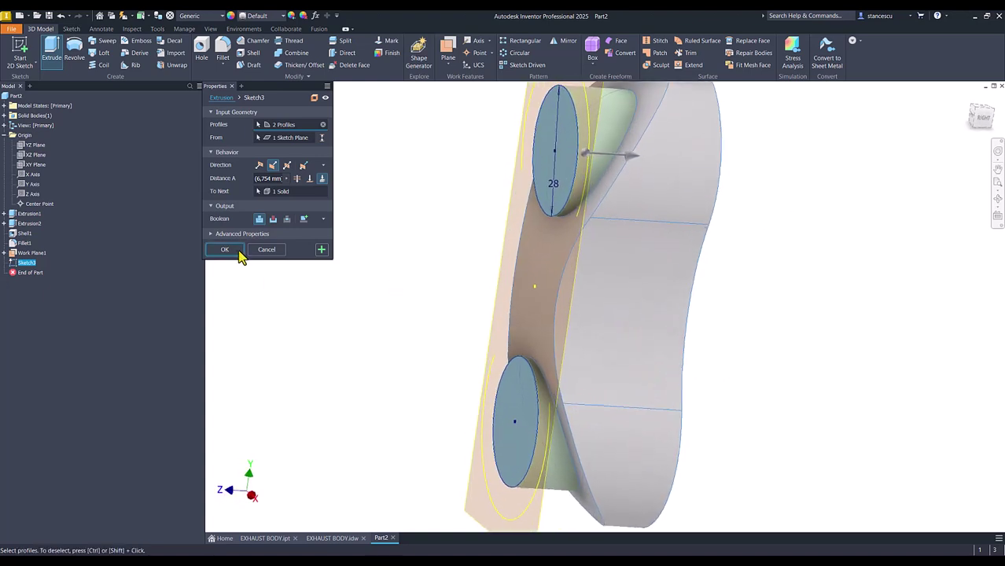
click(236, 250)
key(F6)
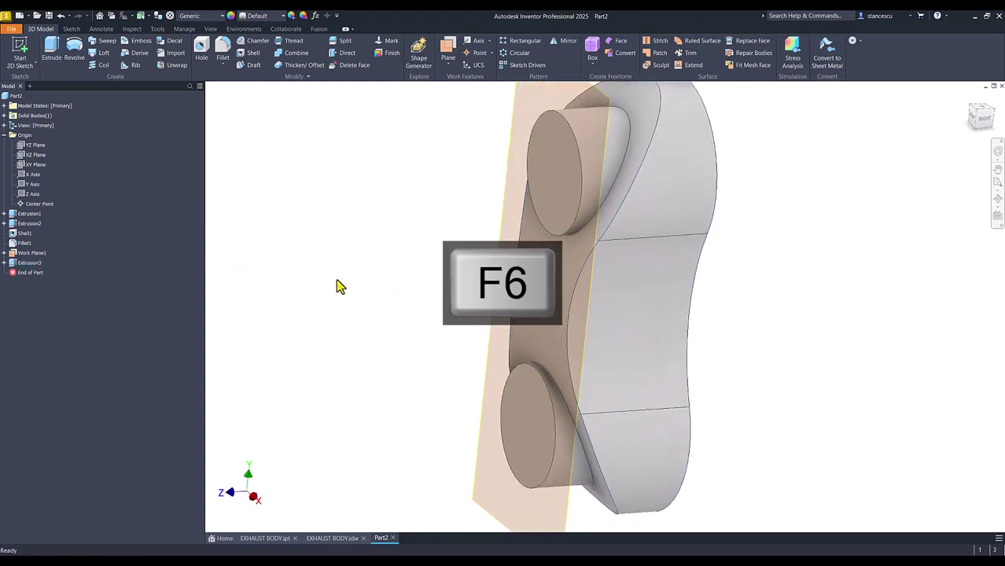
Hide Work Plane1.
right_click(534, 155)
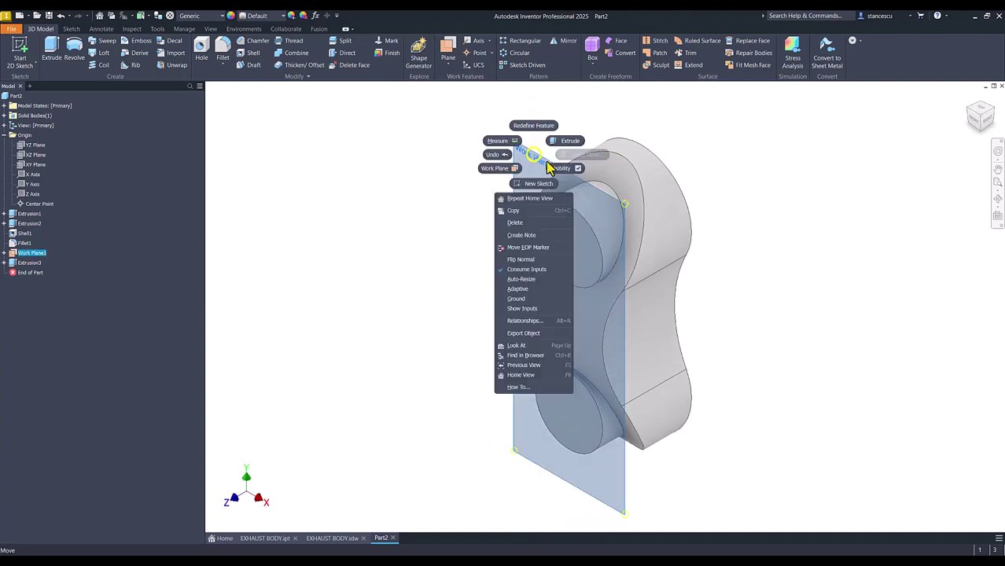
click(560, 167)
click(410, 204)
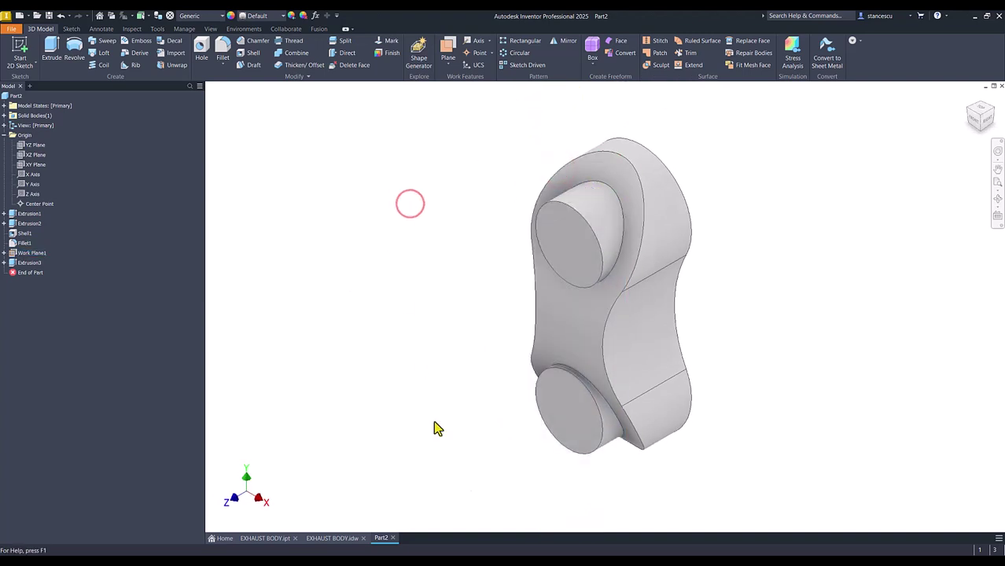
Switch to the EXHAUST BODY.idw drawing to consult the Ø28, 42 and Ø26 dimensions.
key(])
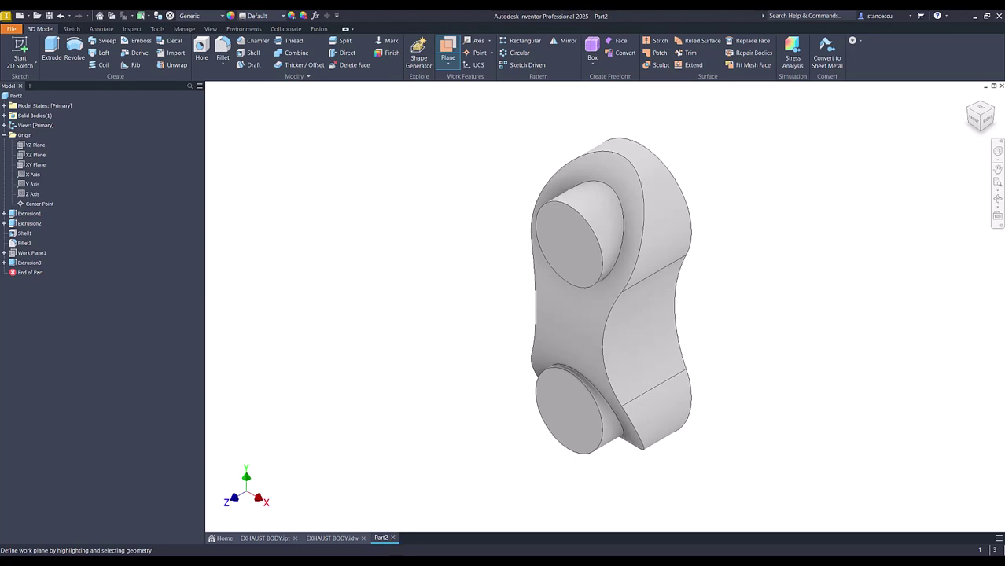
click(337, 539)
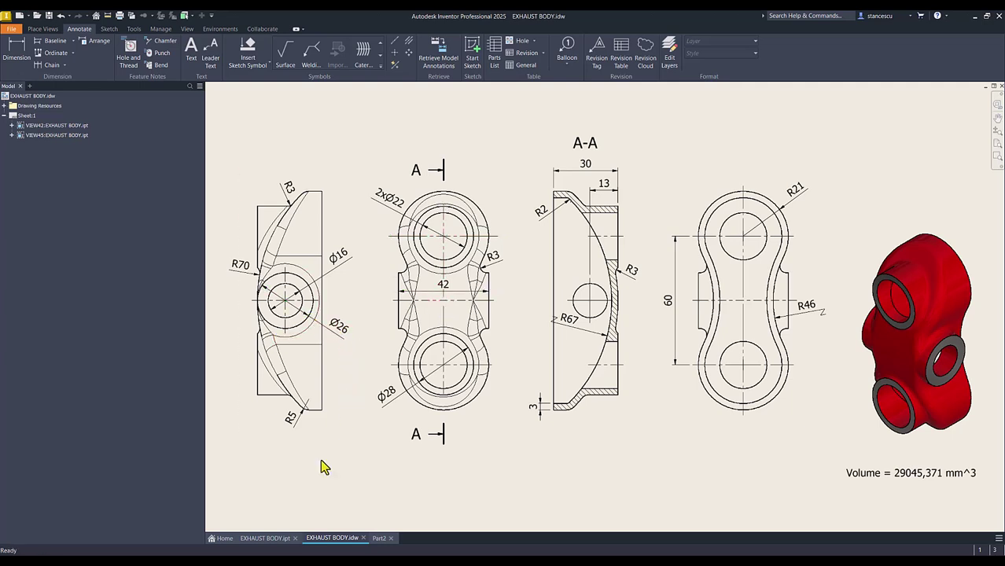
Back in Part2, add Work Plane2 parallel to the YZ Plane tangent to the curved face and open Sketch4.
click(379, 539)
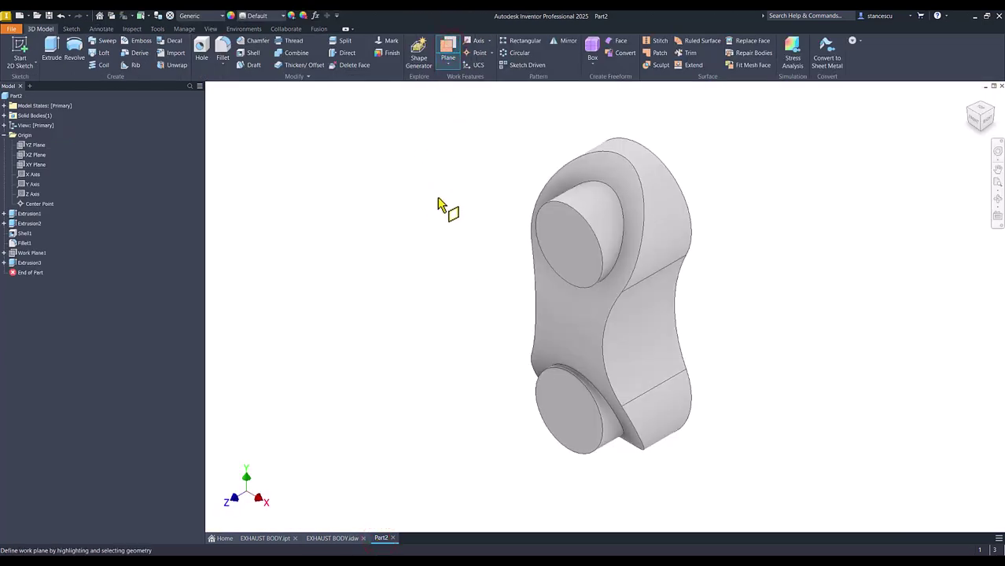
click(34, 147)
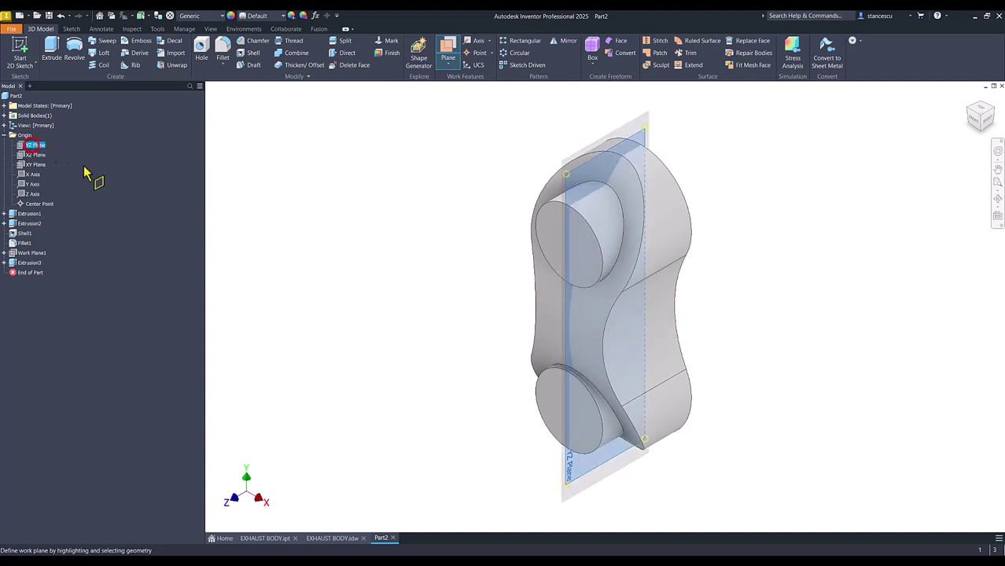
click(678, 404)
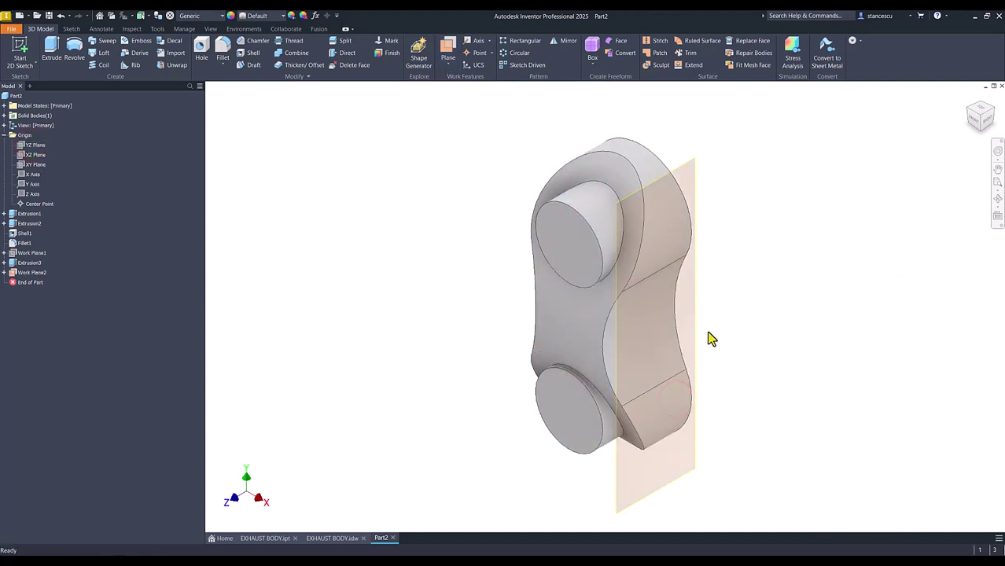
click(703, 332)
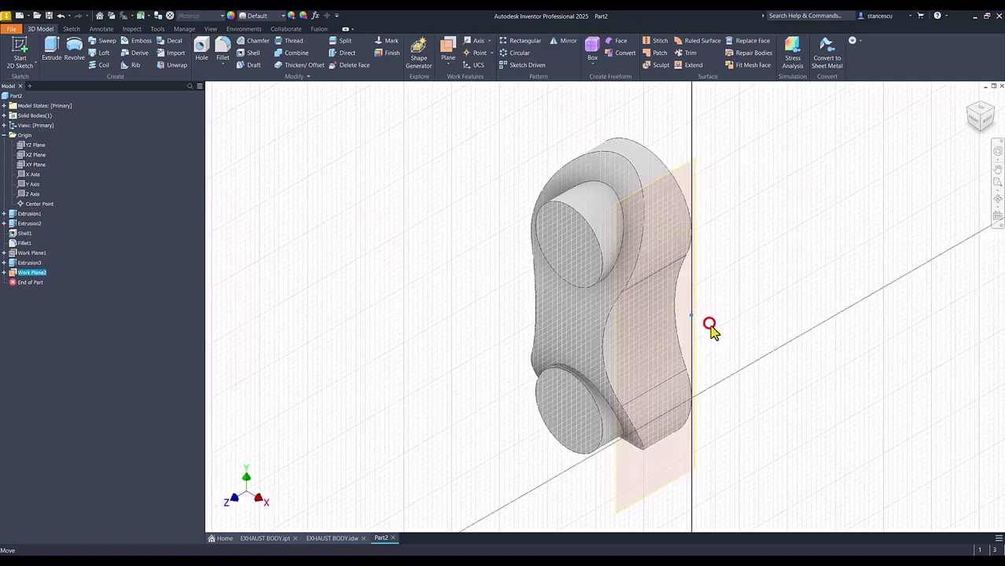
shift+middle_drag(709, 327, 643, 323)
key(s)
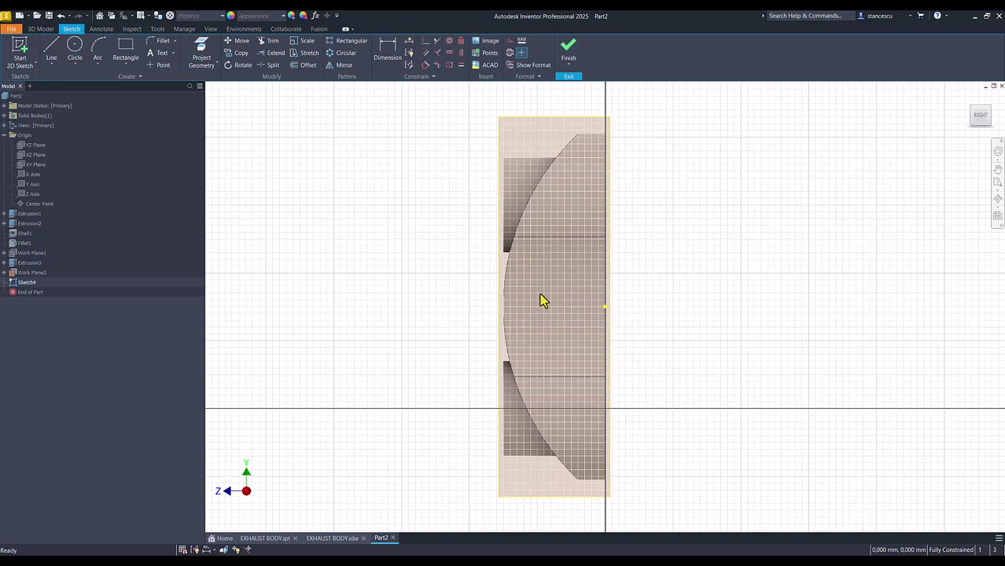
Draw a 26 mm diameter circle on the side face.
click(75, 47)
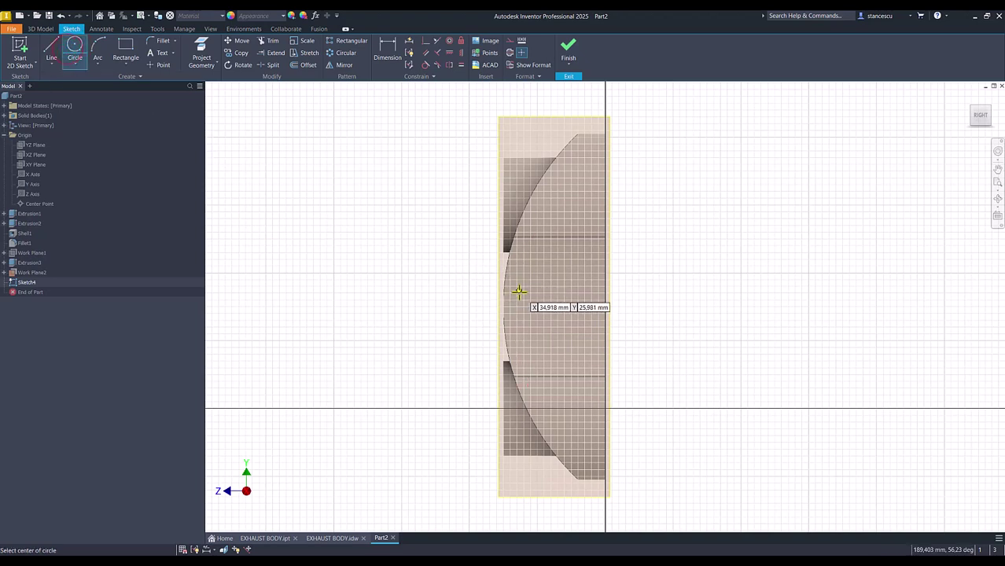
click(554, 306)
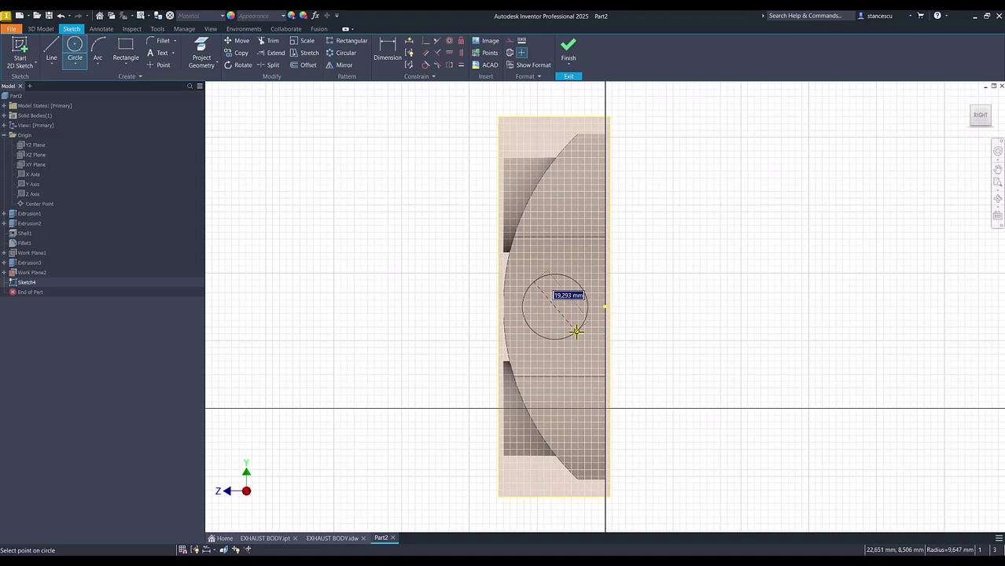
key(Return)
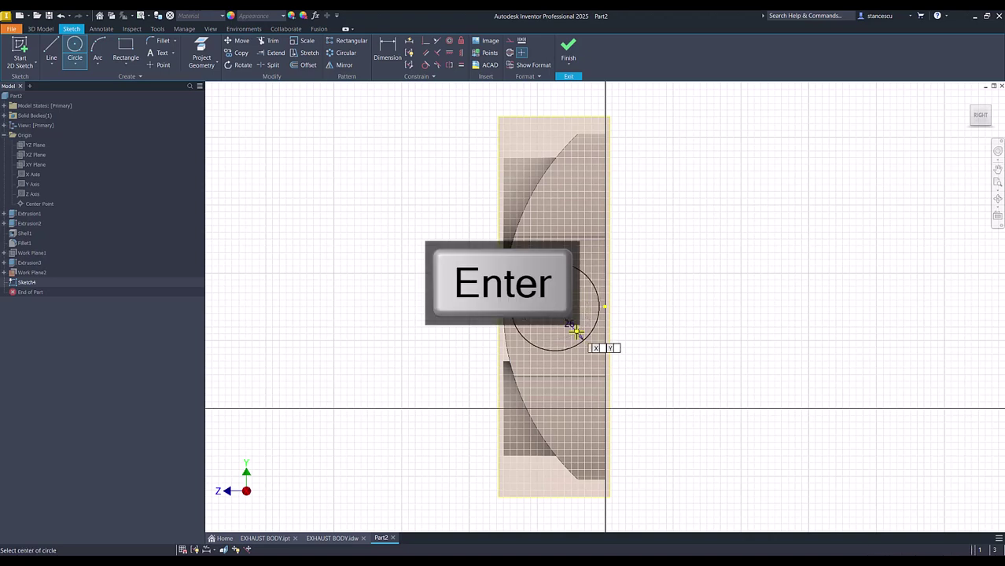
Dimension the circle centre 13 from the part edge.
click(388, 50)
click(505, 200)
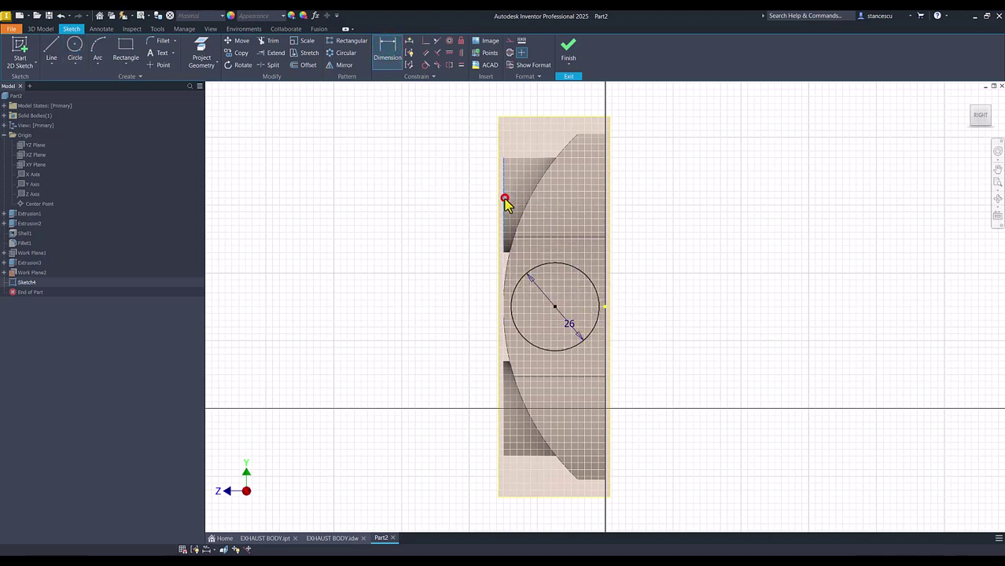
click(549, 265)
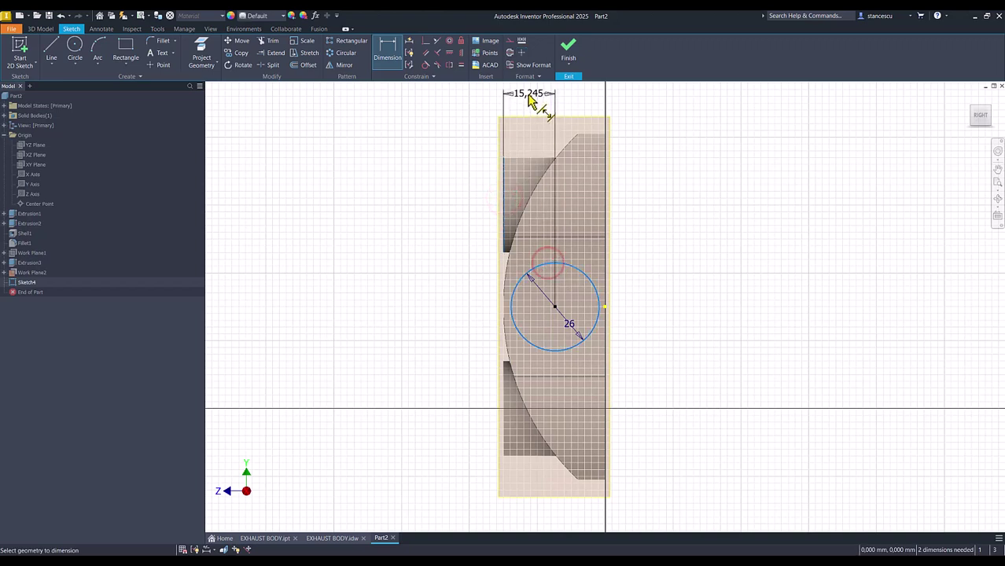
click(529, 95)
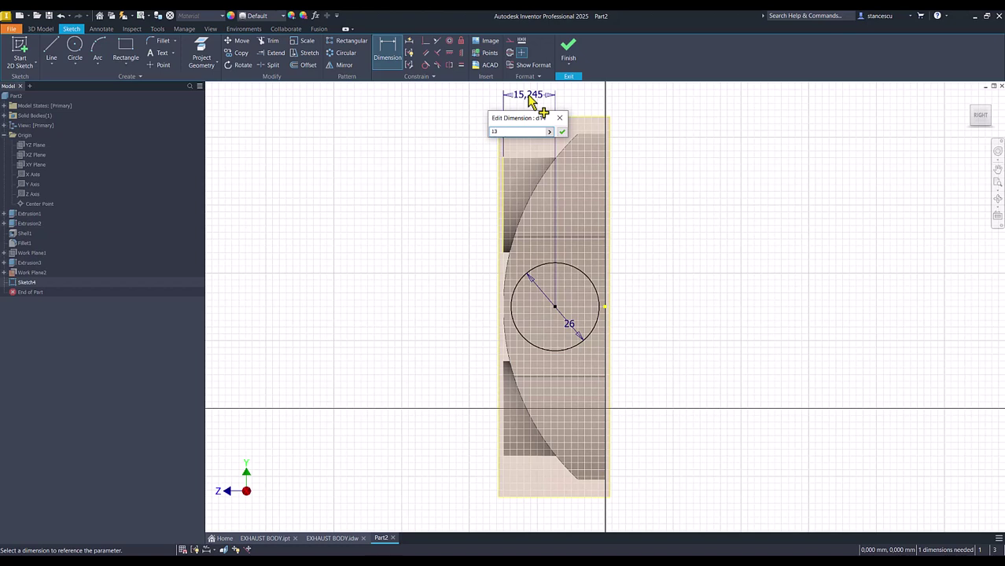
key(Return)
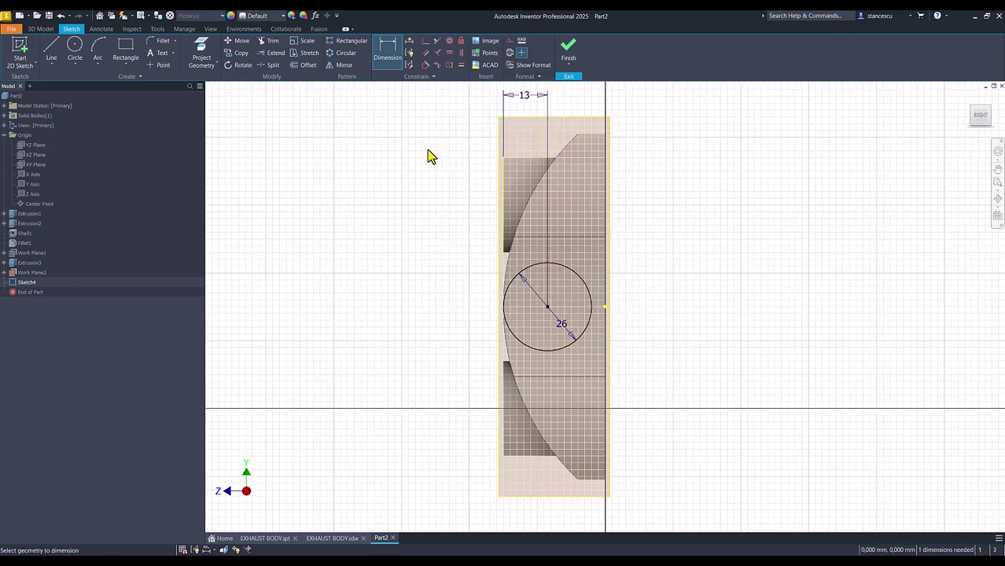
Constrain the circle centre horizontally and finish Sketch4.
click(460, 52)
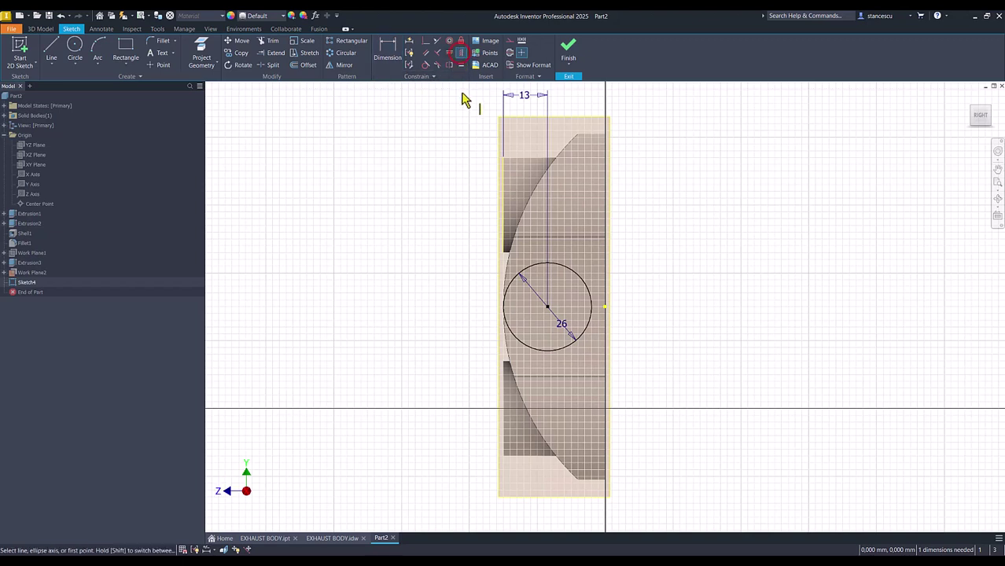
click(550, 308)
click(604, 308)
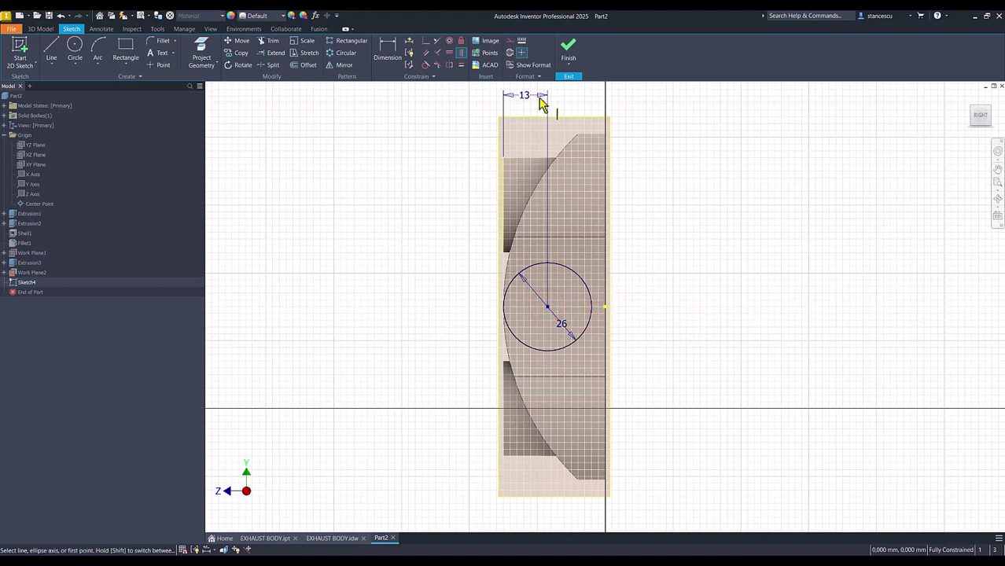
click(568, 49)
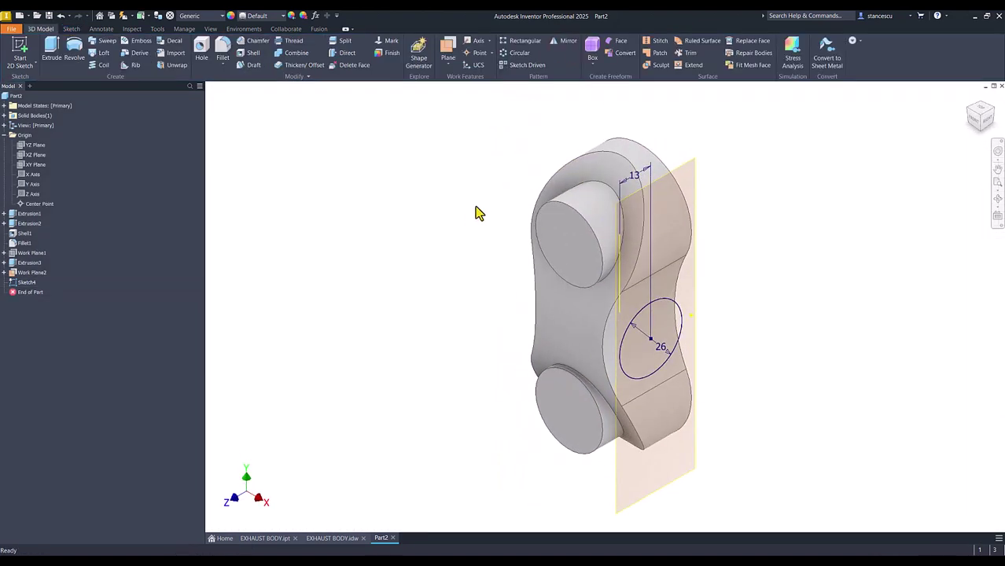
Extrude the circle To Next as a side boss and hide Work Plane2.
click(54, 50)
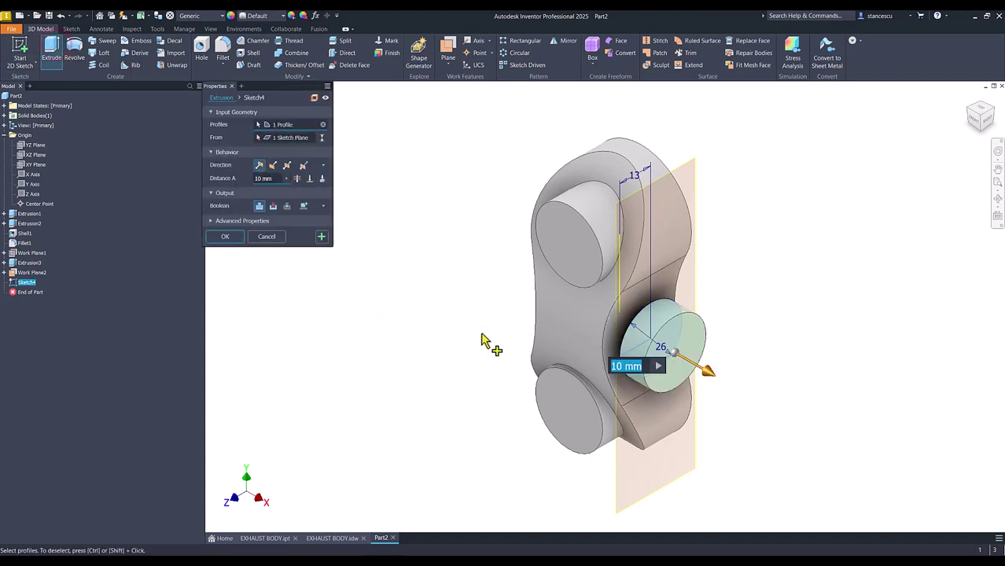
click(322, 179)
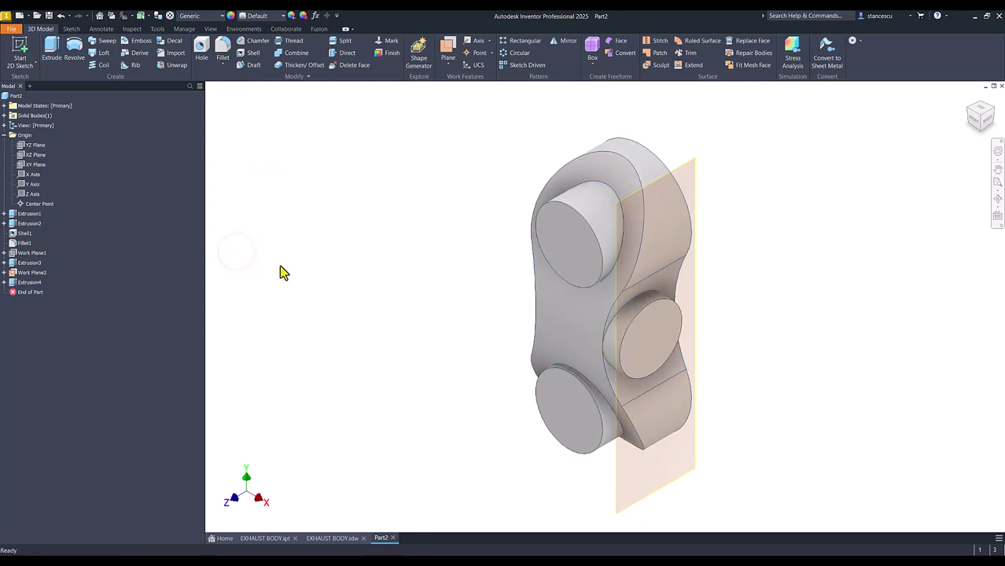
right_click(678, 166)
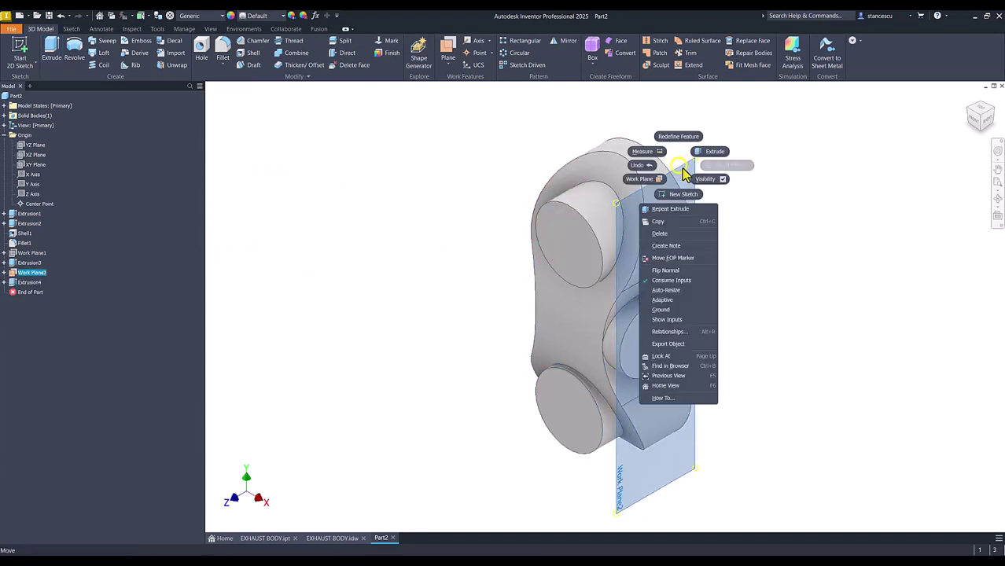
click(703, 177)
Mirror Extrusion4 about the YZ Plane to create Mirror1 on the opposite side.
click(355, 189)
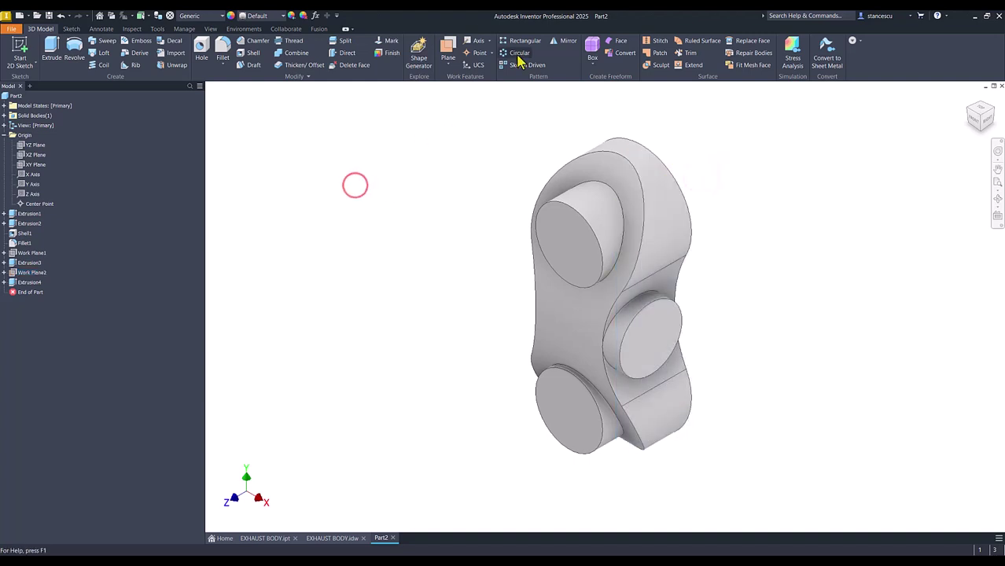
click(24, 282)
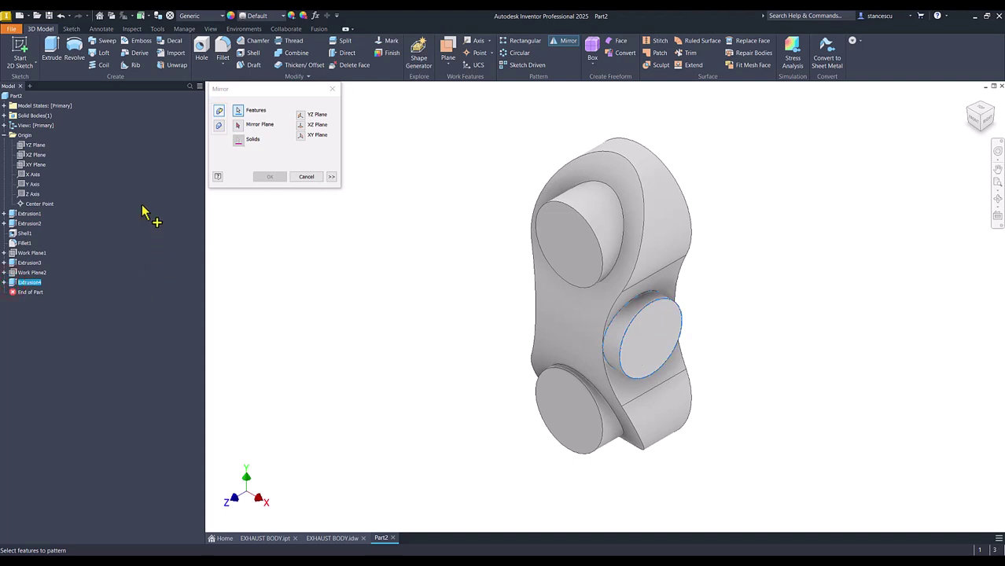
click(235, 126)
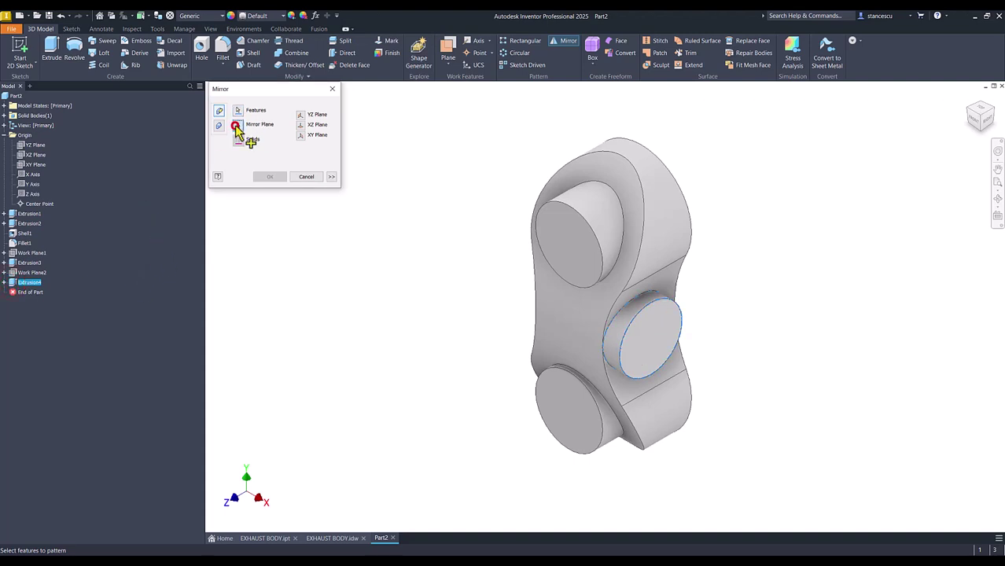
click(37, 147)
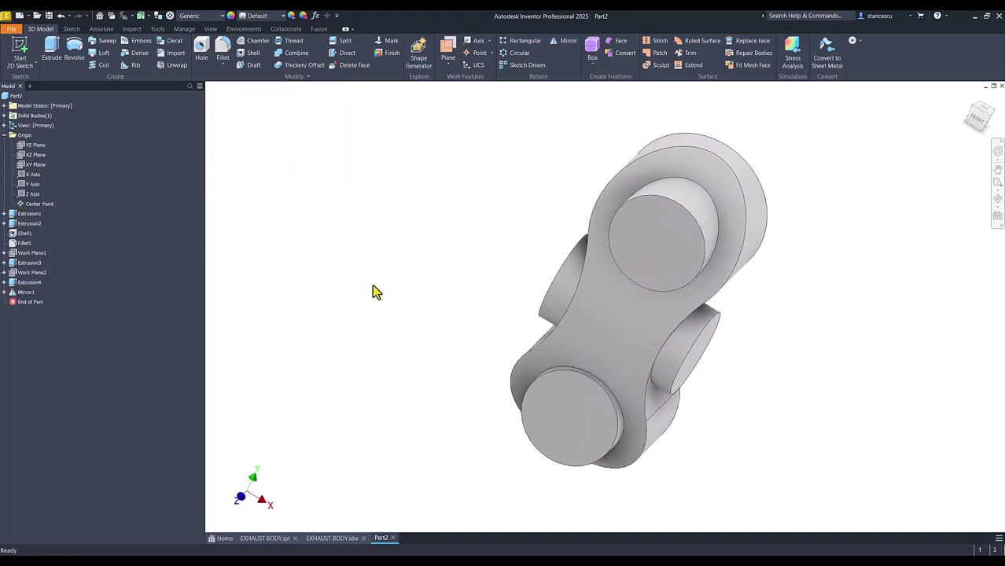
key(F6)
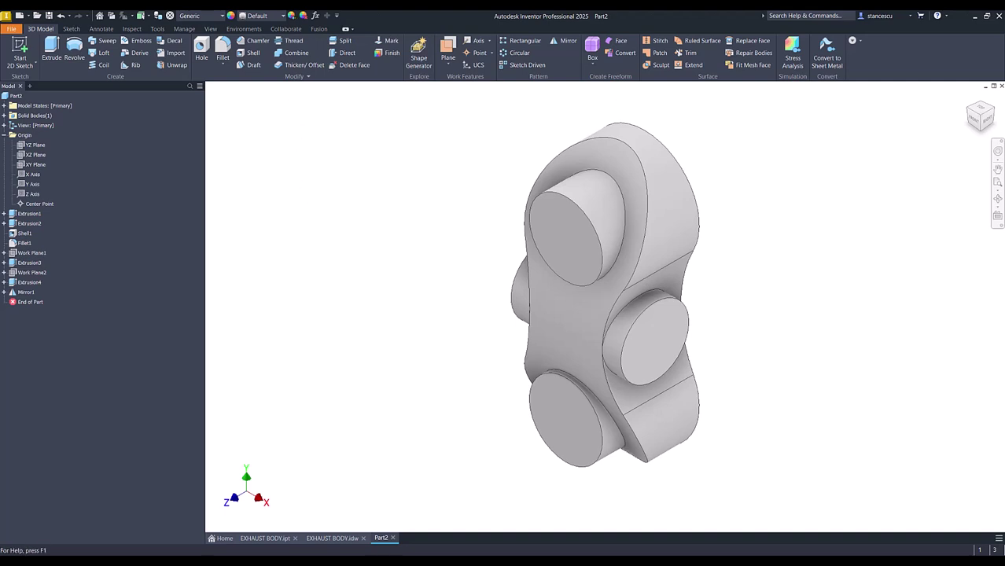
Check the Ø16 and 2xØ22 hole dimensions on the EXHAUST BODY drawing.
click(326, 540)
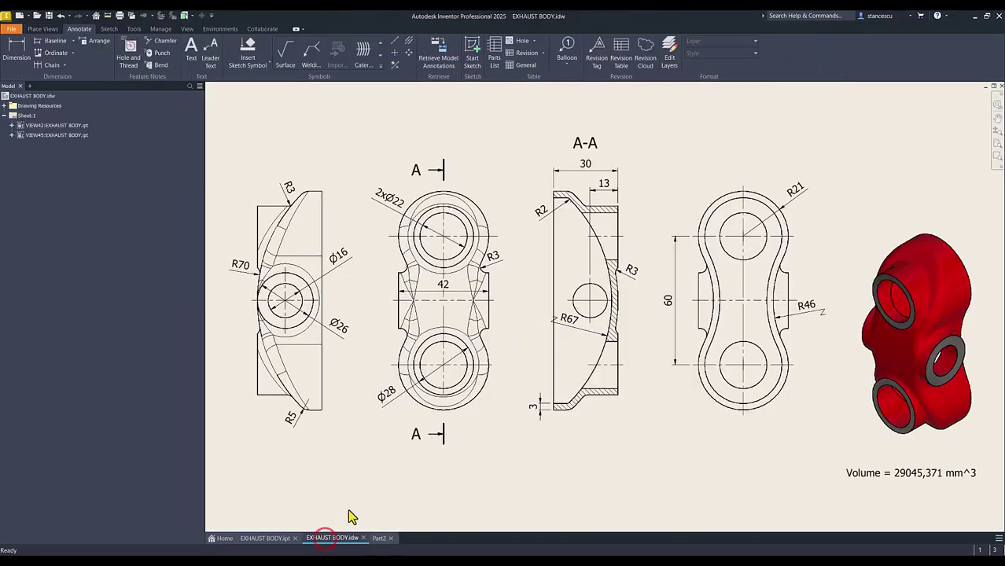
click(287, 295)
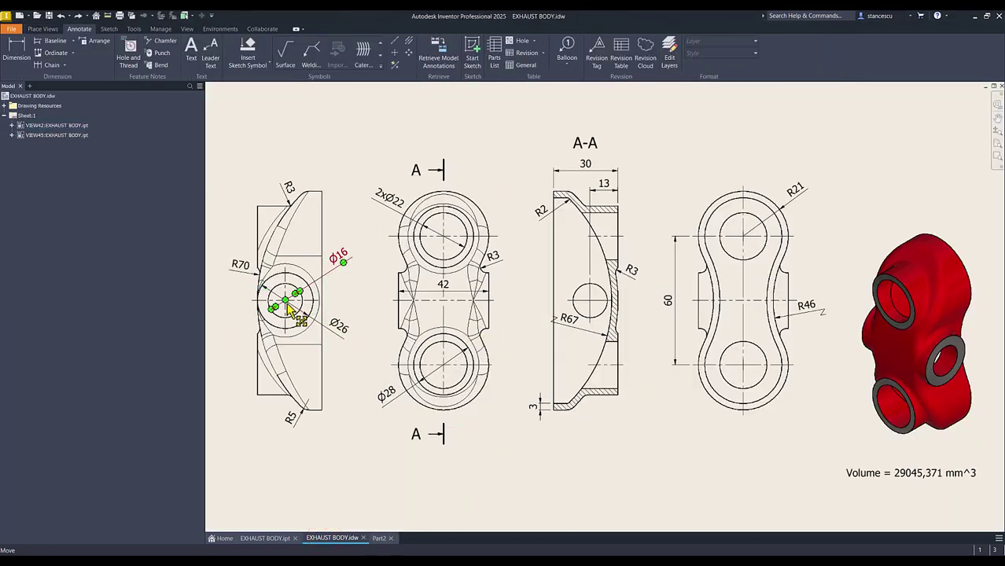
click(666, 322)
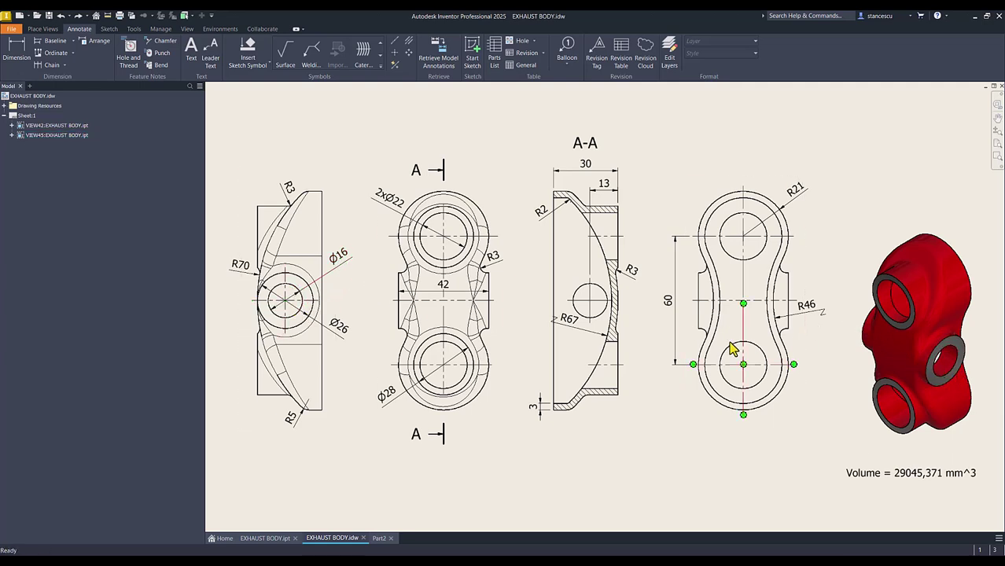
click(393, 209)
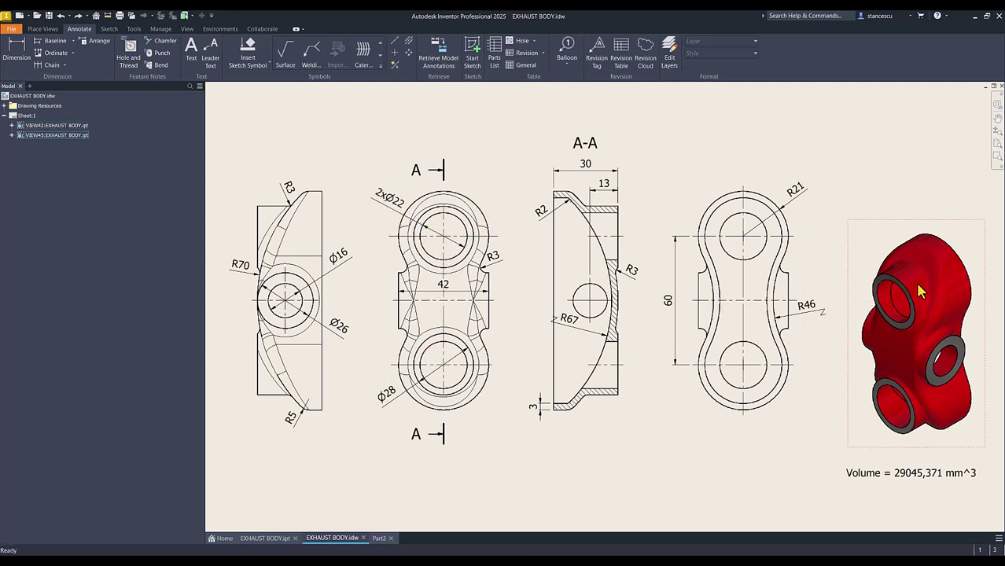
Back in Part2, sketch on the top boss face and project the bottom boss's circular edge.
click(379, 538)
click(568, 233)
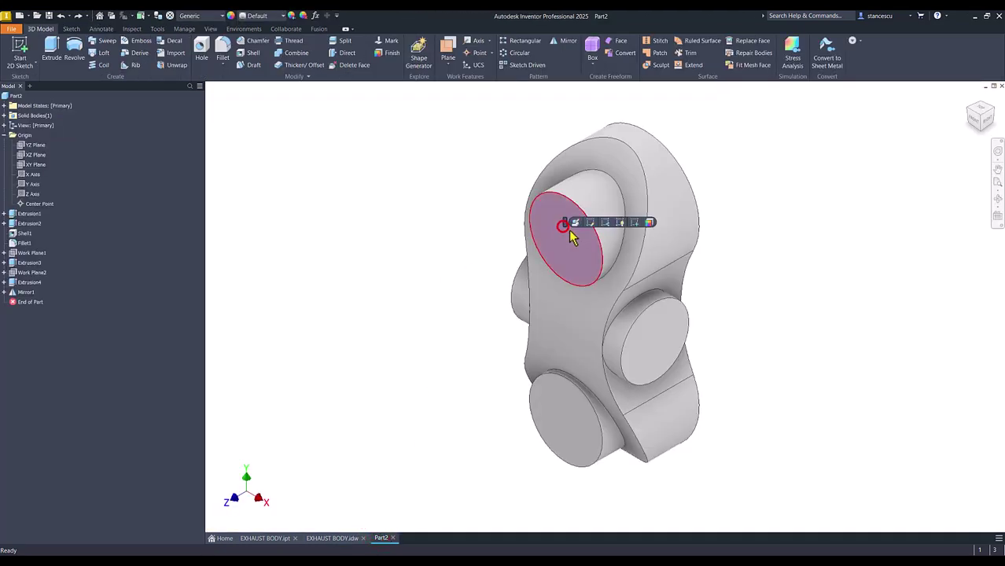
click(635, 223)
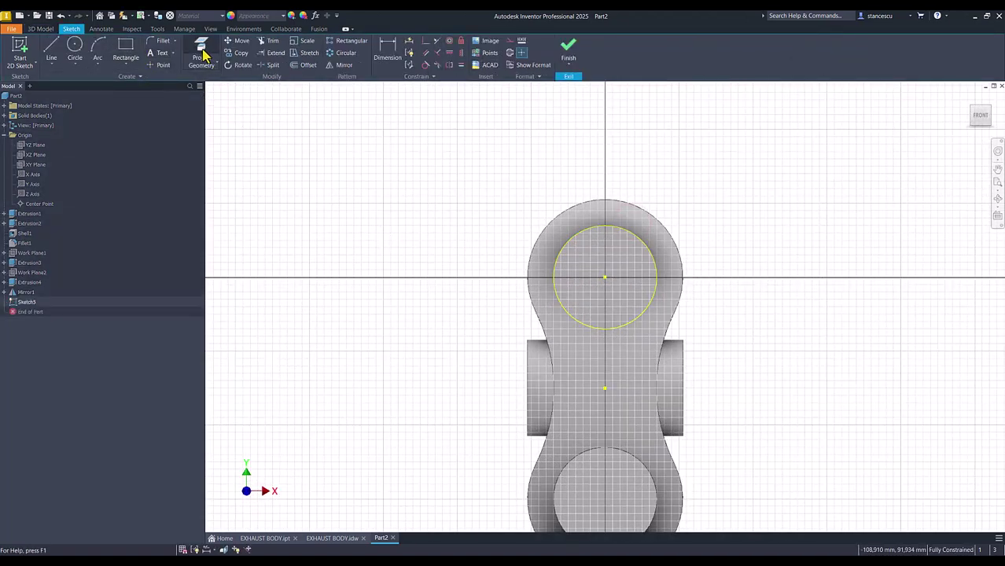
click(203, 53)
click(578, 467)
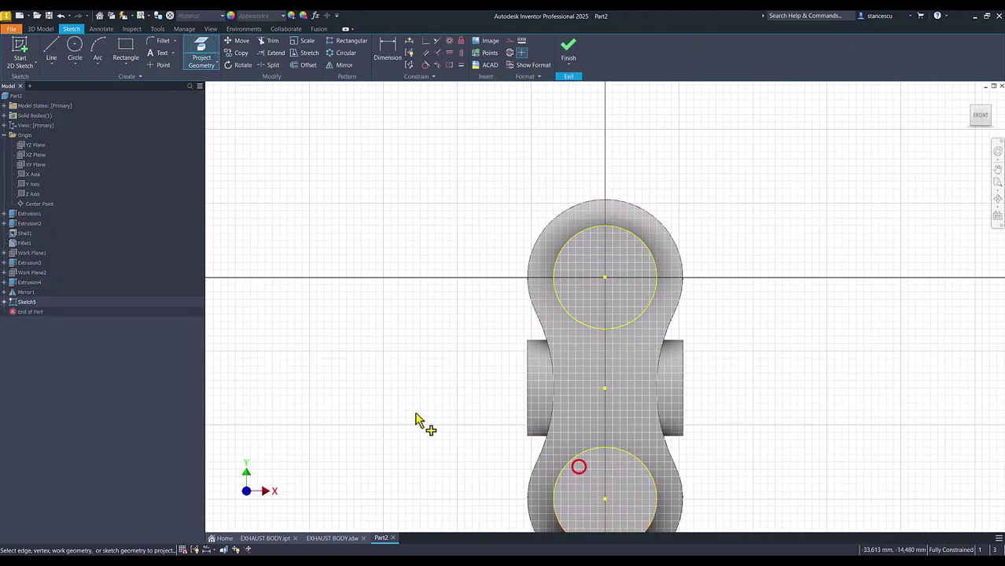
click(568, 52)
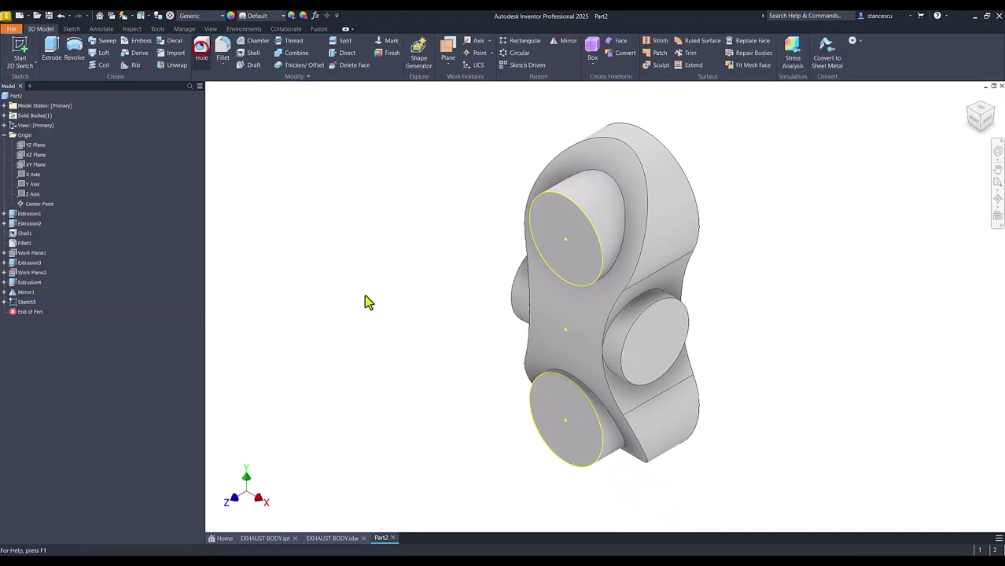
Bore 22 mm holes at the top and bottom boss centres.
click(565, 242)
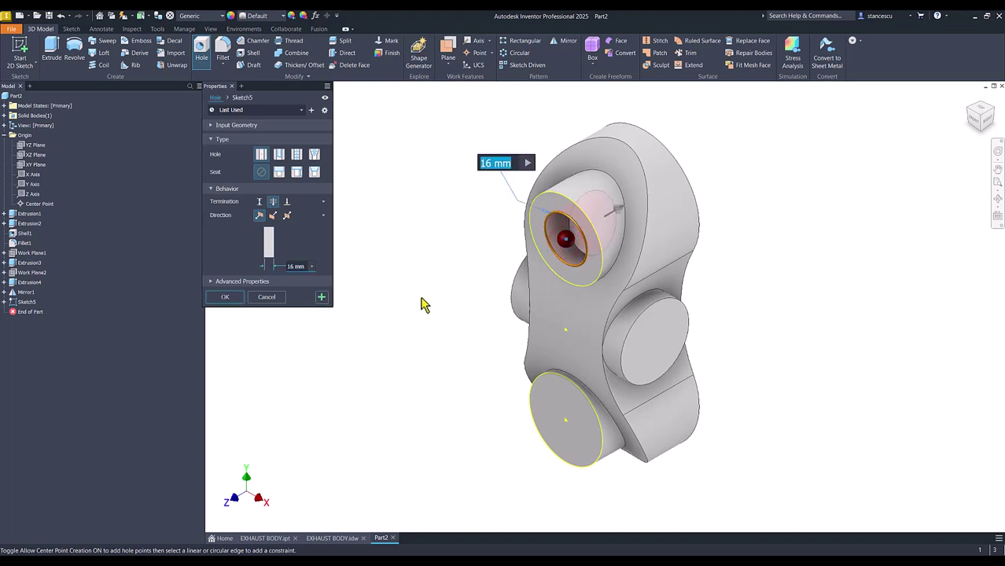
text(22)
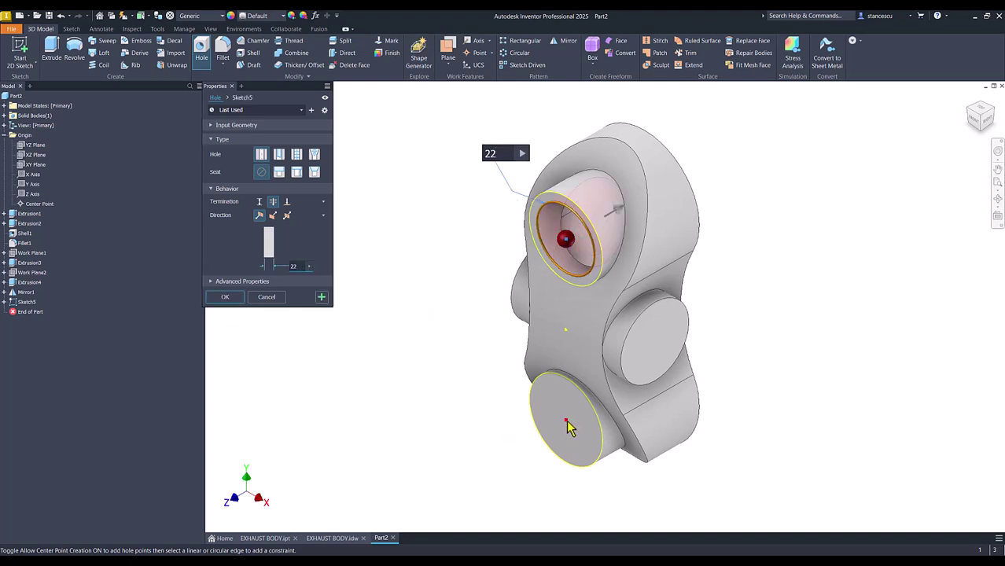
click(567, 423)
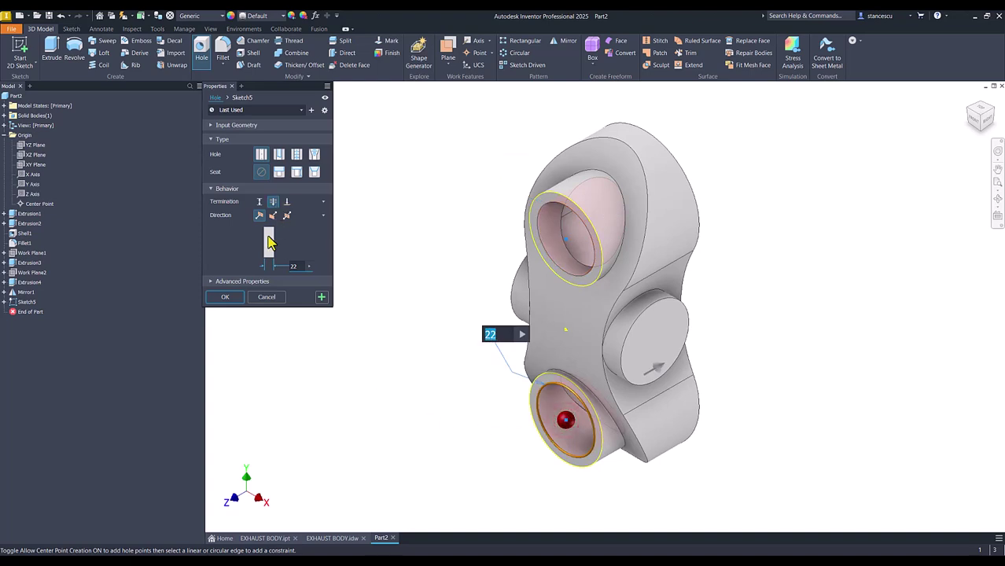
click(233, 298)
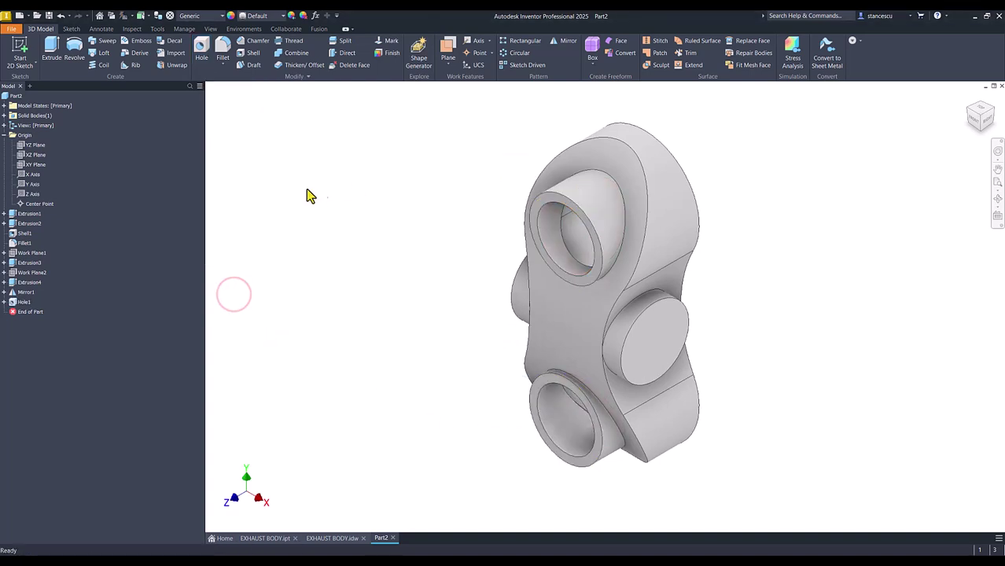
Set up a 16 mm hole concentric with the side boss.
click(634, 332)
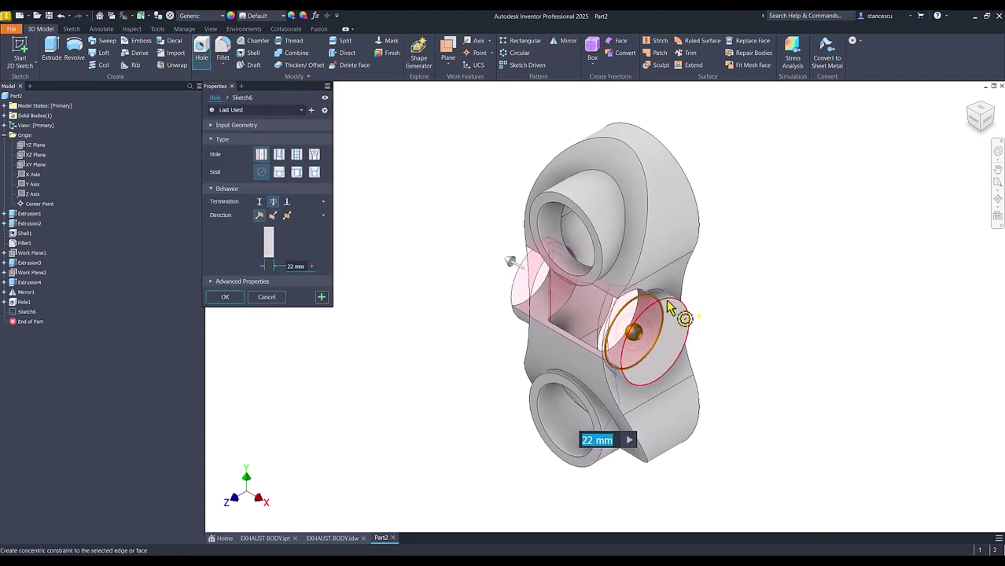
click(667, 307)
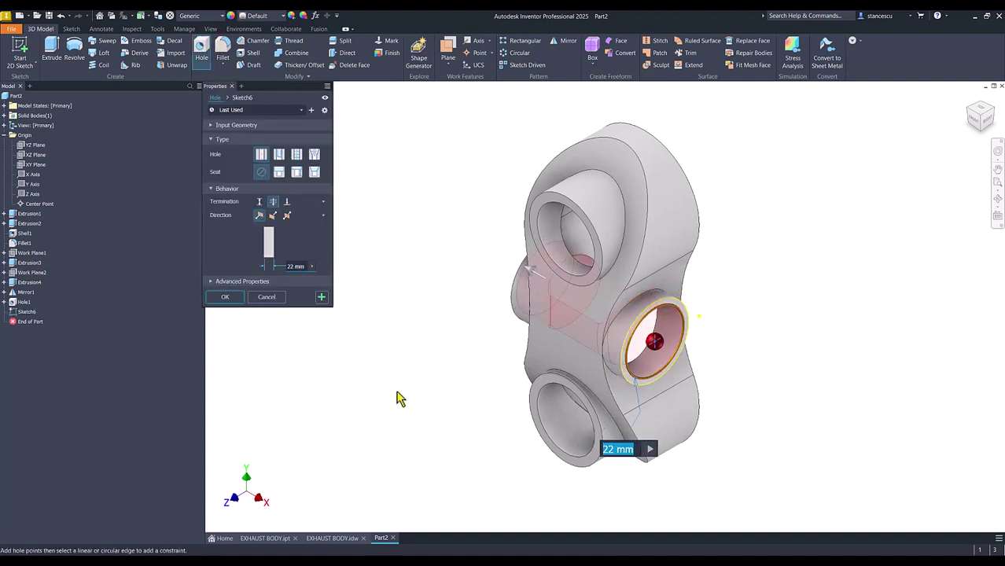
text(16)
key(Return)
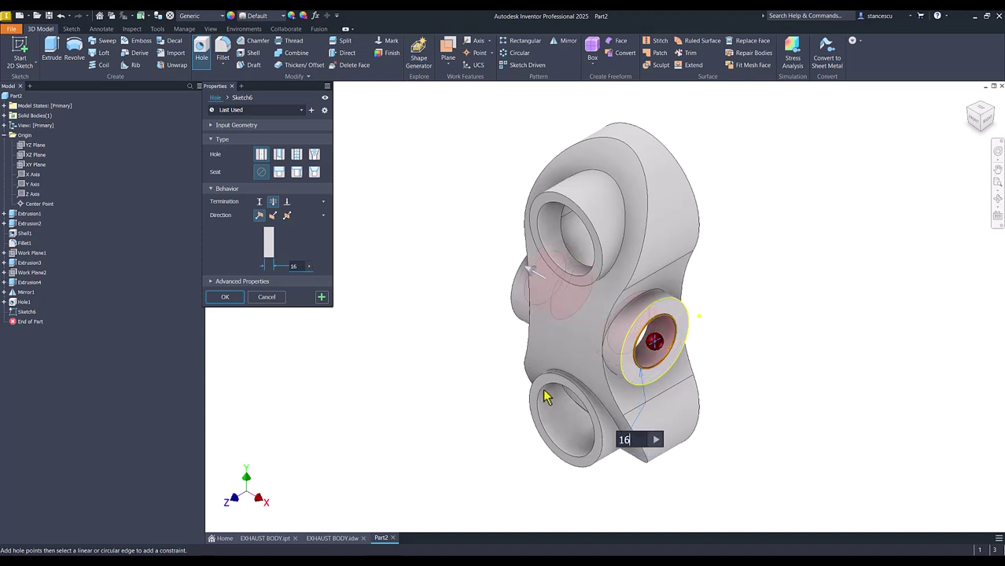
Finish the 16 mm hole, then bring up the EXHAUST BODY.idw drawing with its R3 and R5 radii.
click(218, 300)
click(328, 258)
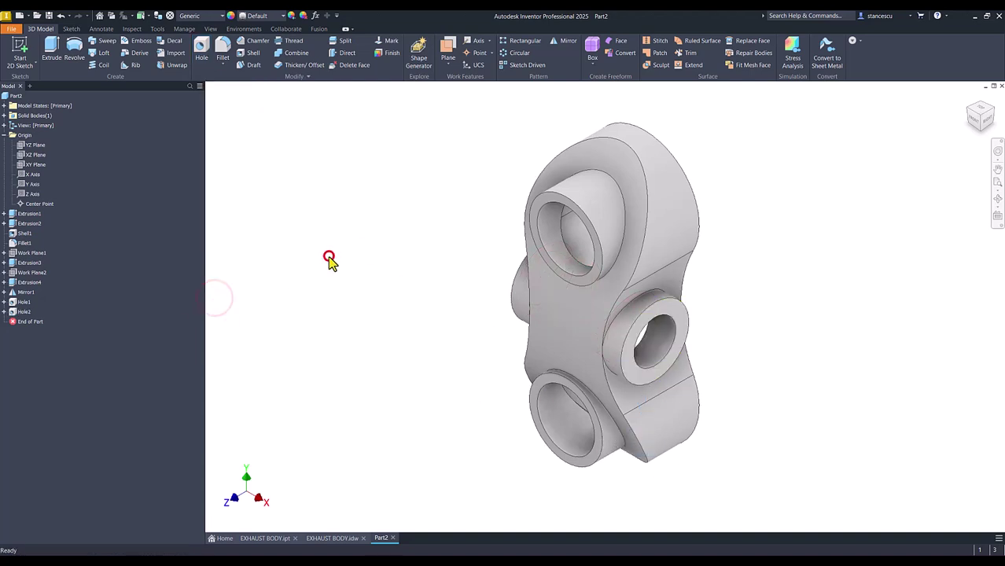
click(328, 538)
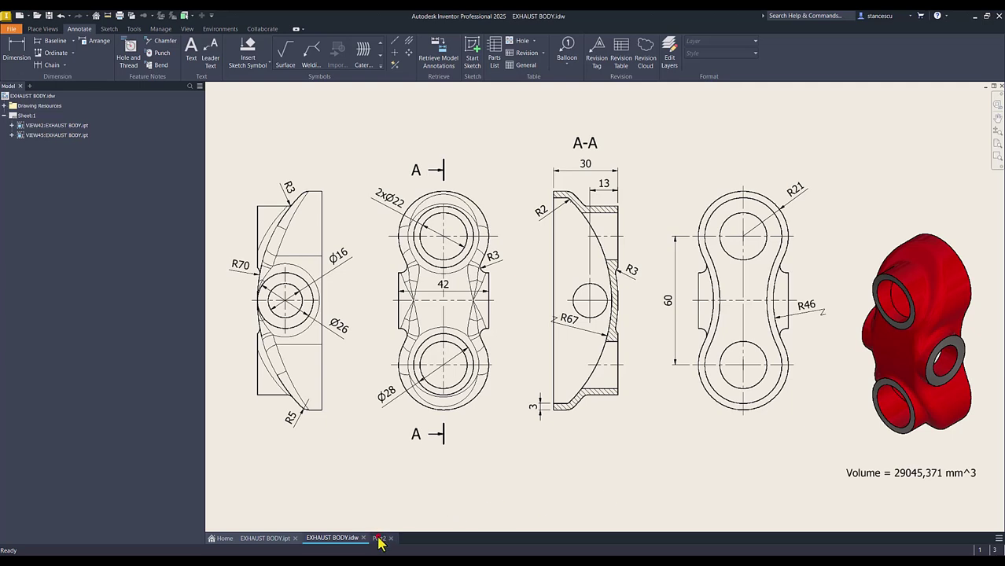
In Part2, round the four bore boss edges with a 3 mm fillet.
click(379, 539)
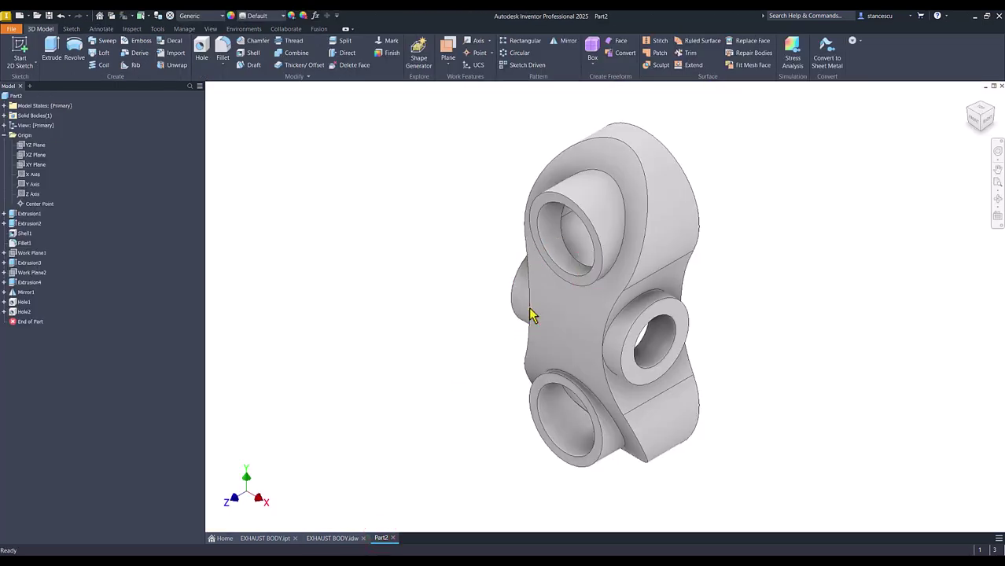
click(615, 270)
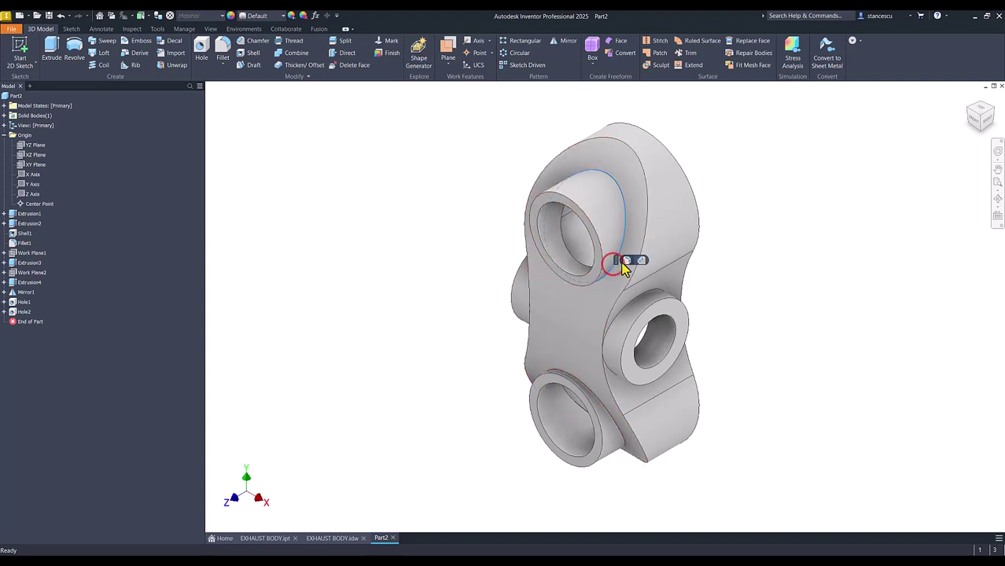
click(615, 260)
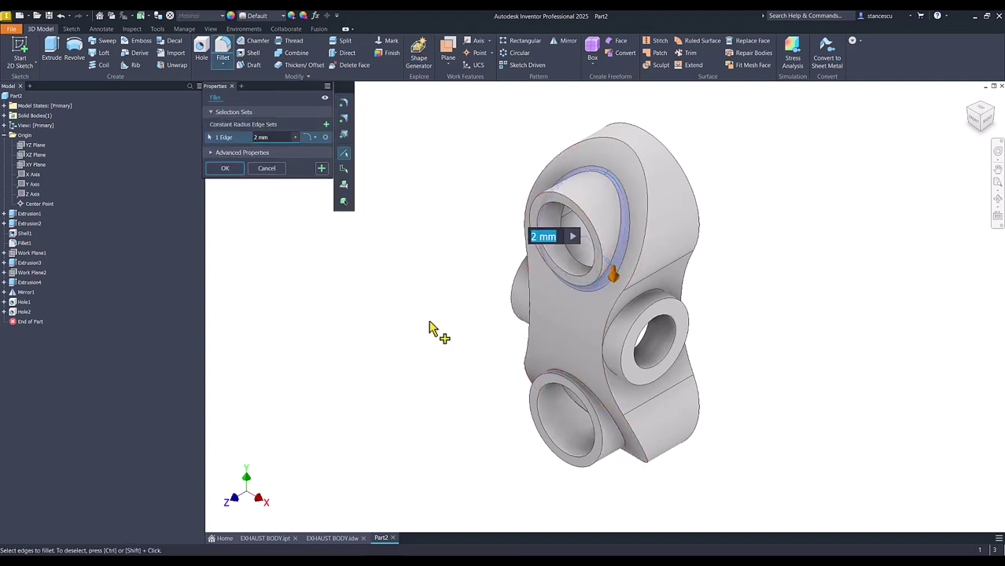
click(596, 395)
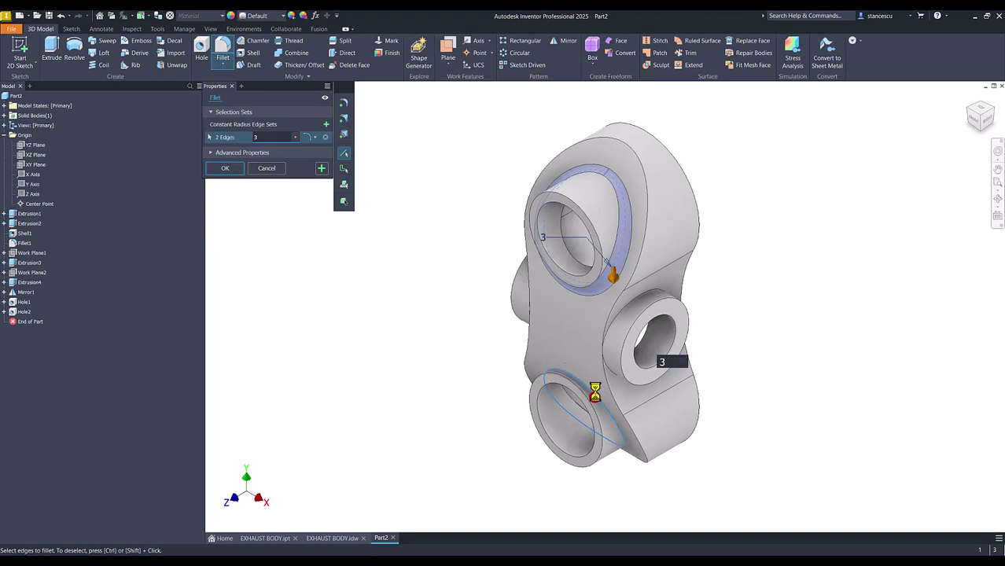
click(627, 319)
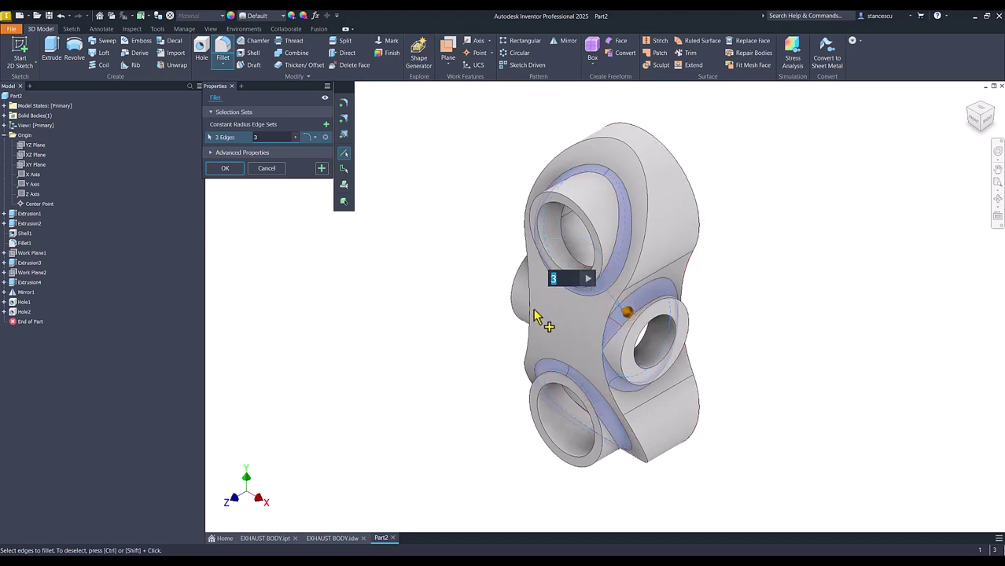
mouse_move(542, 332)
shift+middle_down()
mouse_move(532, 344)
mouse_move(551, 340)
shift+middle_up()
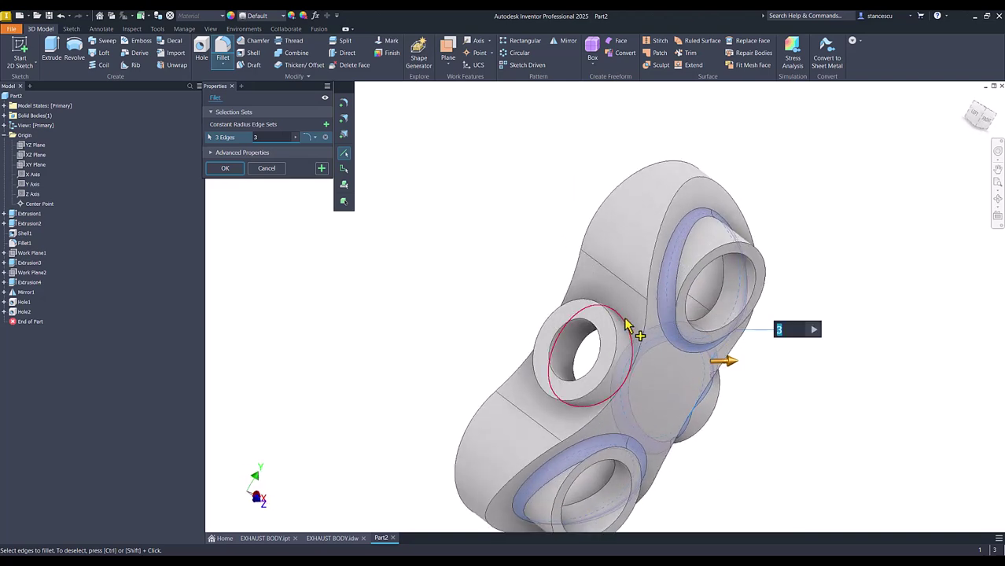
click(556, 339)
key(F5)
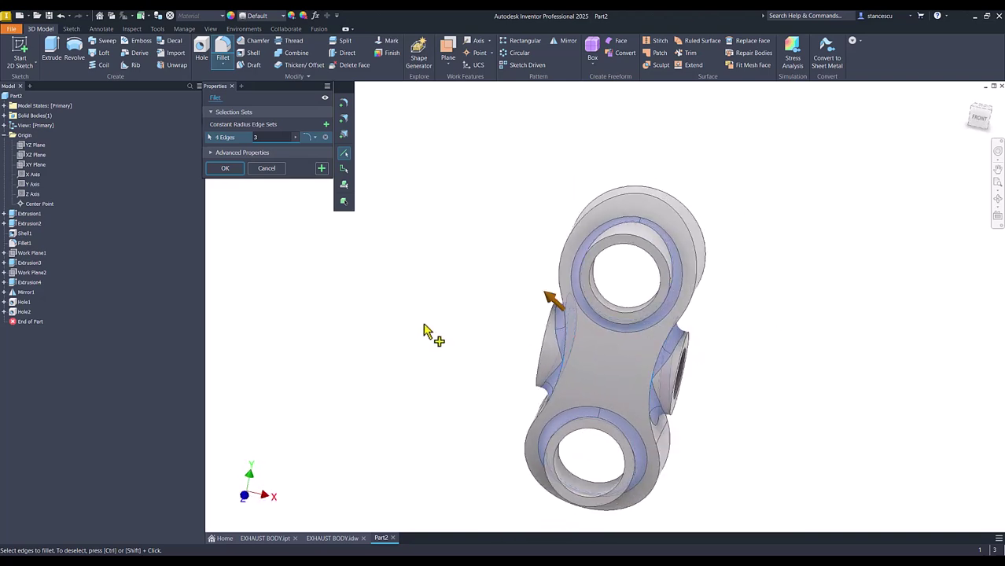
click(320, 169)
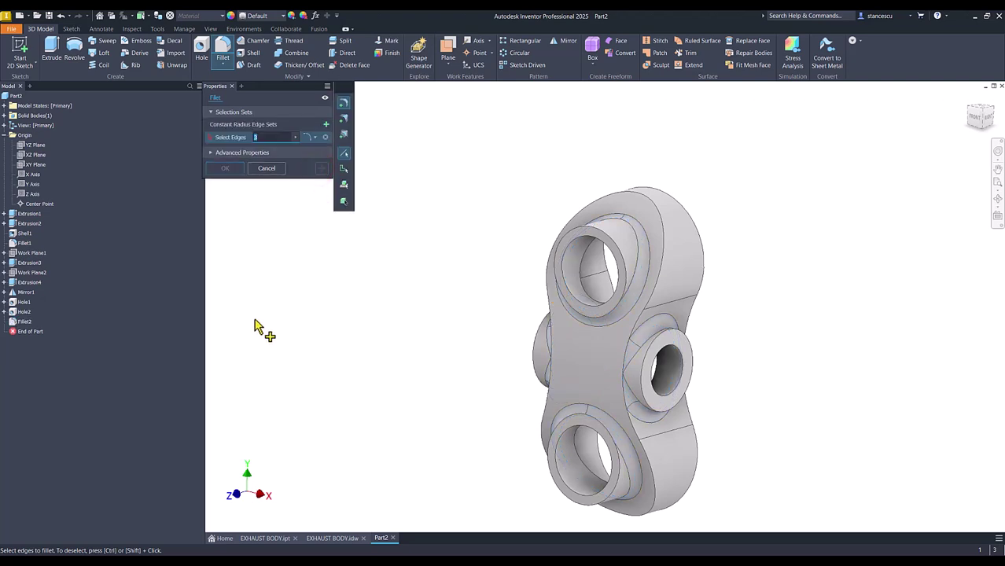
Round the upper and lower outer edge chains with a 5 mm fillet.
text(5)
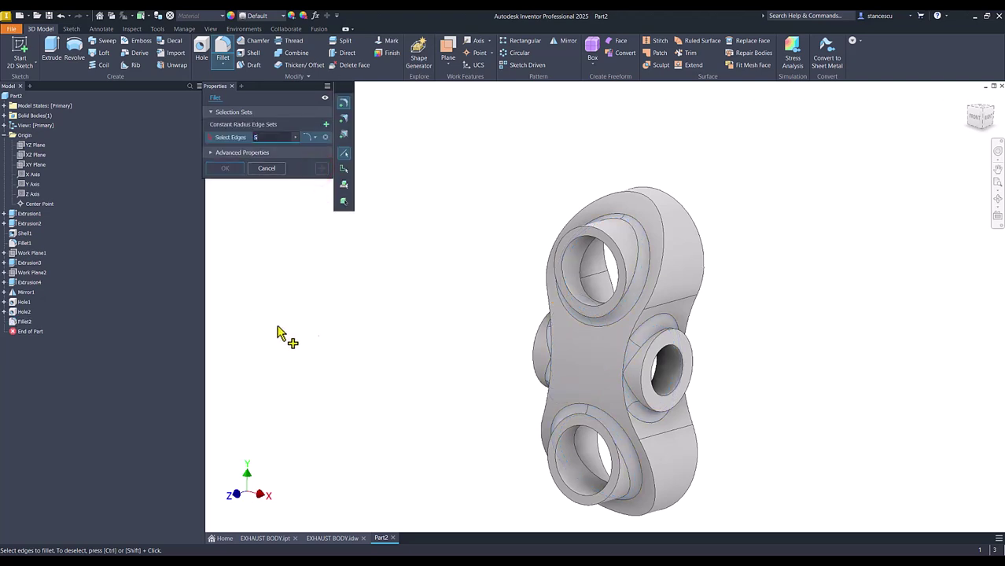
click(659, 283)
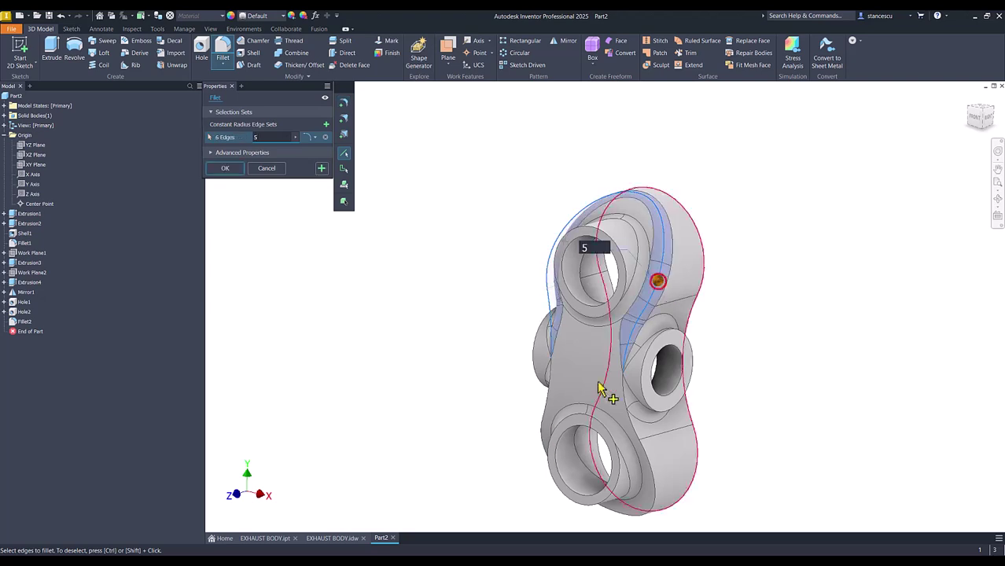
click(649, 470)
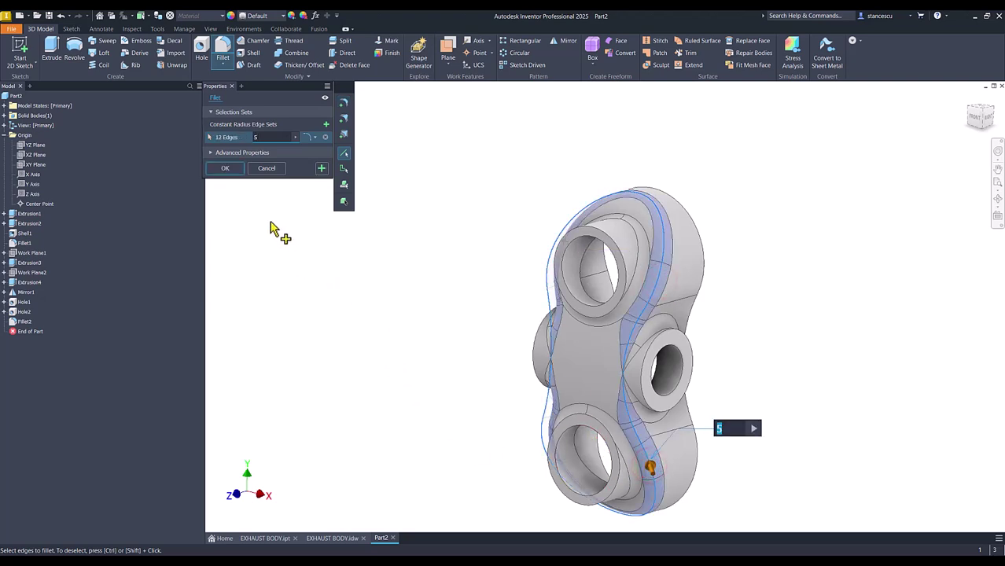
click(226, 168)
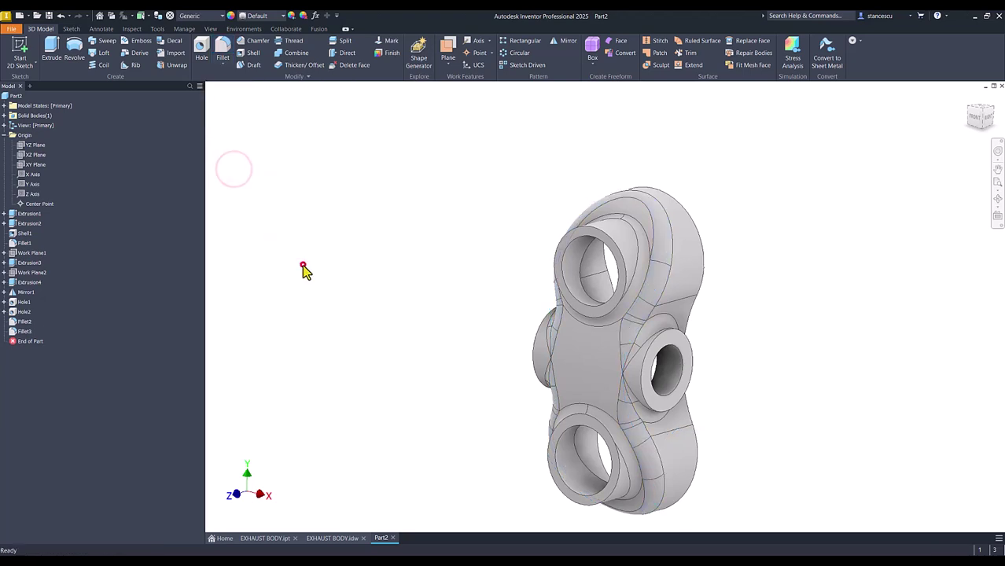
Confirm the 5 mm fillet and inspect the part from several standard views.
key(F6)
click(304, 265)
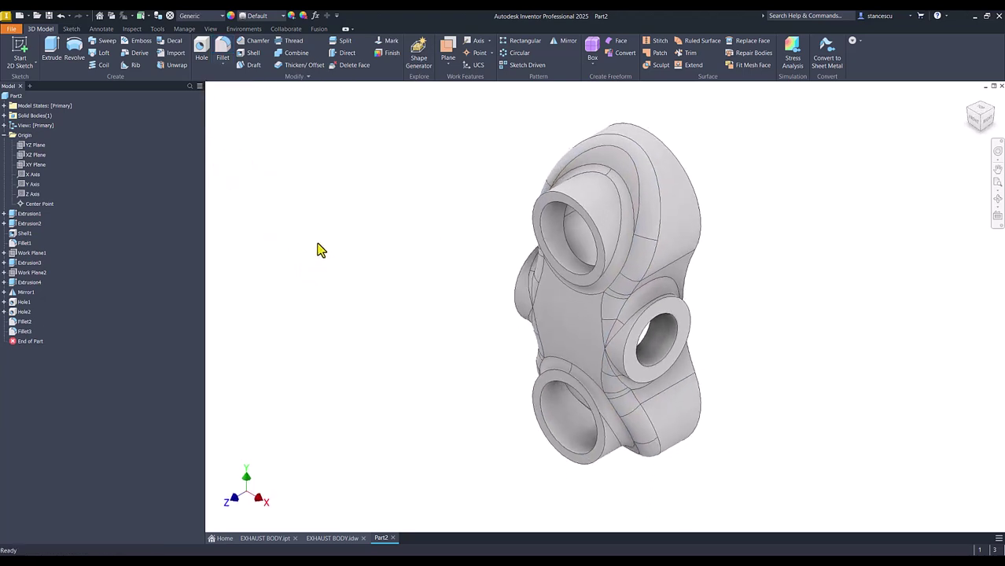
key(F5)
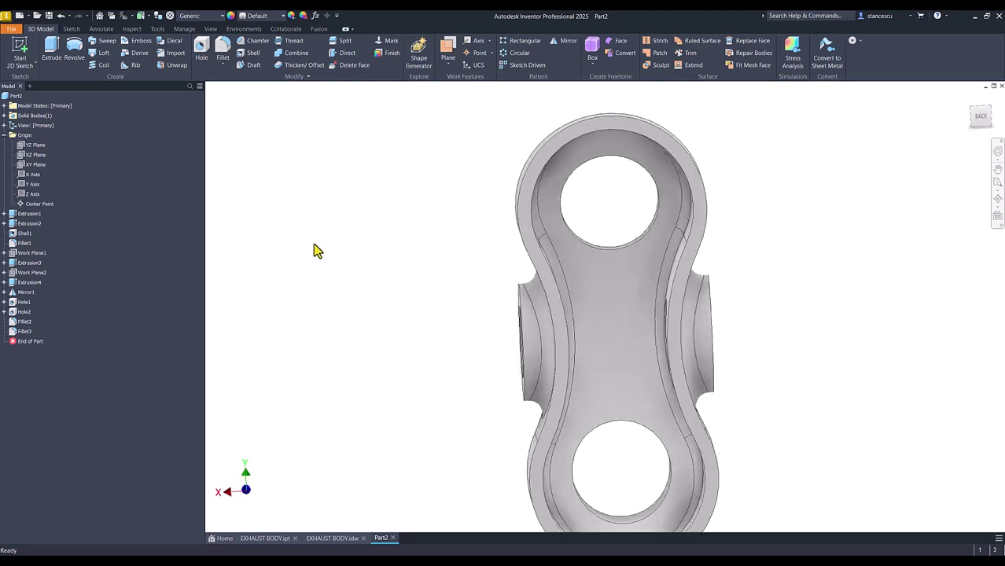
key(F5)
key(F5)
key(F5)
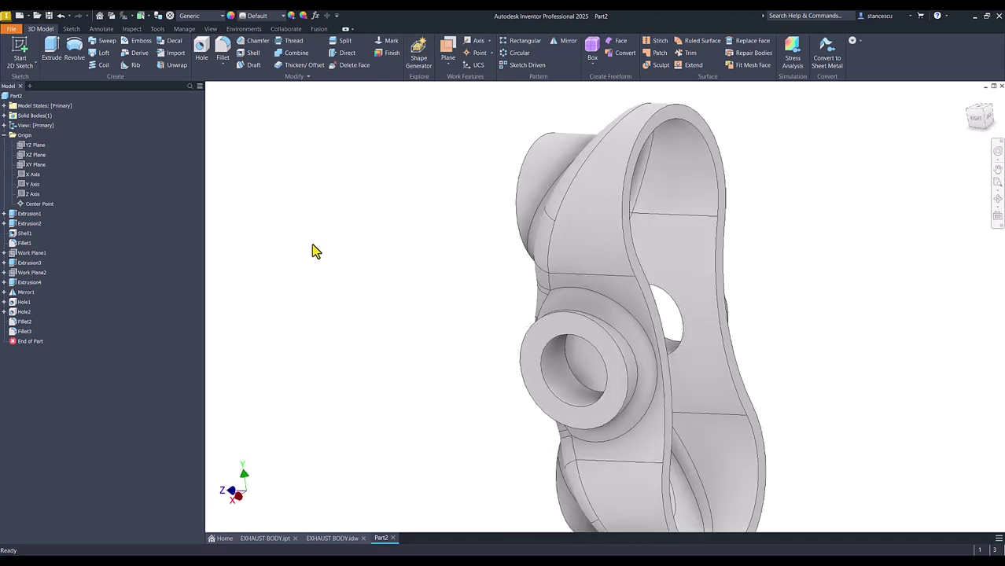
key(F6)
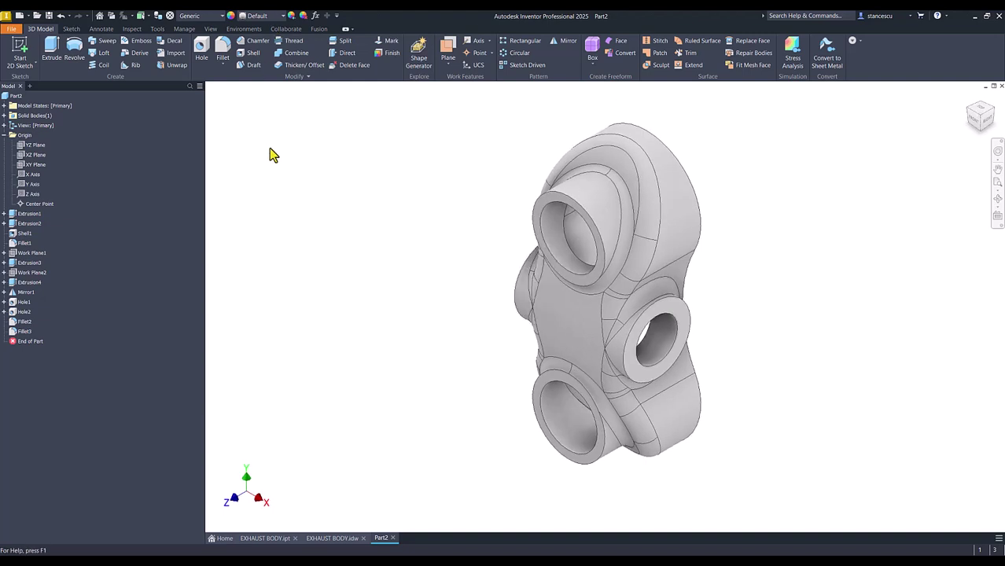
Calculate Part2's physical properties in iProperties and copy the 29045,371 mm^3 volume.
click(4, 135)
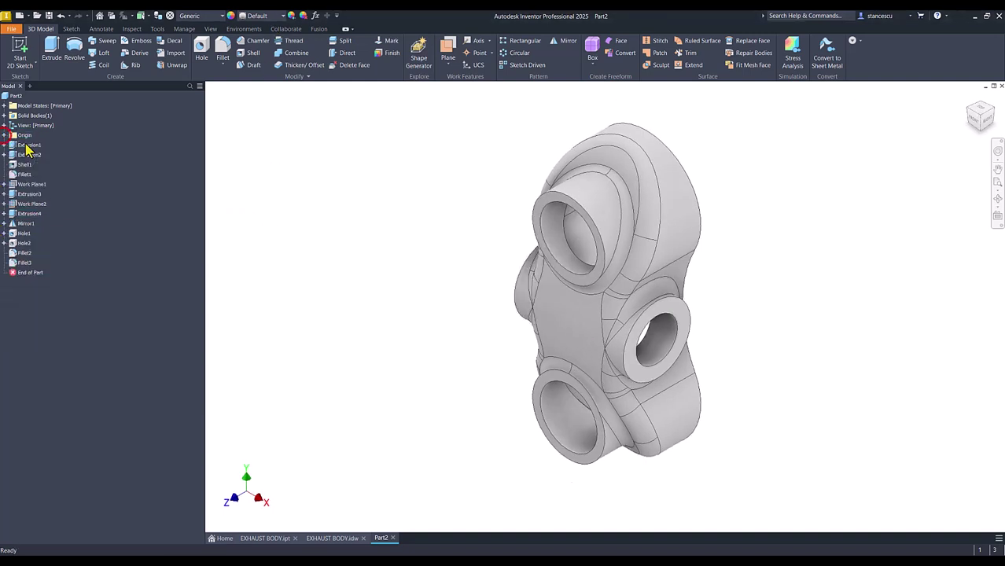
click(15, 95)
right_click(15, 95)
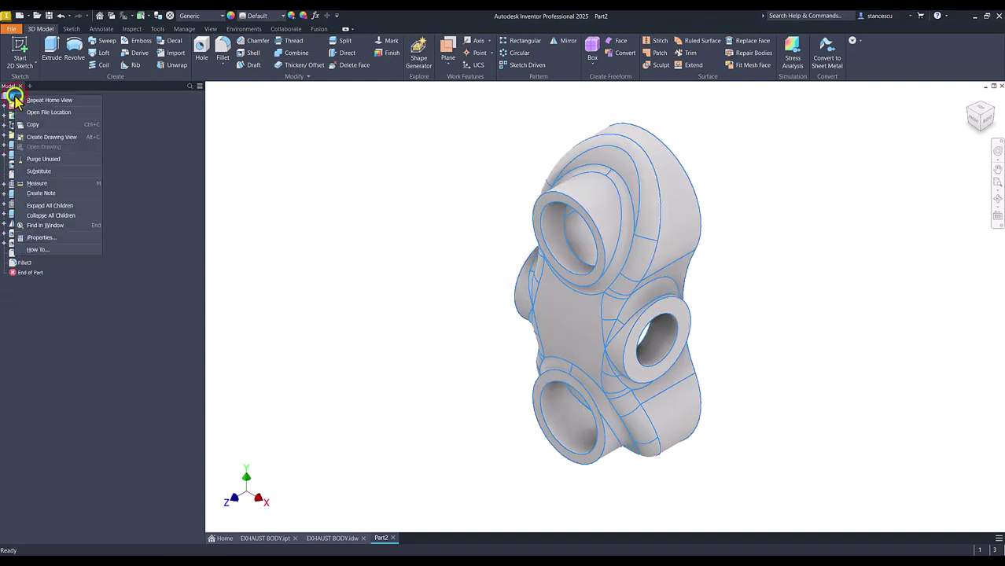
click(33, 242)
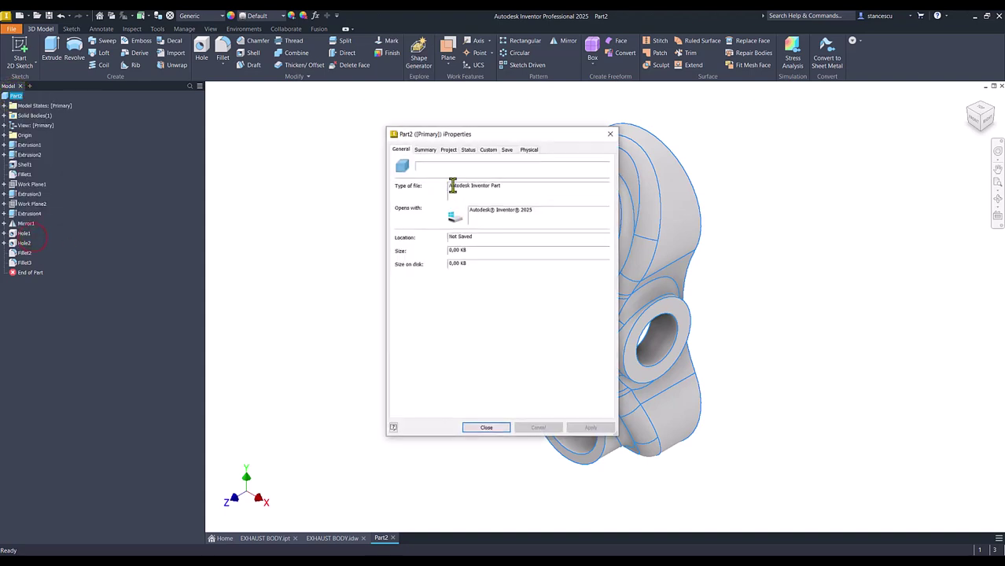
click(531, 150)
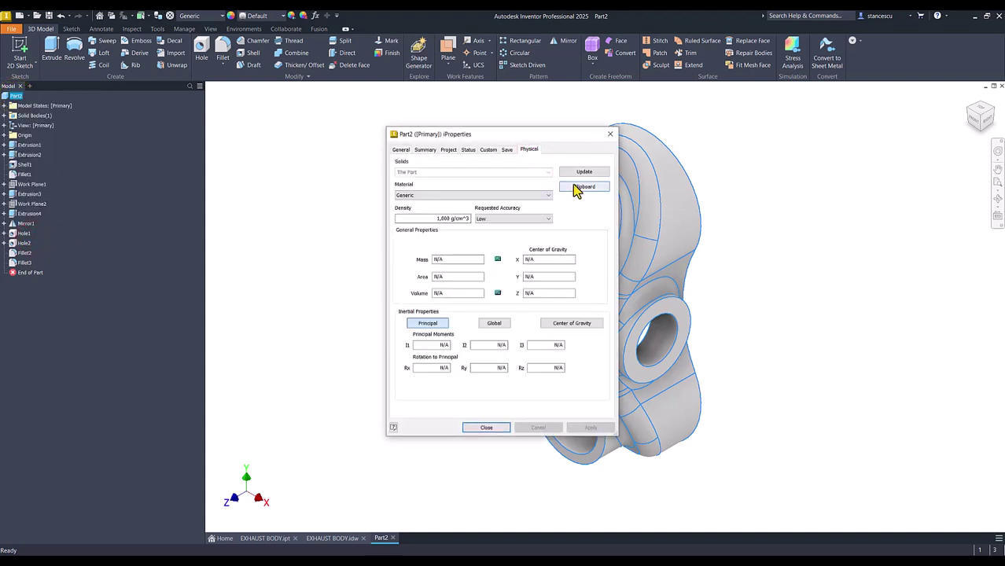
click(584, 173)
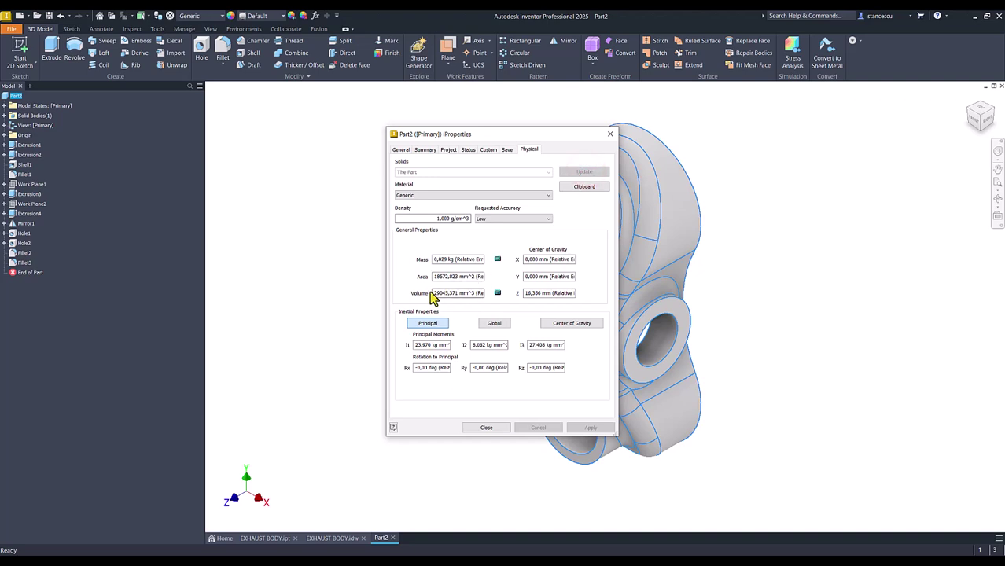
drag(433, 294, 474, 299)
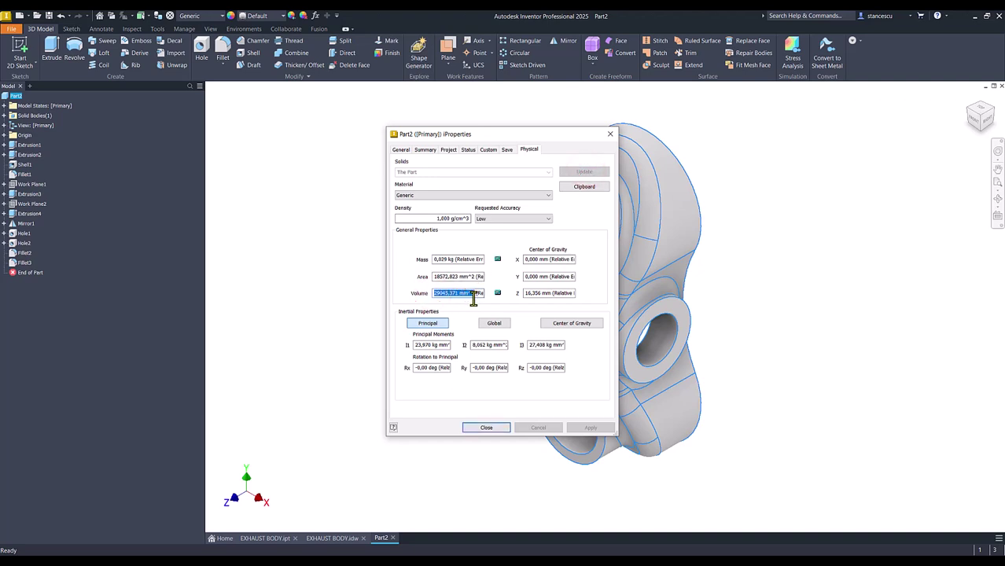
key(ctrl+c)
click(497, 429)
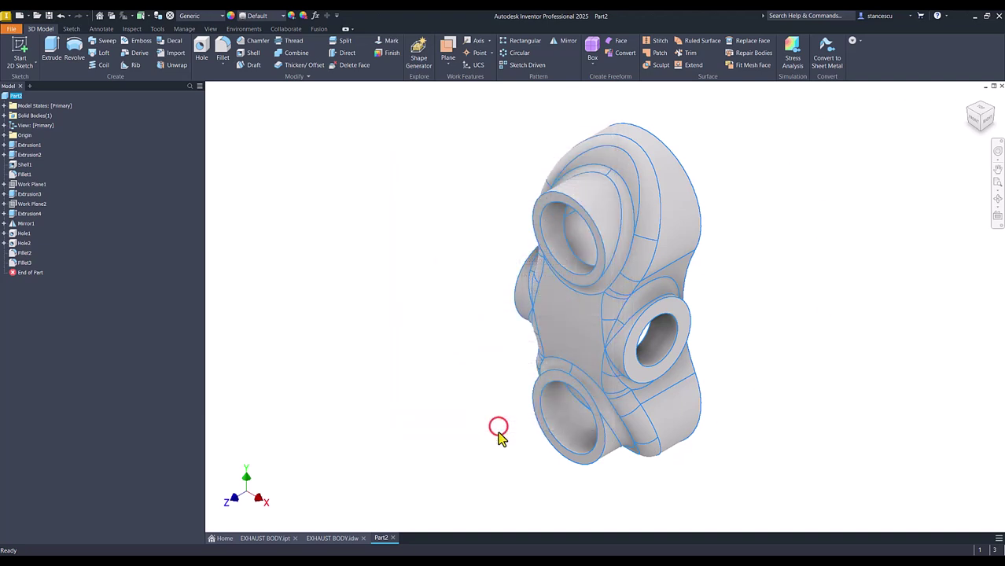
Paste the copied volume under the drawing's Volume note to compare, then cancel the edit.
click(334, 539)
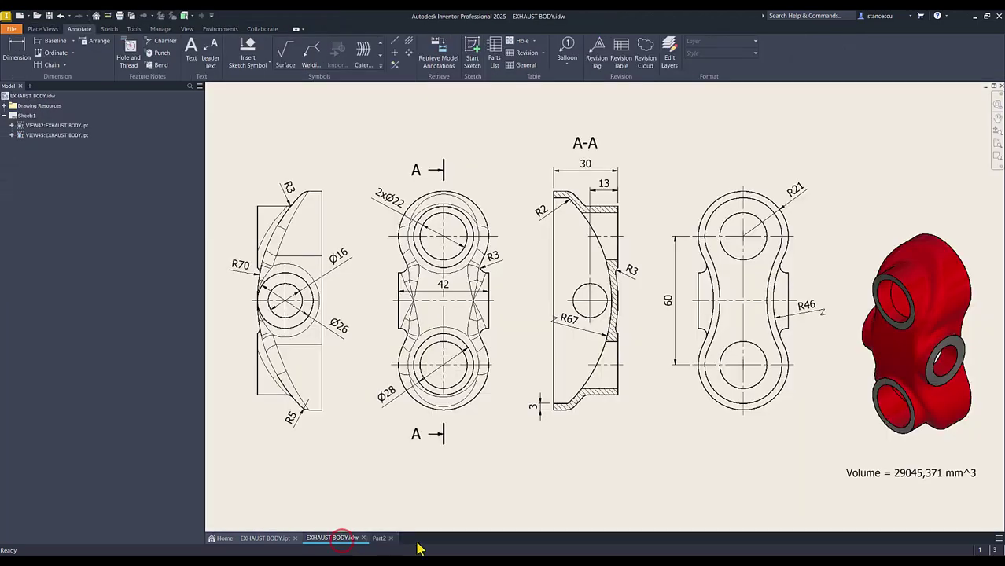
click(857, 473)
double_click(934, 473)
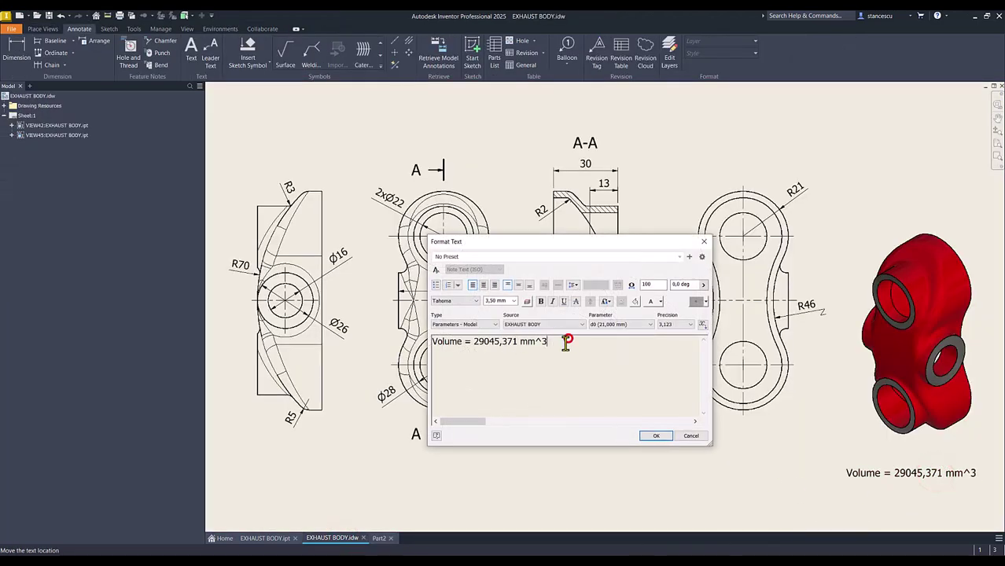
key(Return)
key(ctrl+v)
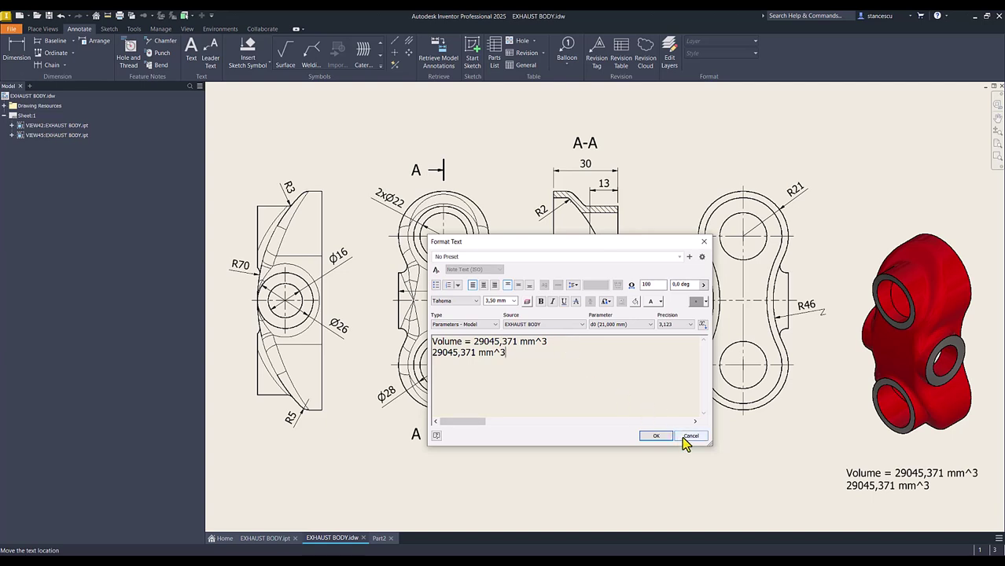
click(682, 437)
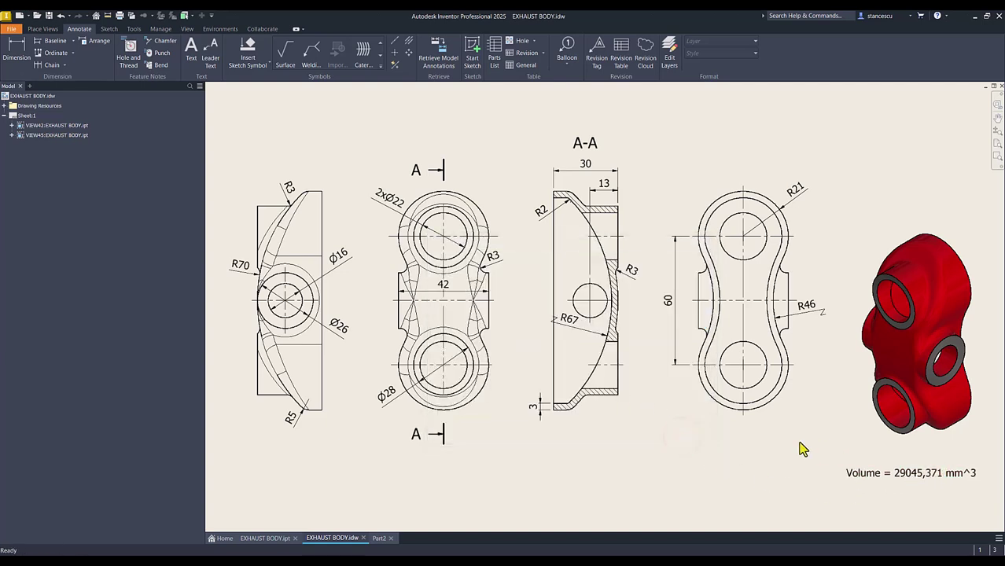
click(687, 447)
Give Part2 the Steel, Cast material and the Smooth - Red appearance.
key(ctrl+Tab)
click(207, 16)
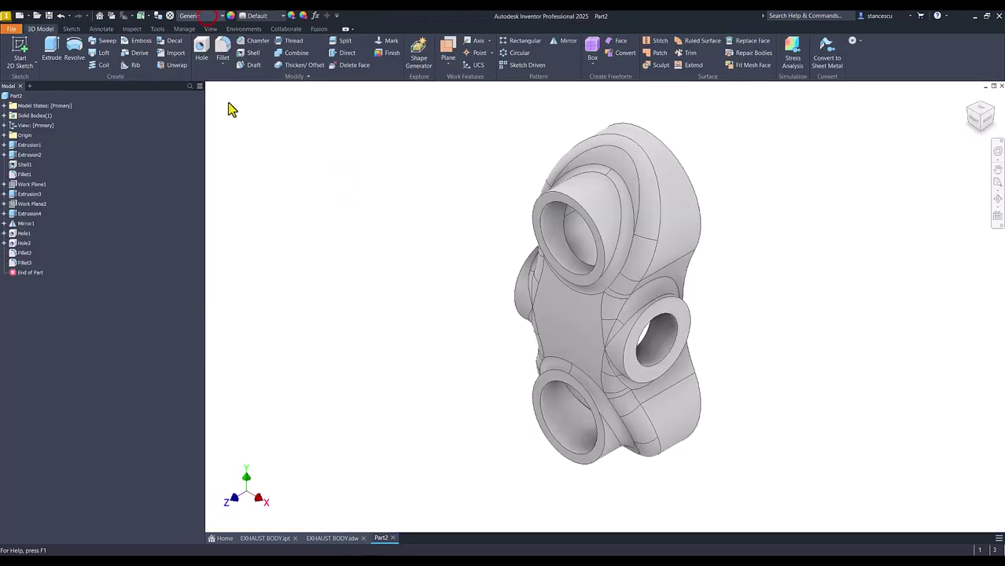
scroll(239, 246, down, 2)
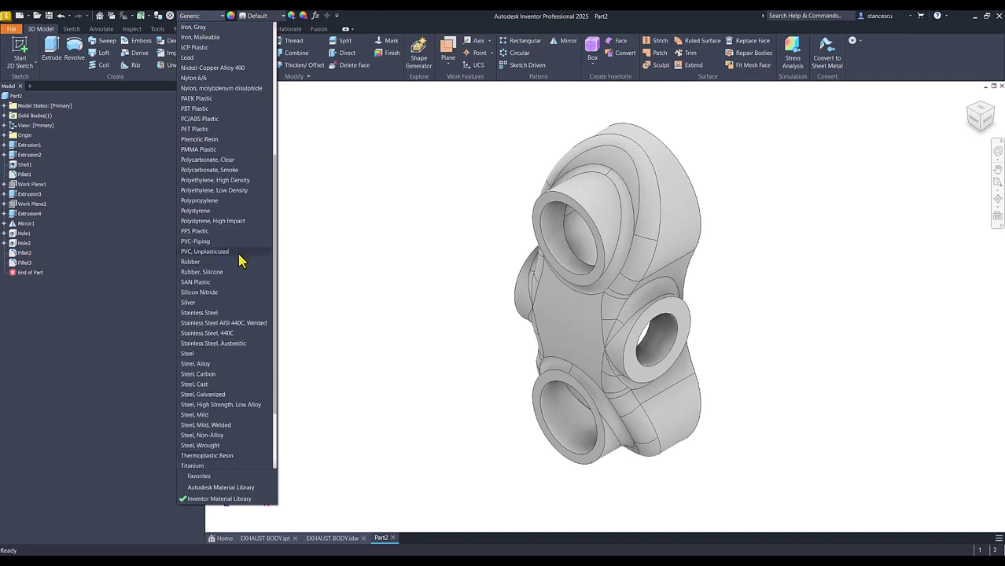
click(206, 384)
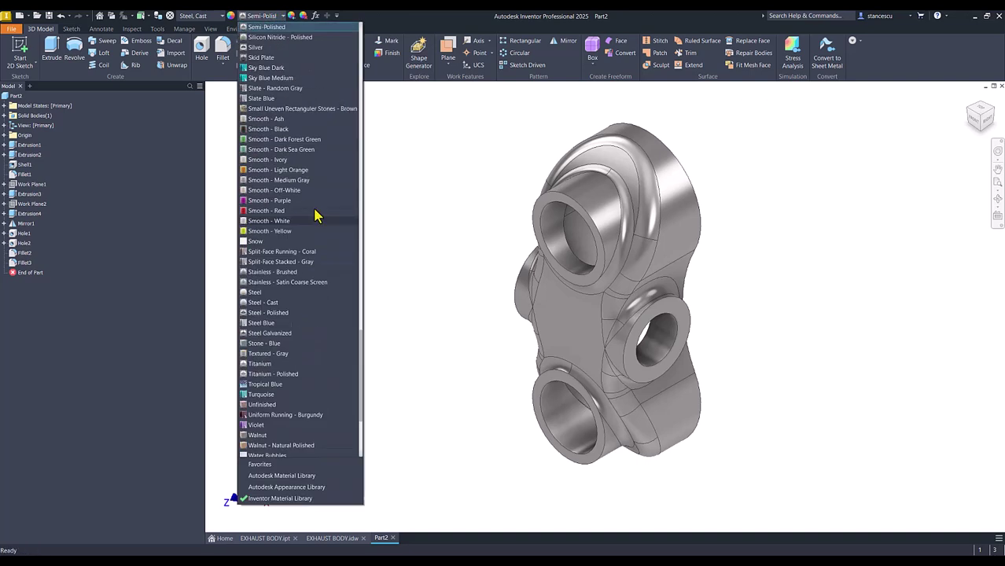
click(314, 210)
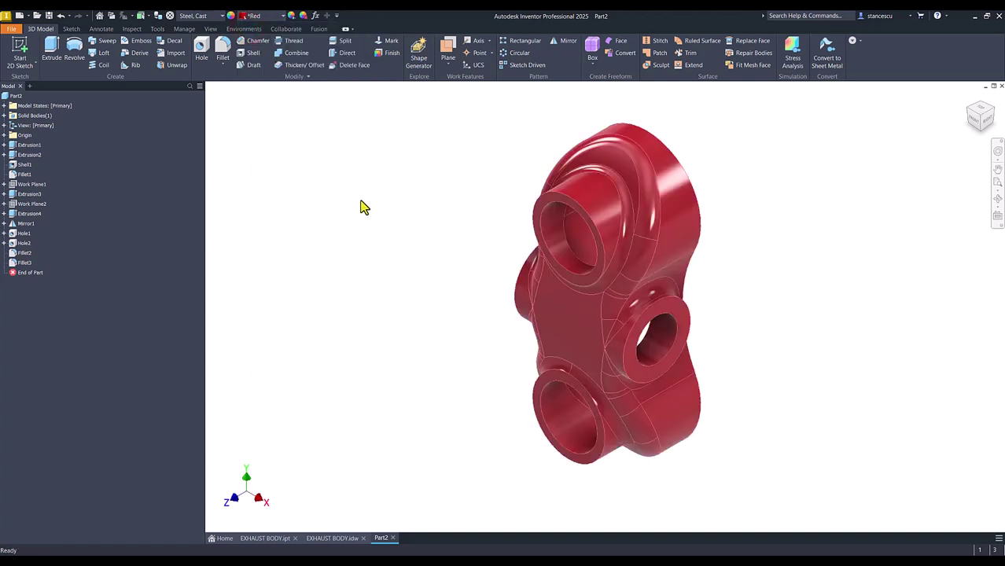
Display Part2 shaded without edges, then view the original EXHAUST BODY part.
click(210, 28)
click(182, 57)
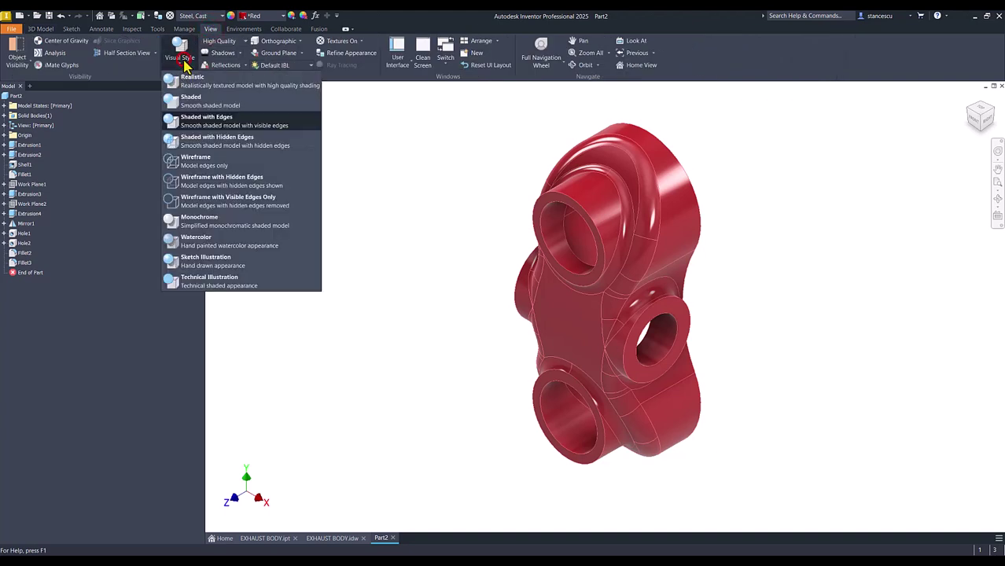
click(193, 104)
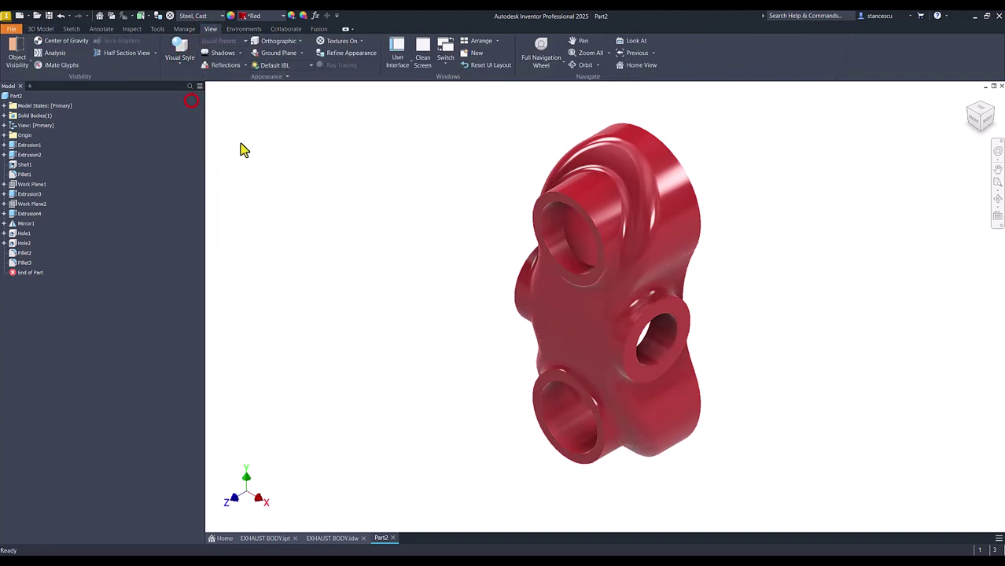
click(373, 203)
click(275, 538)
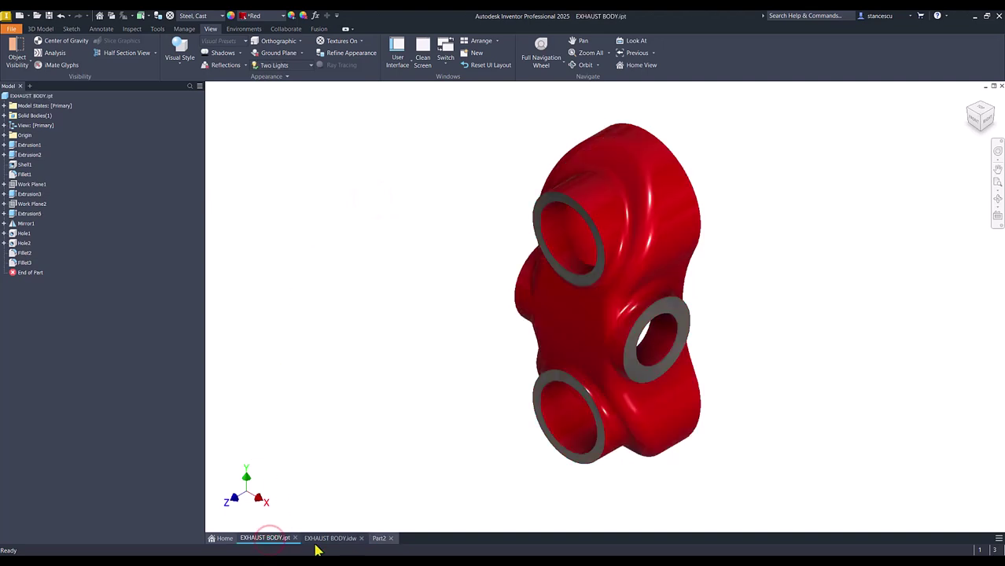
In Part2, select the four hole end faces and the shell rim face.
click(380, 539)
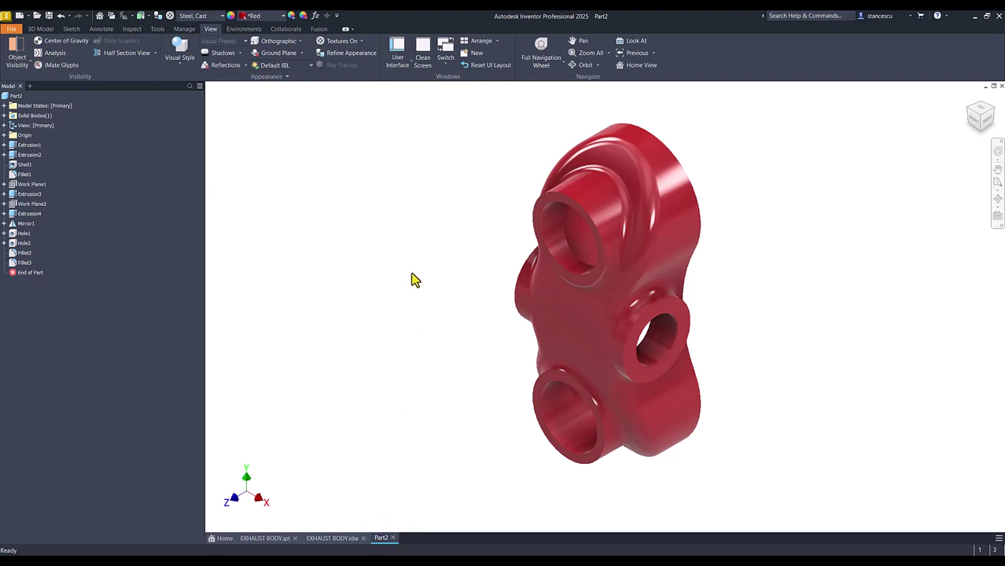
click(568, 281)
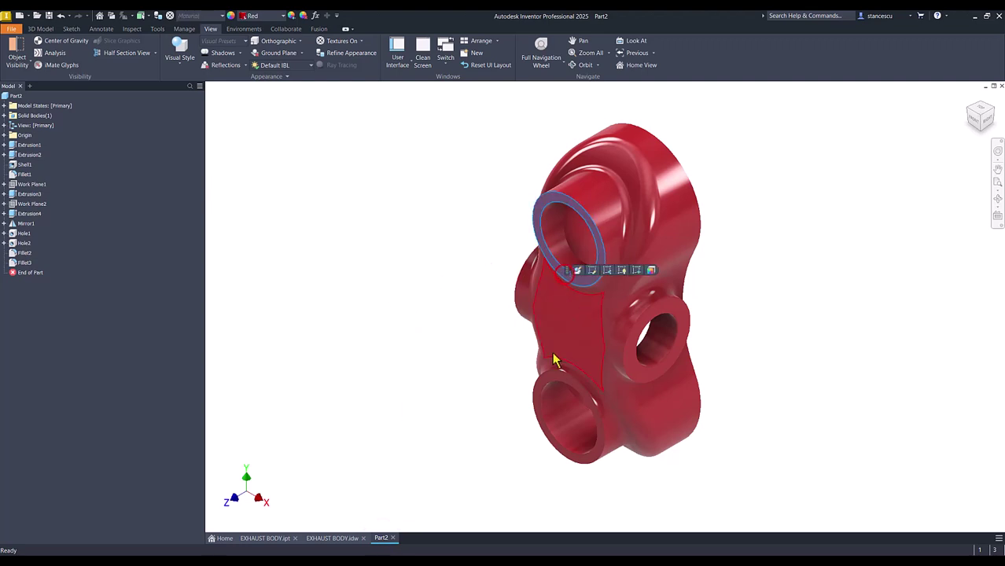
ctrl+click(540, 411)
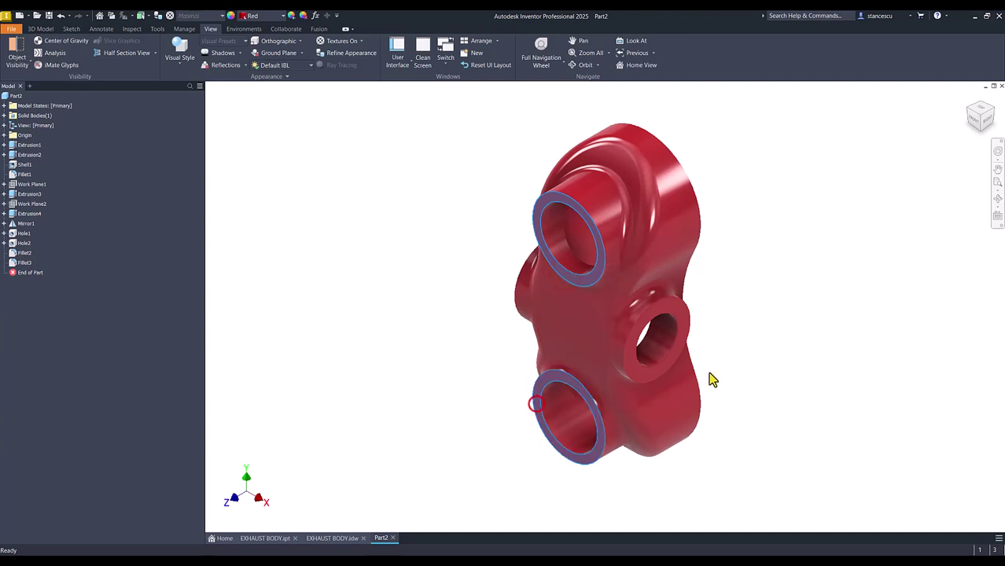
ctrl+click(657, 381)
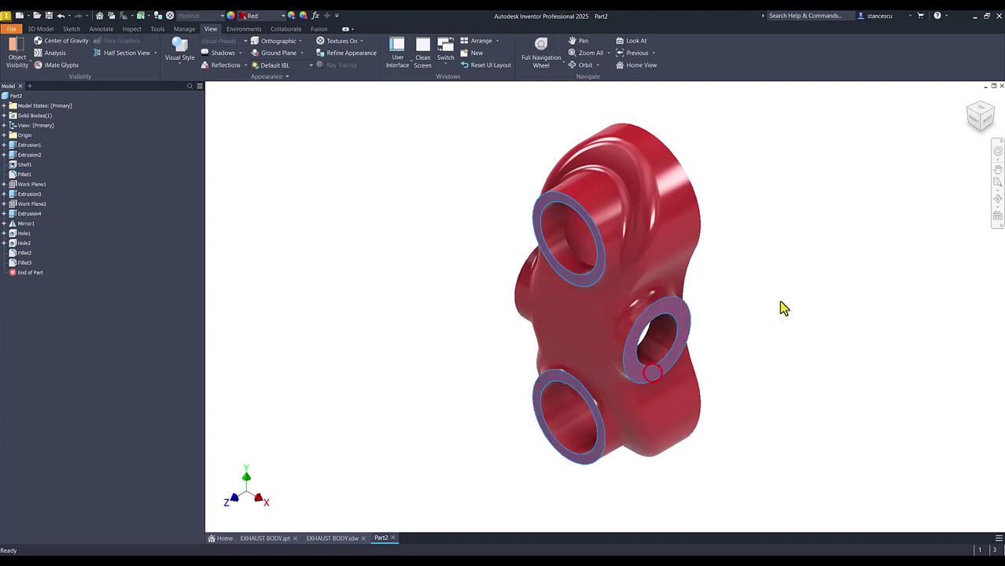
key(Page_Up)
shift+middle_drag(798, 279, 573, 369)
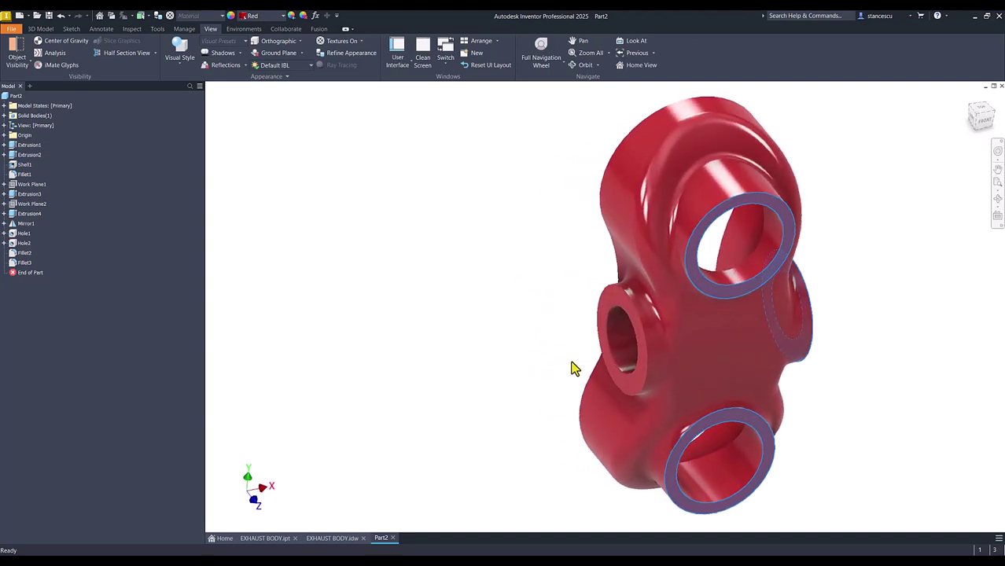
ctrl+click(607, 308)
key(Page_Up)
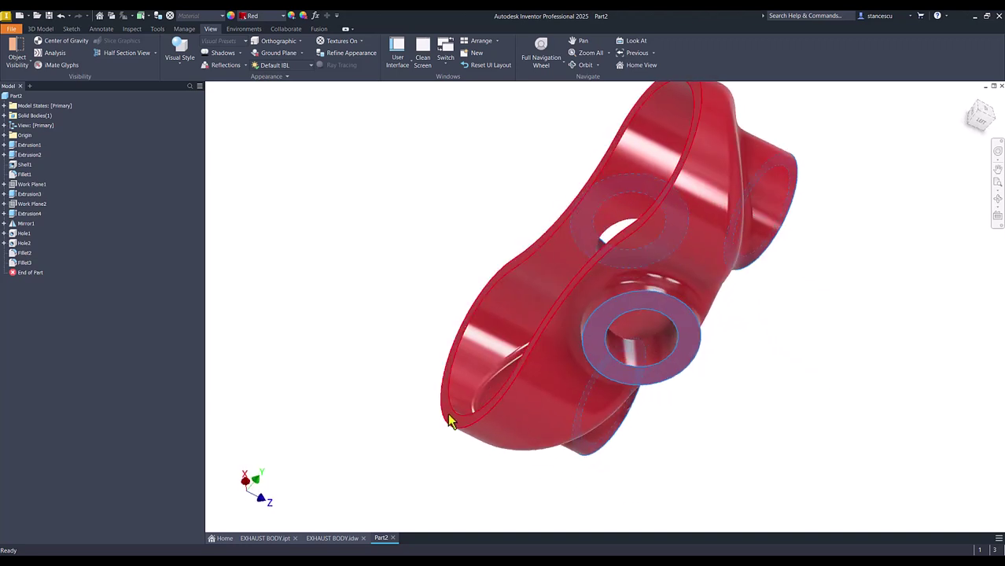
ctrl+click(450, 422)
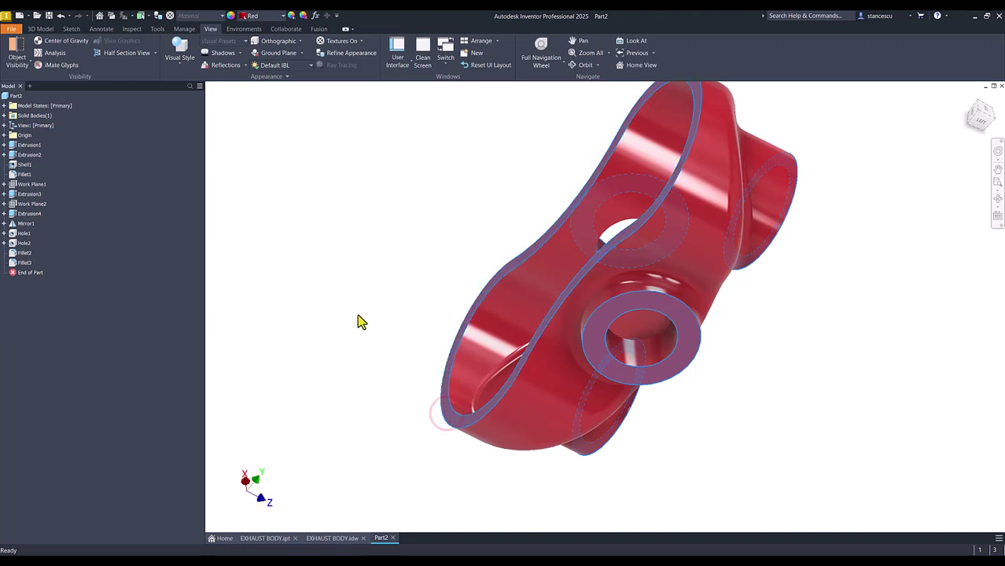
Apply Steel - Polished to the selected faces and compare with EXHAUST BODY.ipt.
click(279, 16)
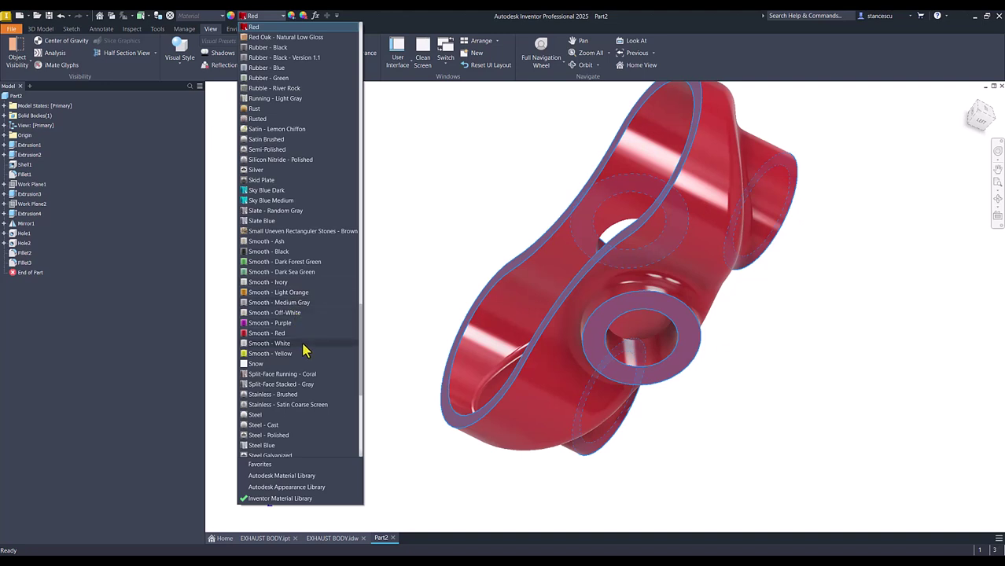
scroll(305, 346, down, 2)
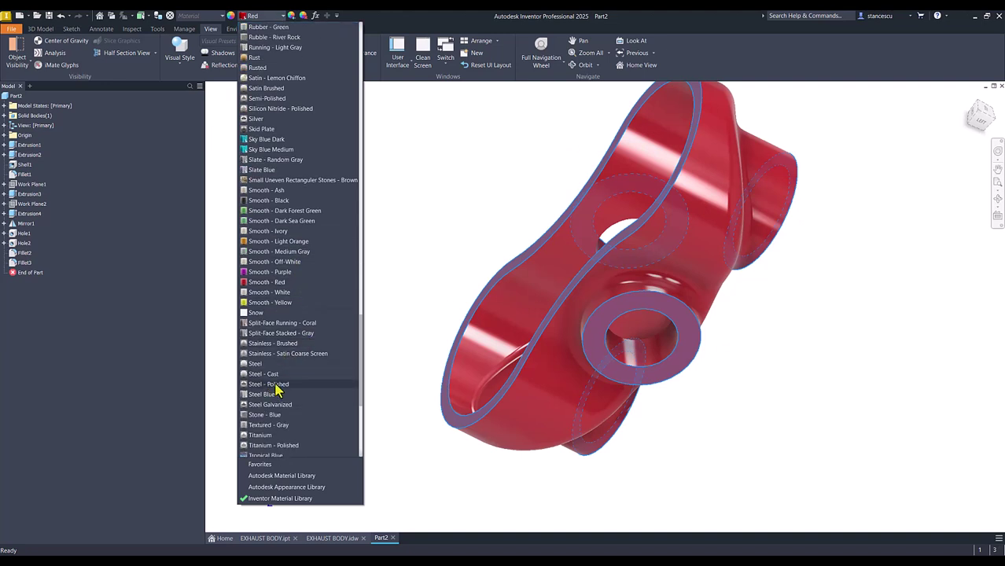
click(276, 387)
click(333, 320)
key(F6)
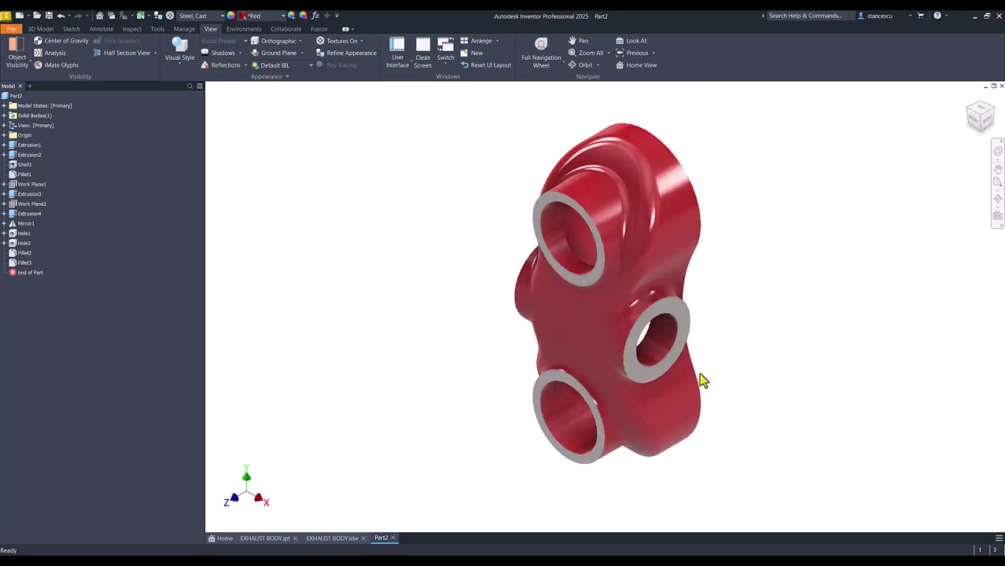
click(263, 538)
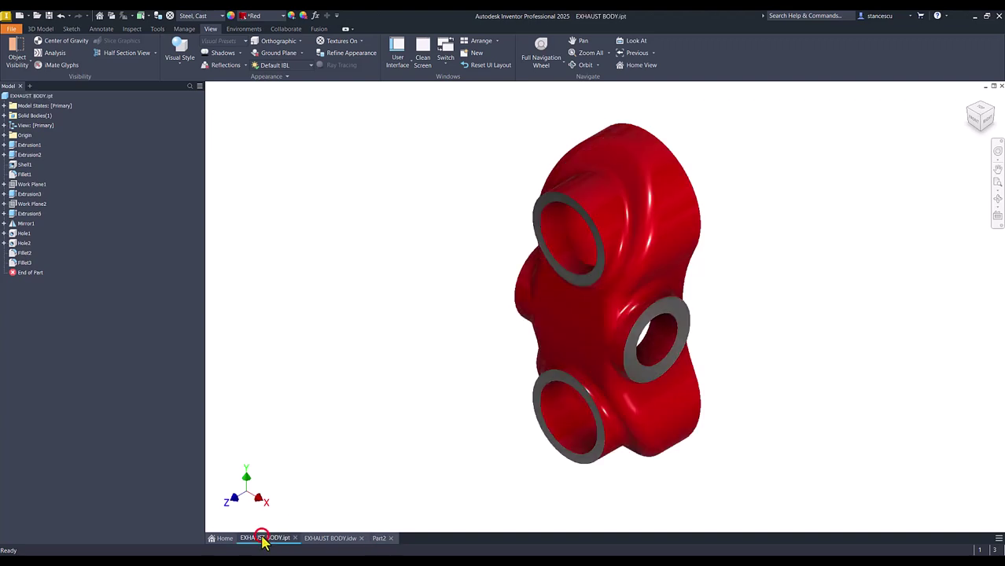
Pan Part2 aside and switch its lighting style from Default IBL to Two Lights.
click(378, 539)
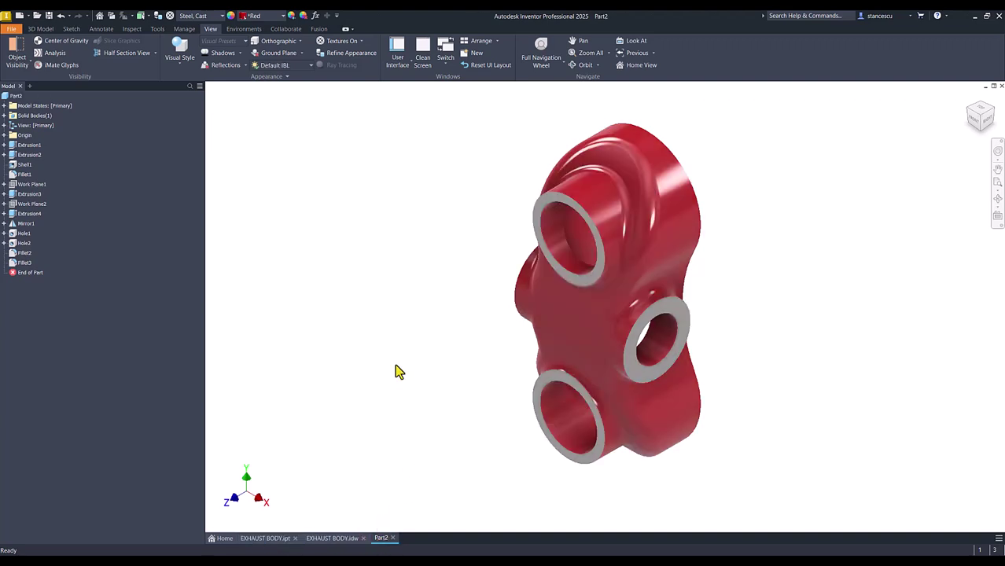
middle_drag(396, 366, 622, 354)
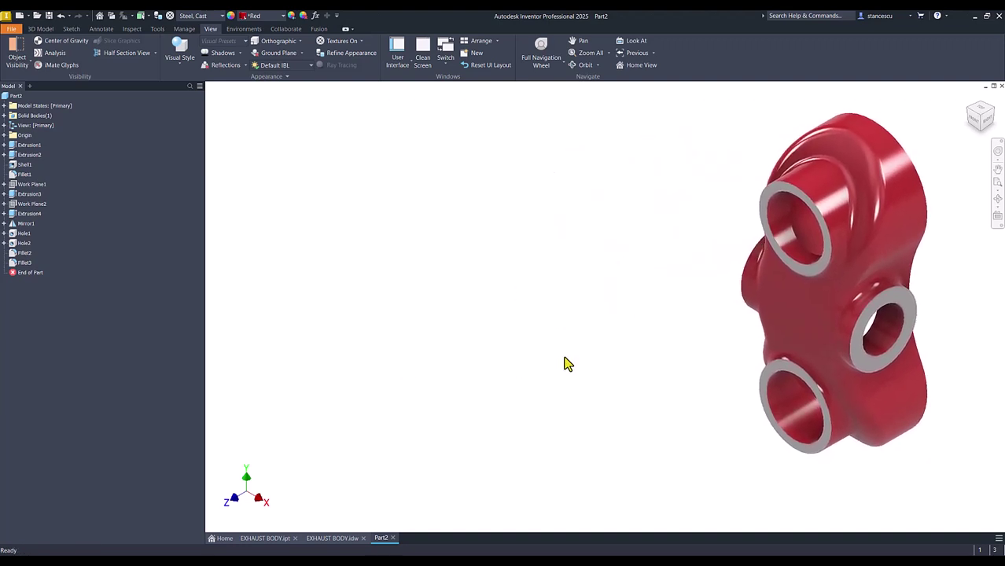
click(311, 68)
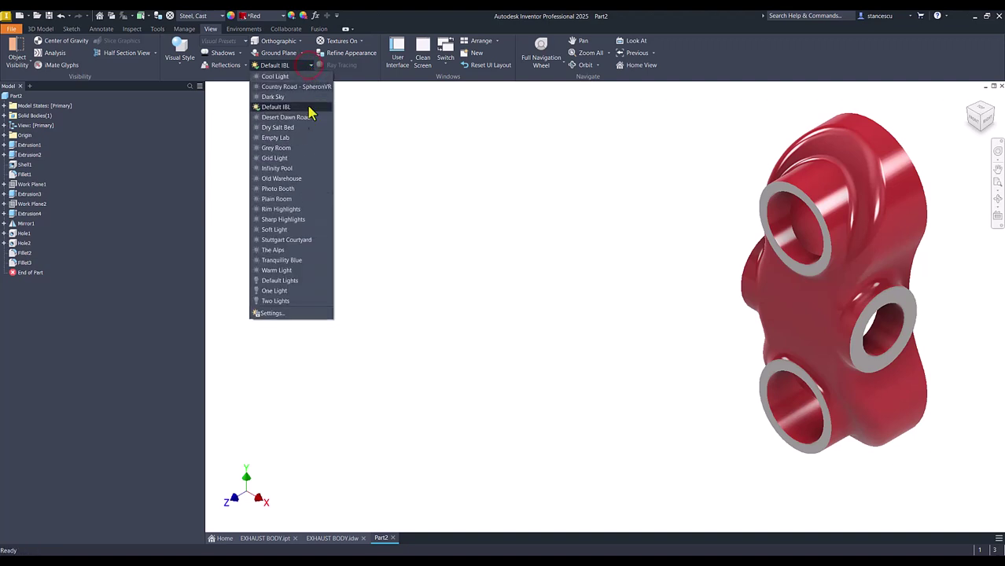
click(280, 300)
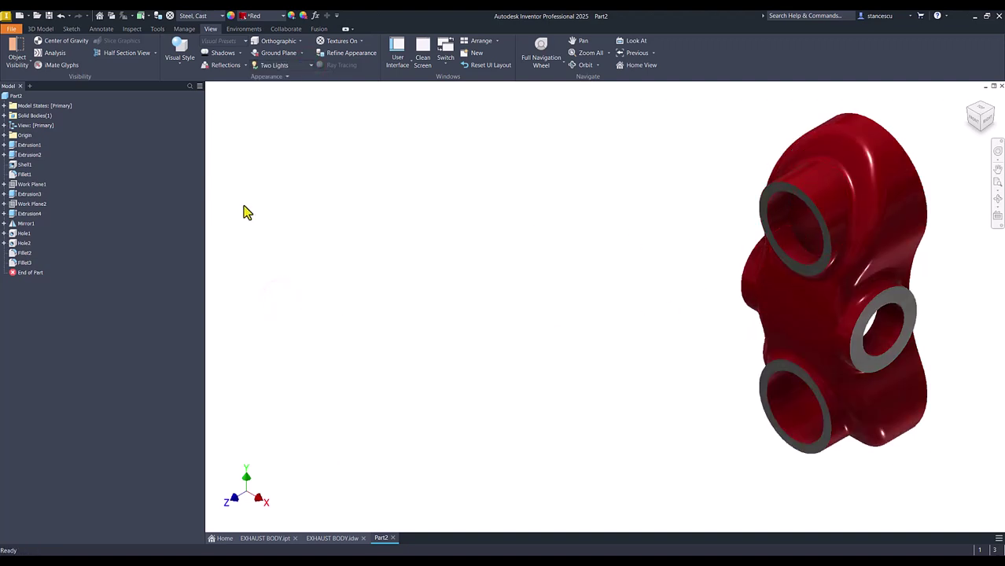
click(311, 66)
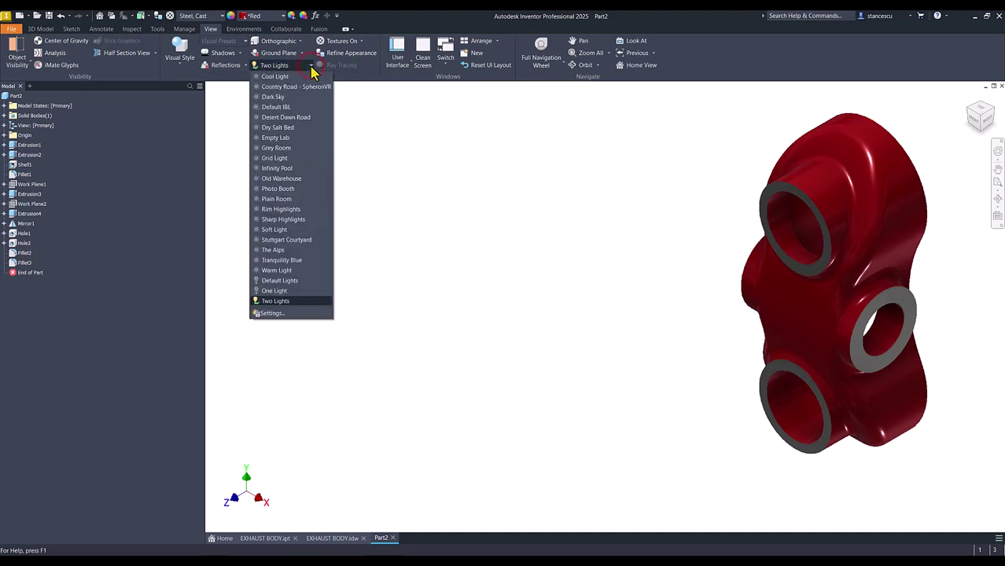
In the Two Lights style settings, set Light2's colour to white.
click(272, 313)
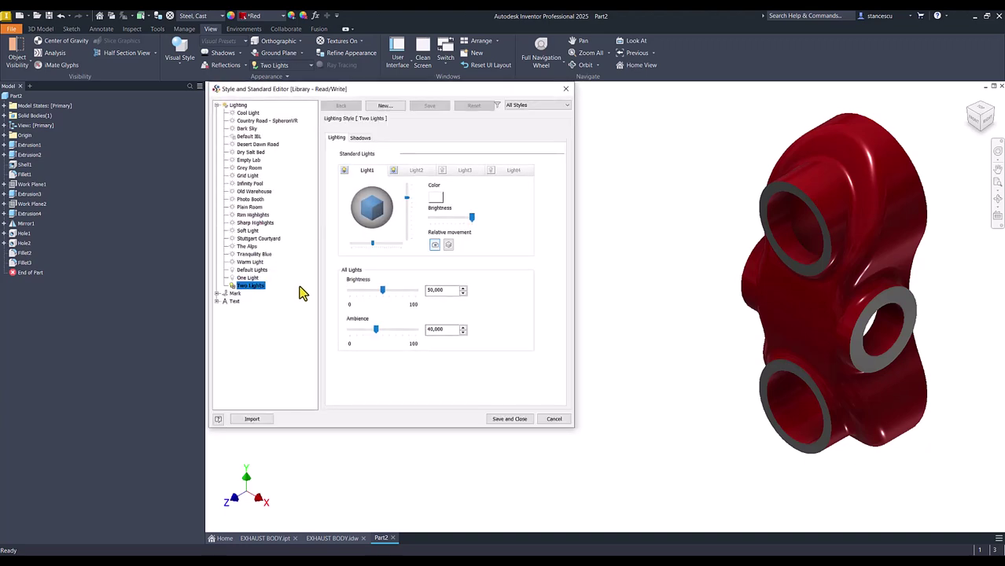
click(417, 171)
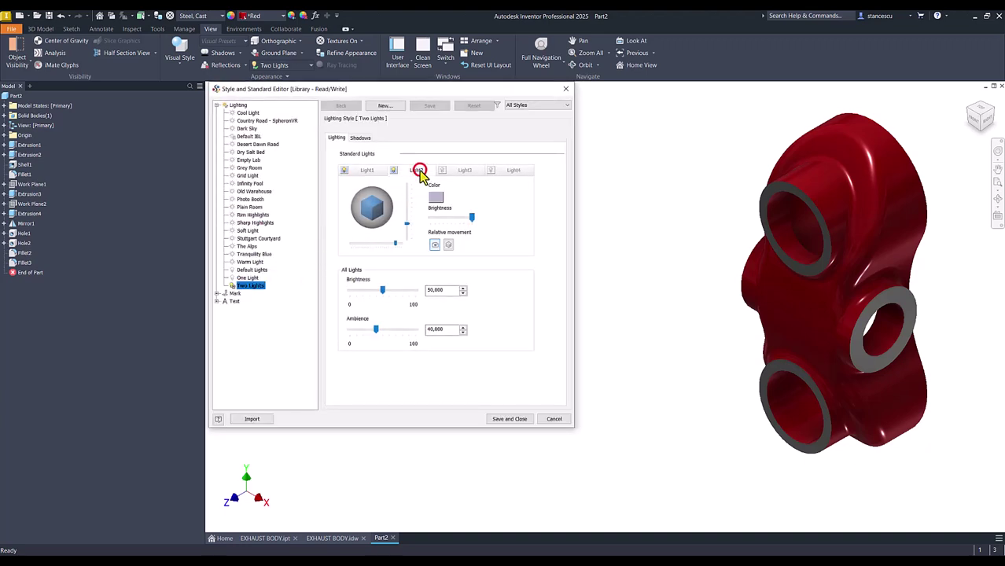
click(438, 197)
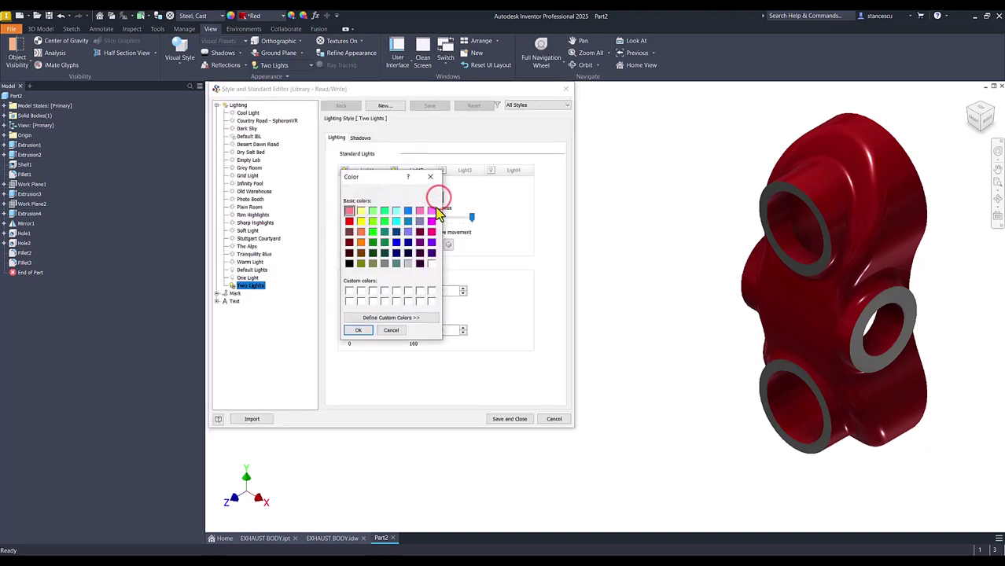
click(432, 265)
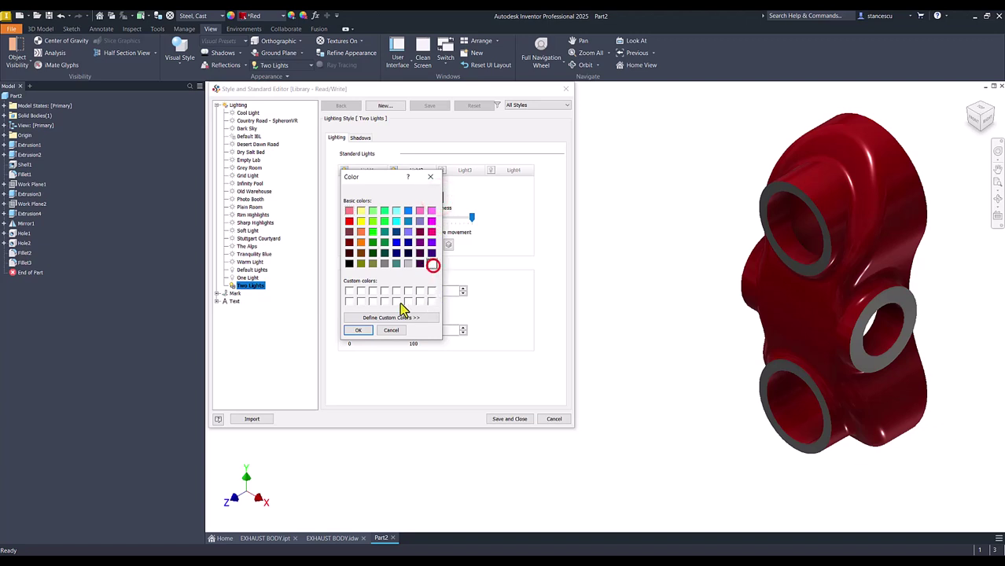
click(355, 331)
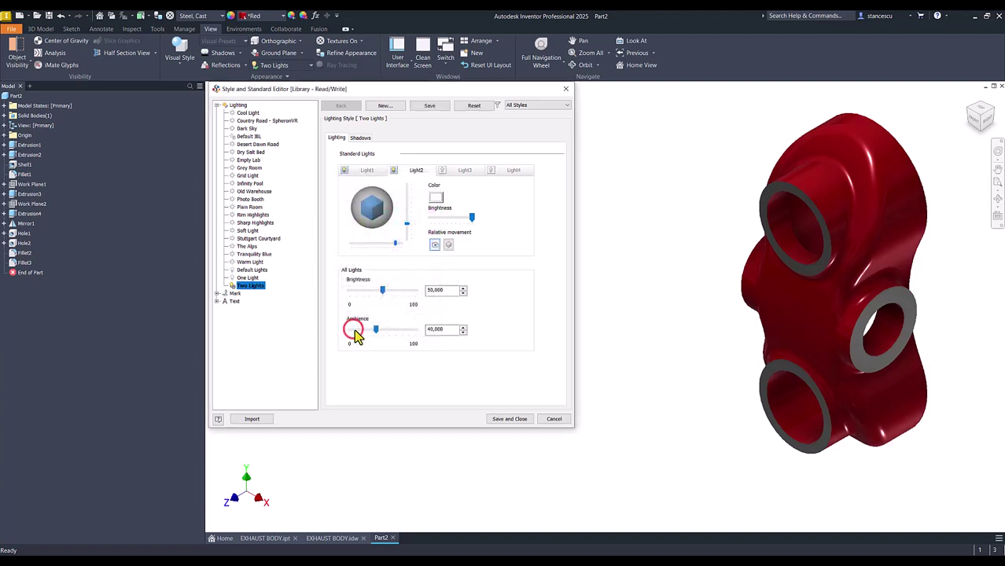
Reposition Light1 and Light2 around the part and save the lighting style.
click(367, 171)
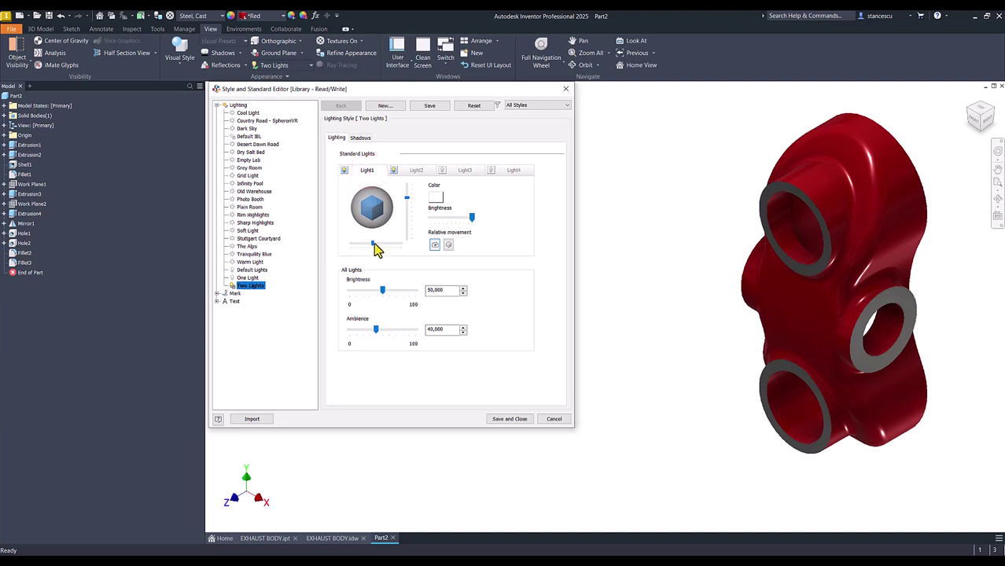
drag(375, 248, 379, 251)
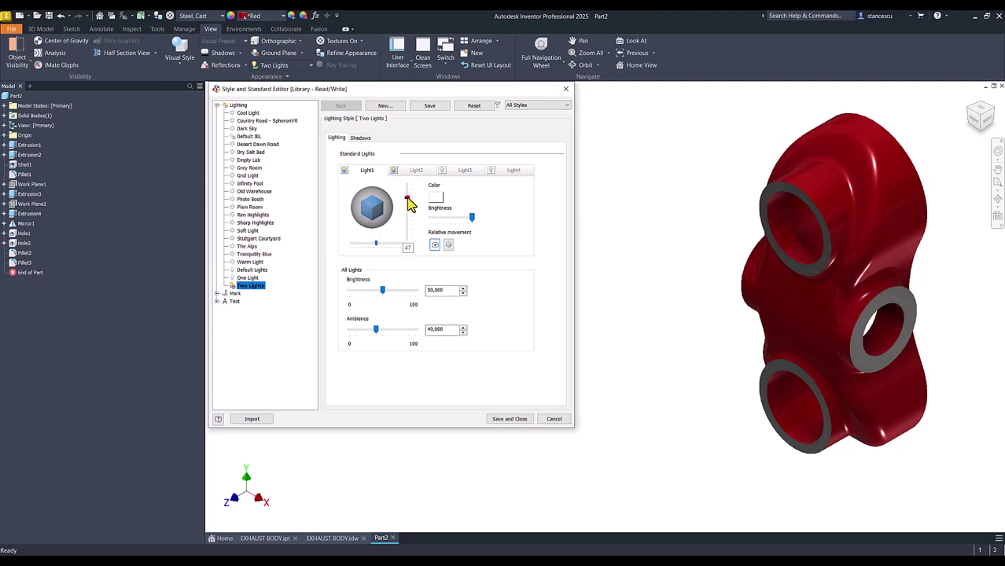
mouse_move(409, 203)
mouse_down()
mouse_move(410, 214)
mouse_move(407, 204)
mouse_up()
click(417, 171)
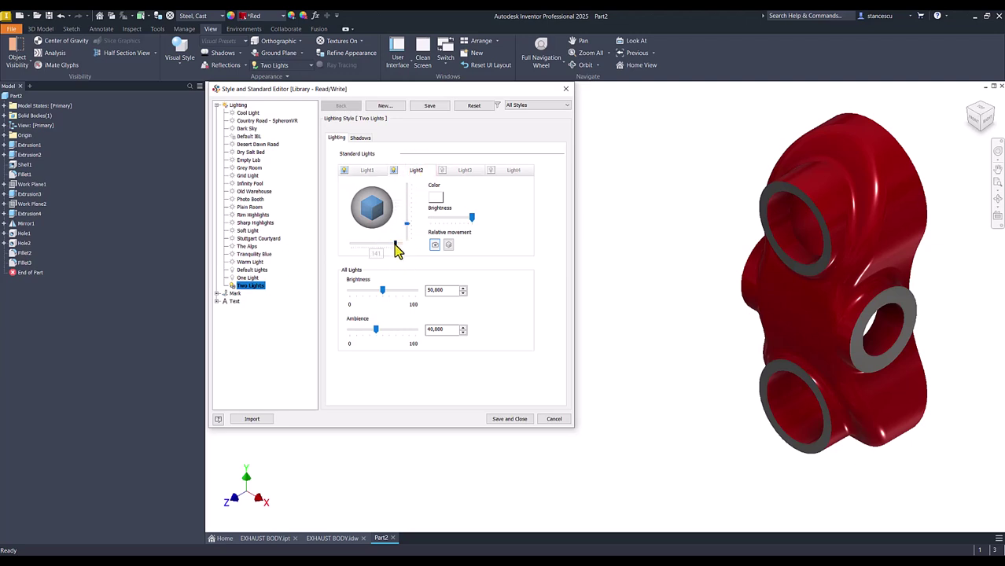
drag(397, 250, 383, 252)
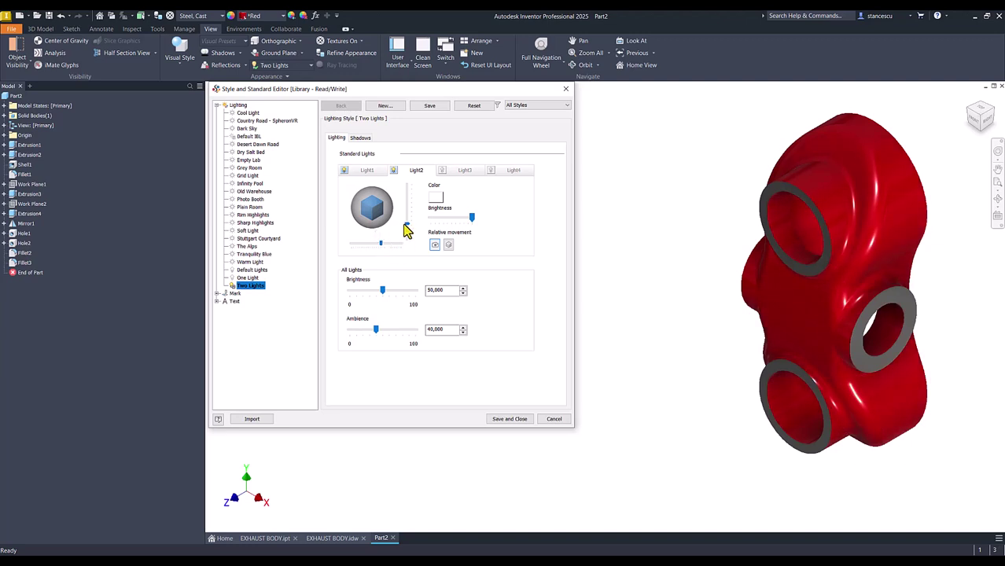
drag(408, 229, 408, 226)
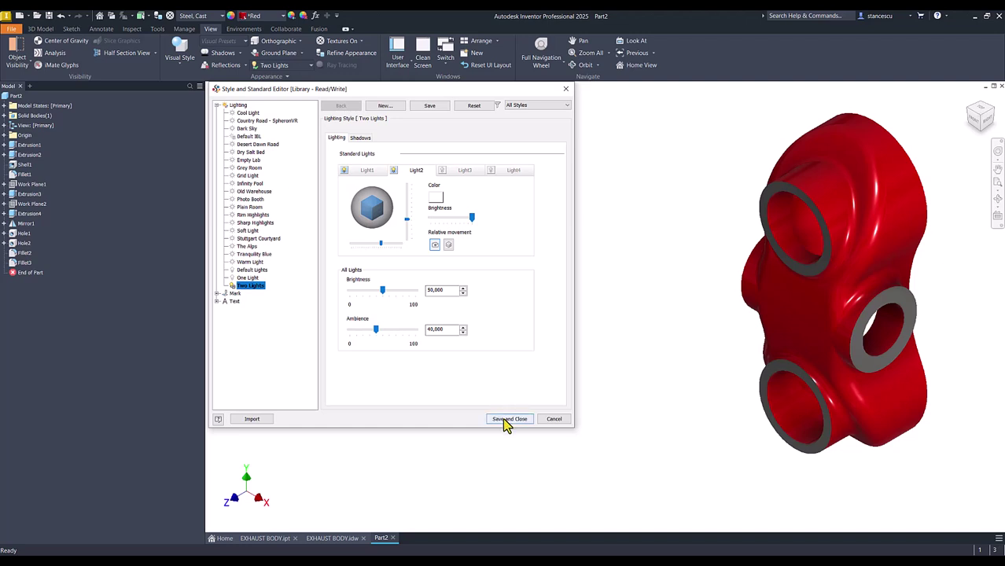
click(507, 419)
Return Part2 to its home view and flip between it and EXHAUST BODY.ipt to compare lighting.
key(Num_Lock)
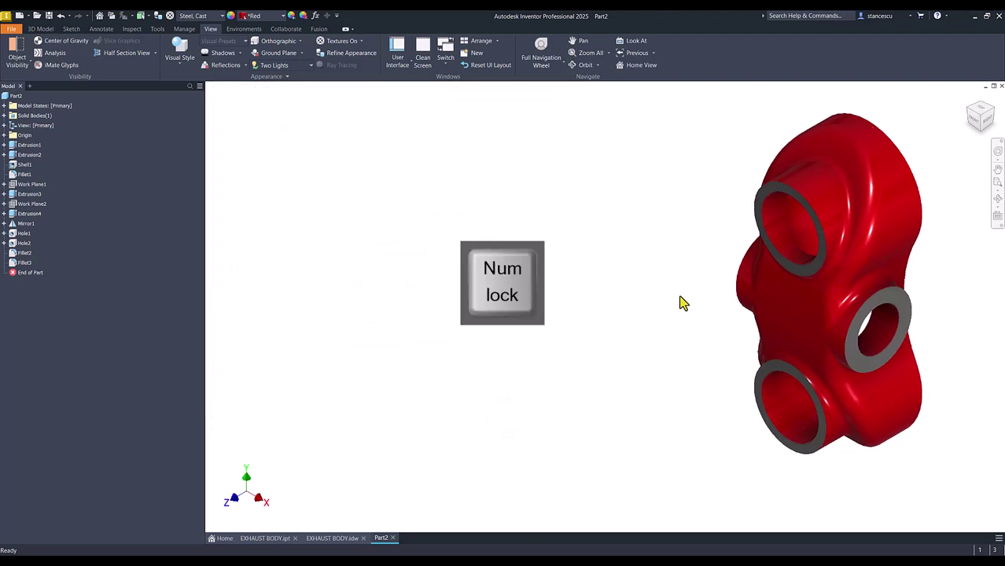
key(Home)
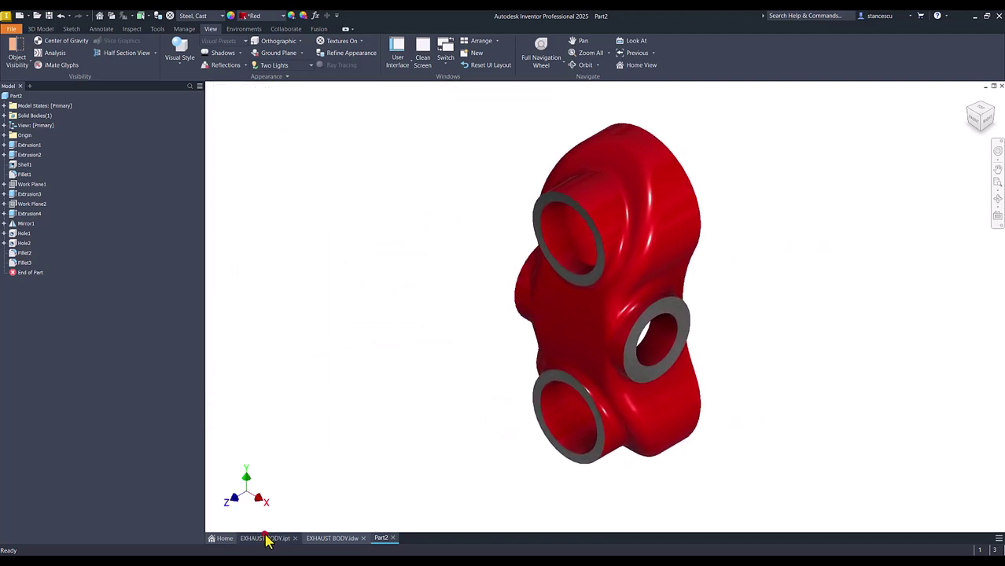
click(265, 538)
click(382, 541)
click(265, 538)
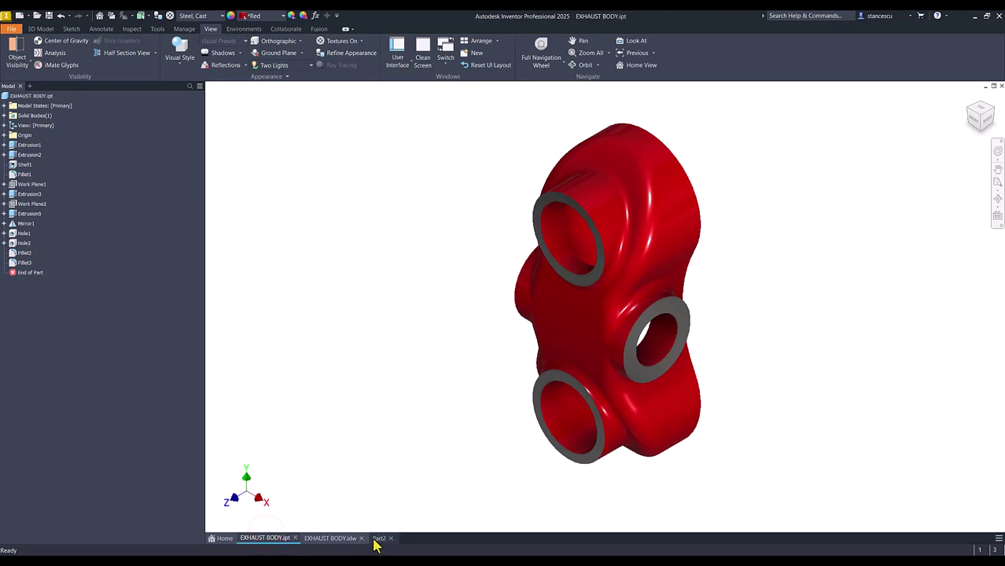